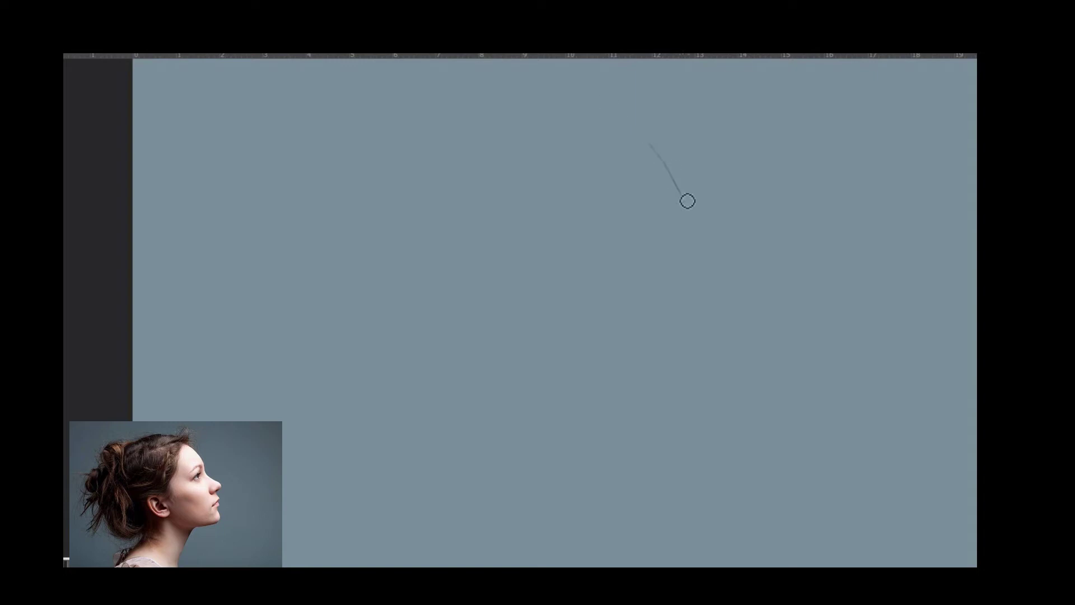
# - Sketch a thin construction line for the profile head, zoom in on it, and bring up the brush presets
pyautogui.moveTo(453, 323); pyautogui.dragTo(677, 201)
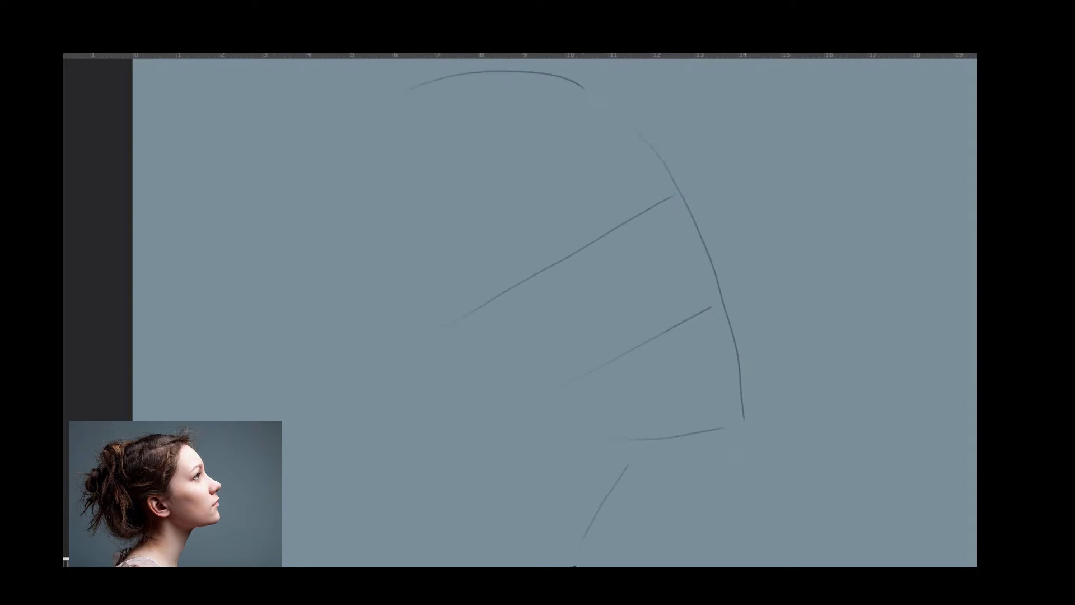
pyautogui.hotkey('ctrl', '0')
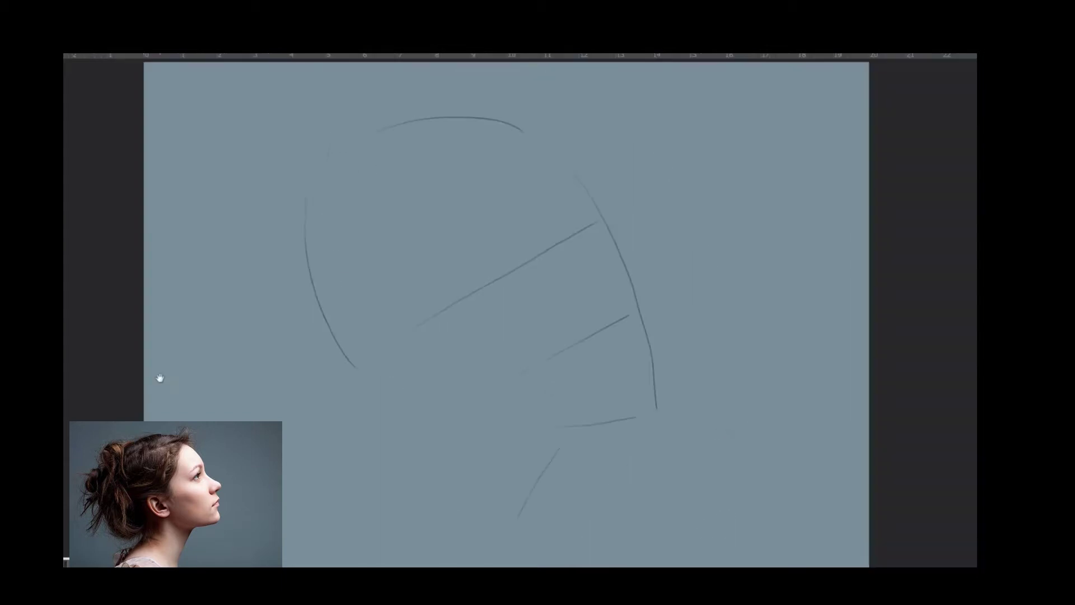
pyautogui.scroll(3, 658, 383)
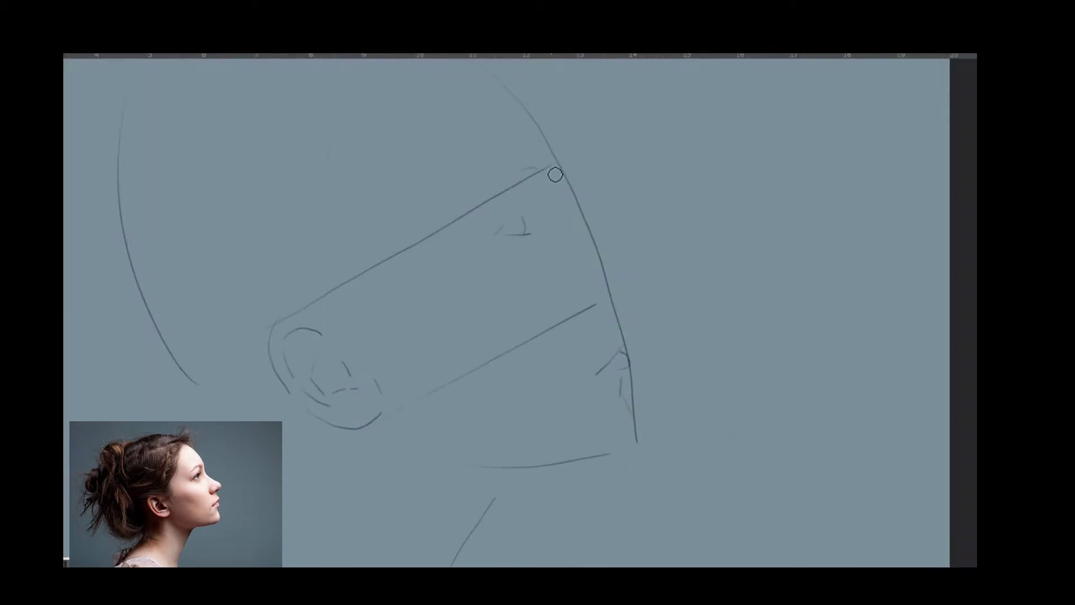
pyautogui.scroll(-2, 700, 339)
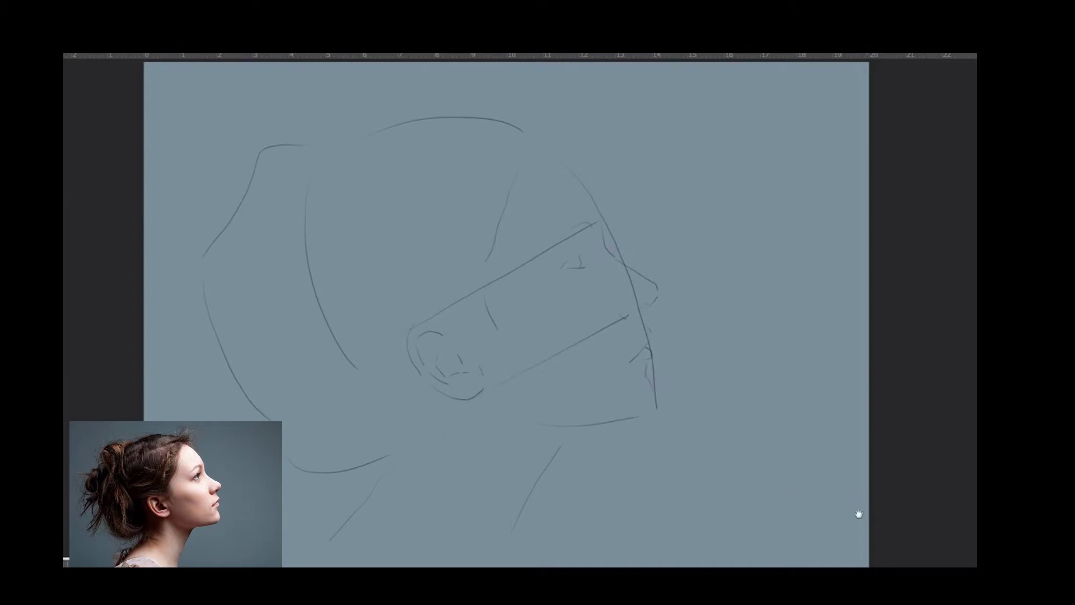
pyautogui.press('F7')
pyautogui.press('F5')
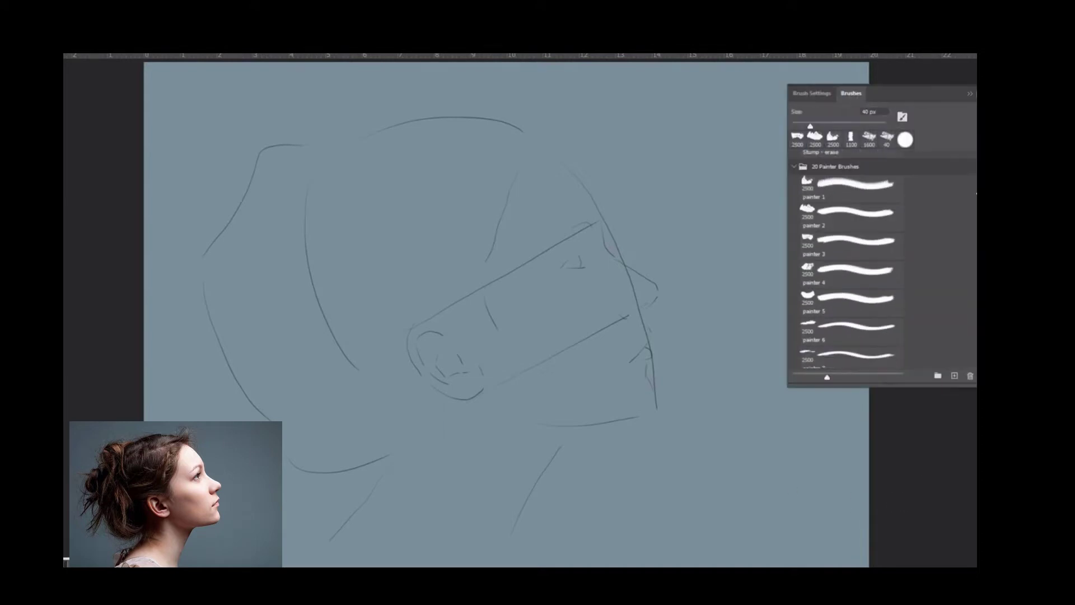
# - Fill the background with a dark blue-grey picked from the colour wheel
pyautogui.press('F6')
pyautogui.click(905, 168)
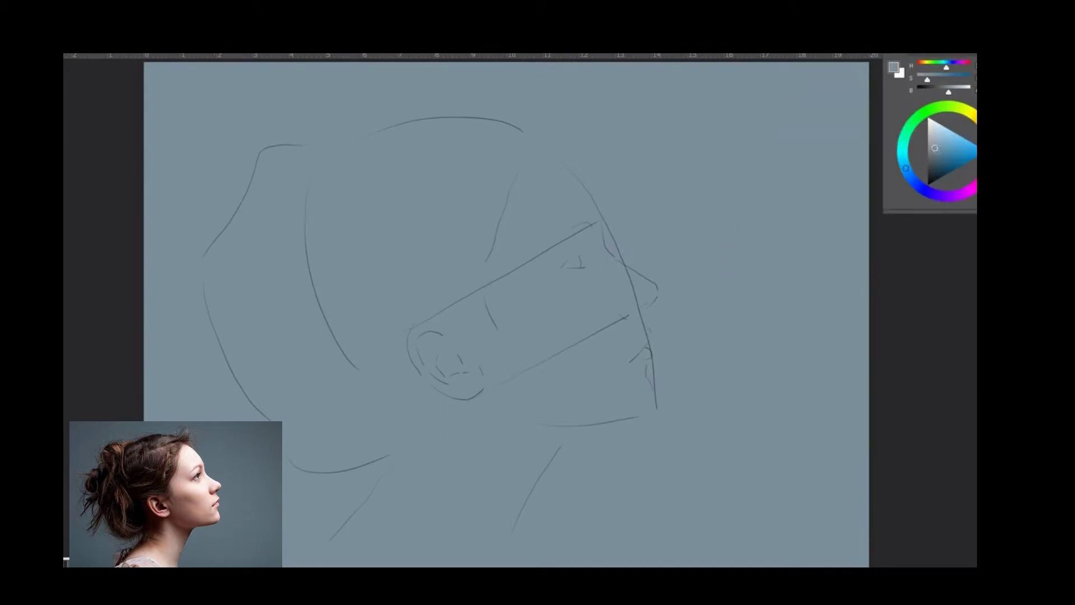
pyautogui.click(935, 153)
pyautogui.hotkey('alt', 'BackSpace')
# - Paint broad light-blue strokes across the top, lower left, lower middle, right and upper left
pyautogui.moveTo(446, 141); pyautogui.dragTo(689, 179)
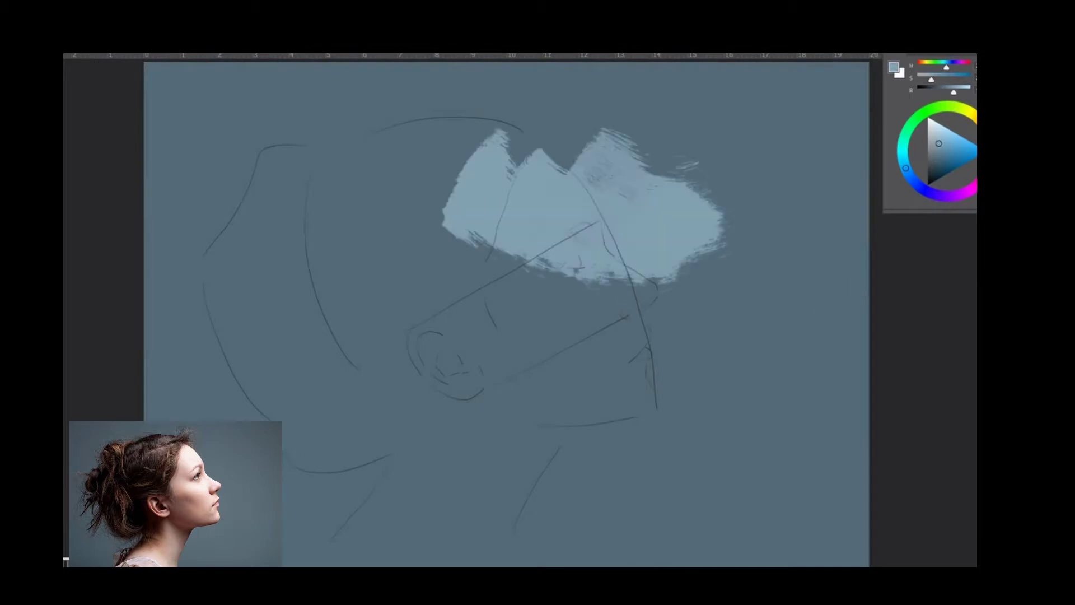
pyautogui.press('F6')
pyautogui.press('F5')
pyautogui.moveTo(189, 324); pyautogui.dragTo(443, 493)
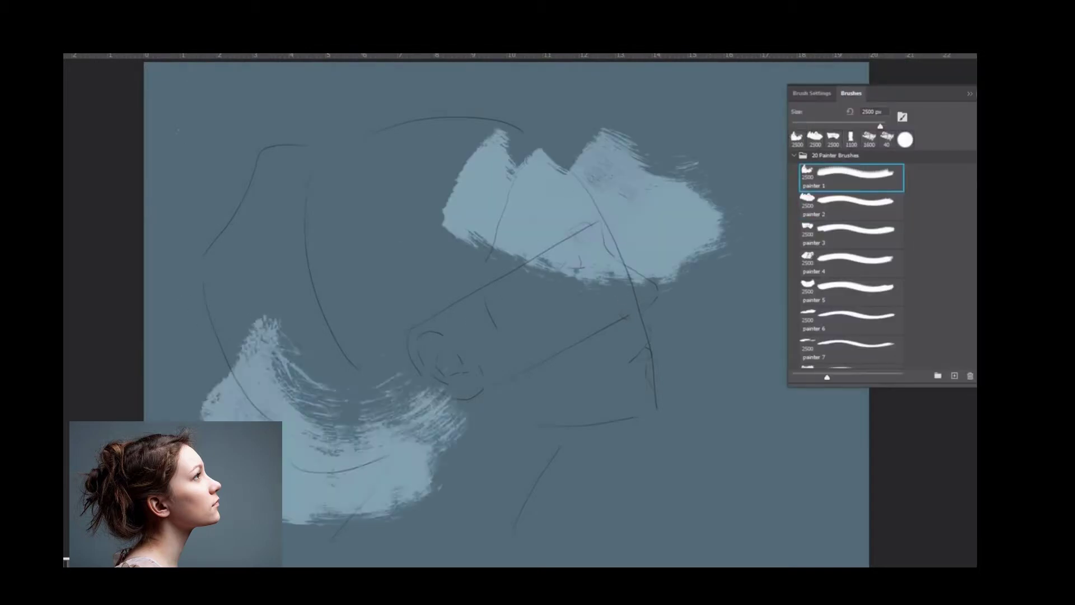
pyautogui.press('.')
pyautogui.press('.')
pyautogui.moveTo(504, 370); pyautogui.dragTo(756, 482)
pyautogui.press('.')
pyautogui.moveTo(532, 347); pyautogui.dragTo(772, 258)
pyautogui.moveTo(236, 179); pyautogui.dragTo(386, 168)
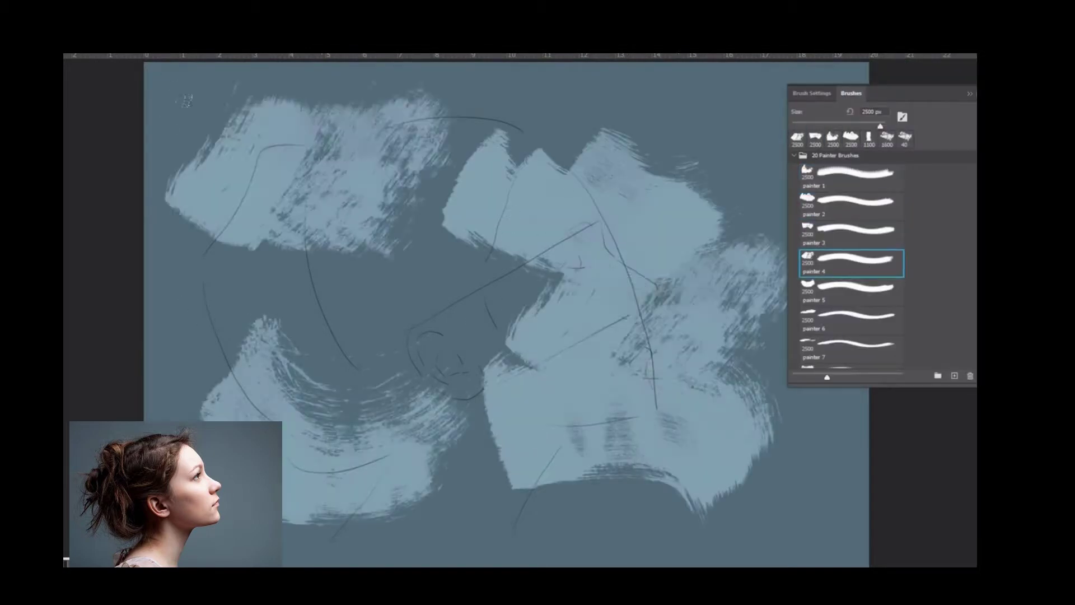
# - Switch among painter brushes and add light-blue strokes at left, top middle and lower middle
pyautogui.press('.')
pyautogui.press(',')
pyautogui.press(',')
pyautogui.moveTo(235, 303); pyautogui.dragTo(386, 314)
pyautogui.press('.')
pyautogui.press('.')
pyautogui.press(',')
pyautogui.press(',')
pyautogui.press(',')
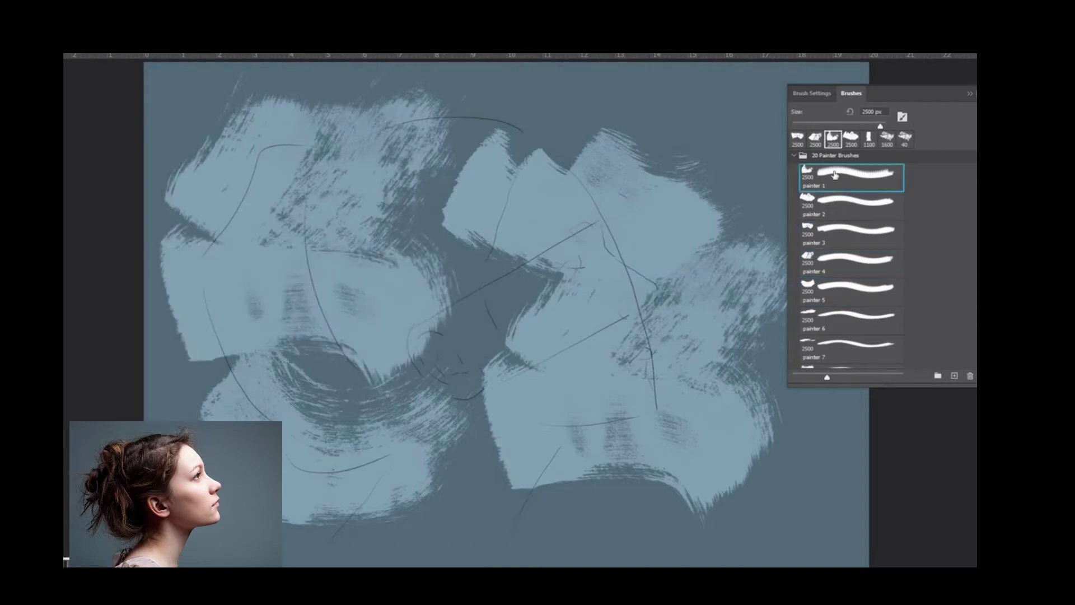
pyautogui.moveTo(460, 168); pyautogui.dragTo(689, 134)
pyautogui.moveTo(388, 357); pyautogui.dragTo(616, 526)
pyautogui.press('F5')
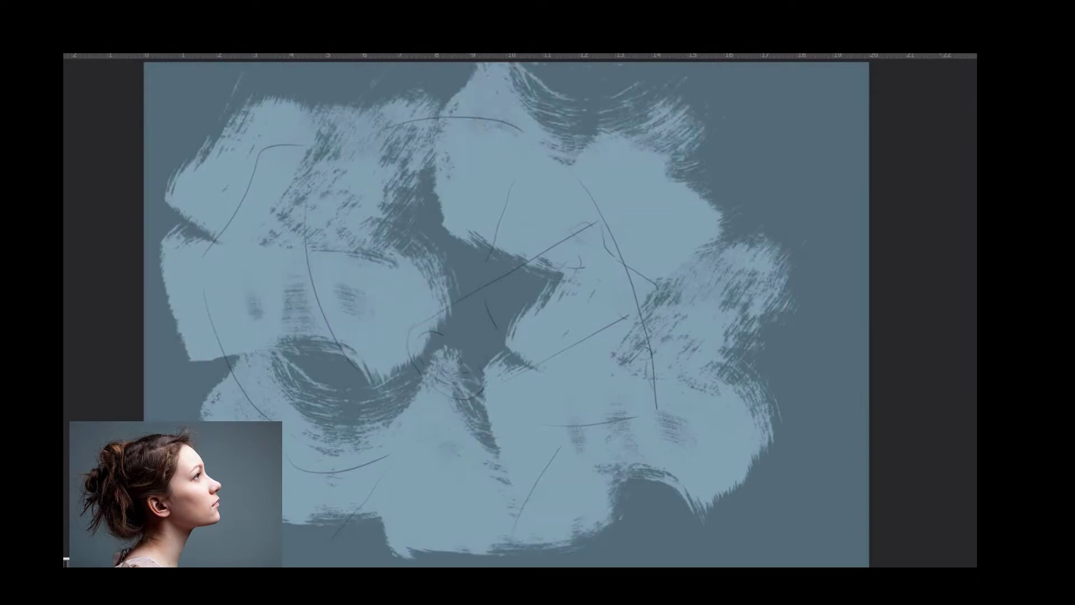
# - Rename Layer 1 to 'Painting' in the Layers panel
pyautogui.press('F7')
pyautogui.doubleClick(931, 257)
pyautogui.write('Painting')
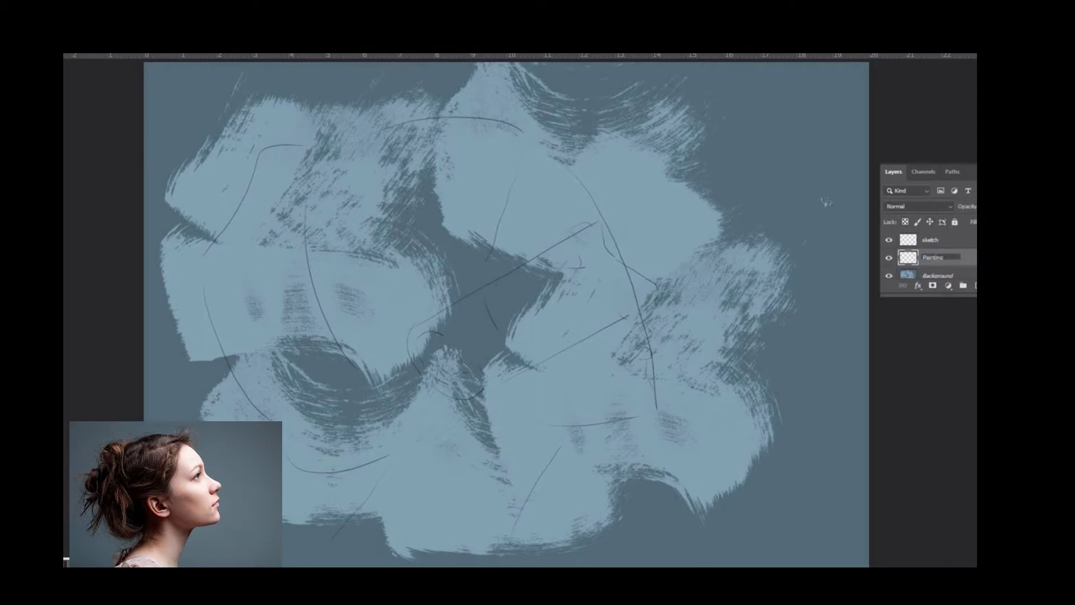
pyautogui.press('Return')
pyautogui.press('F7')
pyautogui.press('F5')
pyautogui.scroll(1, 848, 258)
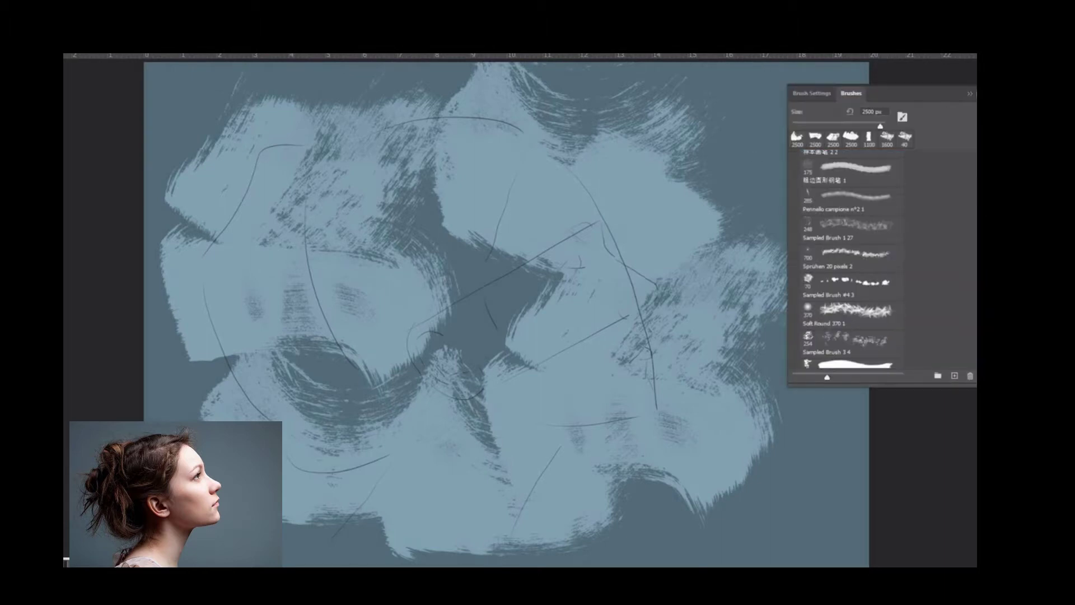
pyautogui.scroll(-2, 848, 258)
pyautogui.press('F5')
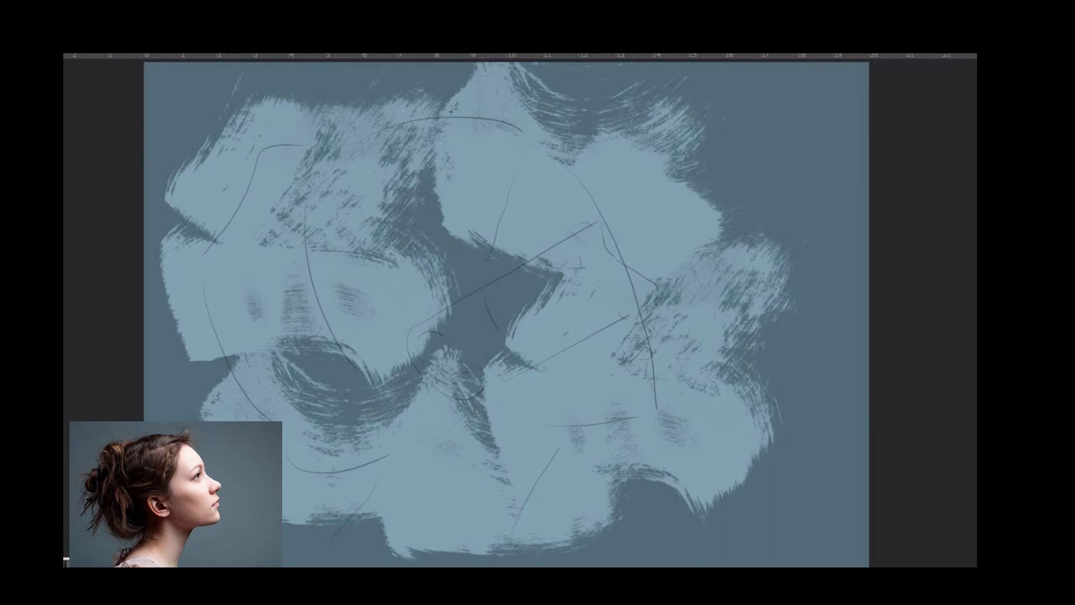
# - Scribble a salmon skin tone over the face, jaw and neck
pyautogui.moveTo(564, 337)
pyautogui.mouseDown()
pyautogui.moveTo(504, 252)
pyautogui.moveTo(521, 364)
pyautogui.mouseUp()
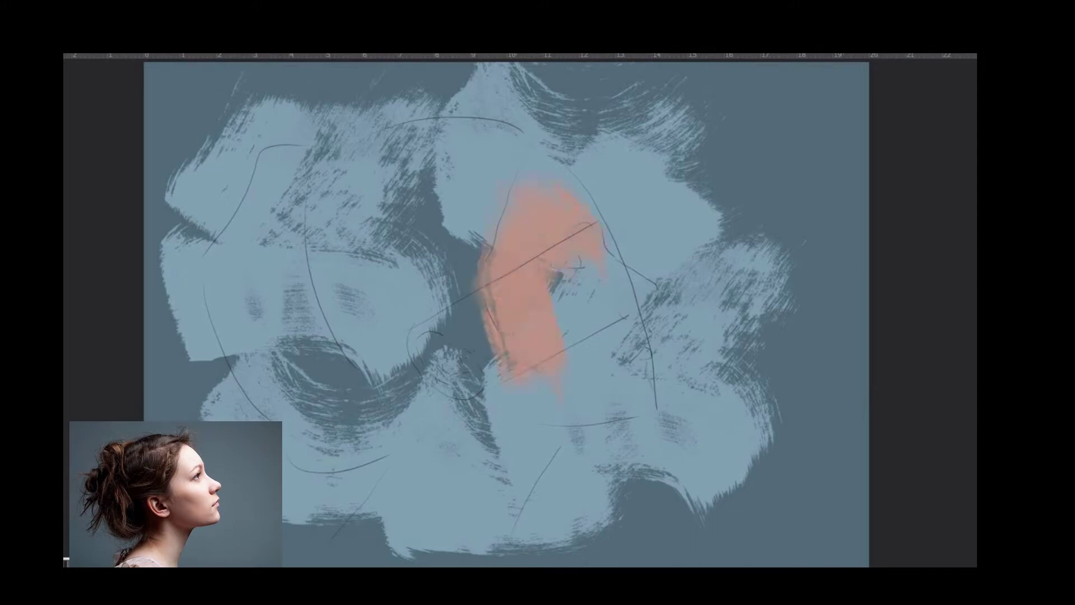
pyautogui.moveTo(504, 280); pyautogui.dragTo(437, 403)
pyautogui.scroll(2, 649, 313)
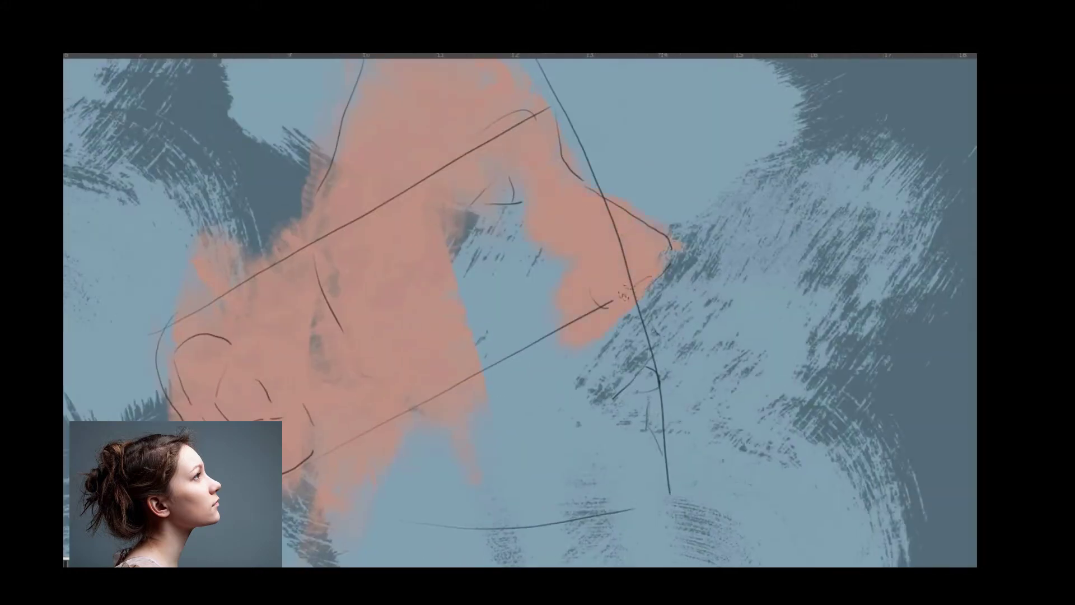
pyautogui.moveTo(624, 294); pyautogui.dragTo(465, 246)
pyautogui.moveTo(627, 358); pyautogui.dragTo(582, 504)
pyautogui.moveTo(325, 269); pyautogui.dragTo(157, 403)
pyautogui.scroll(1, 525, 374)
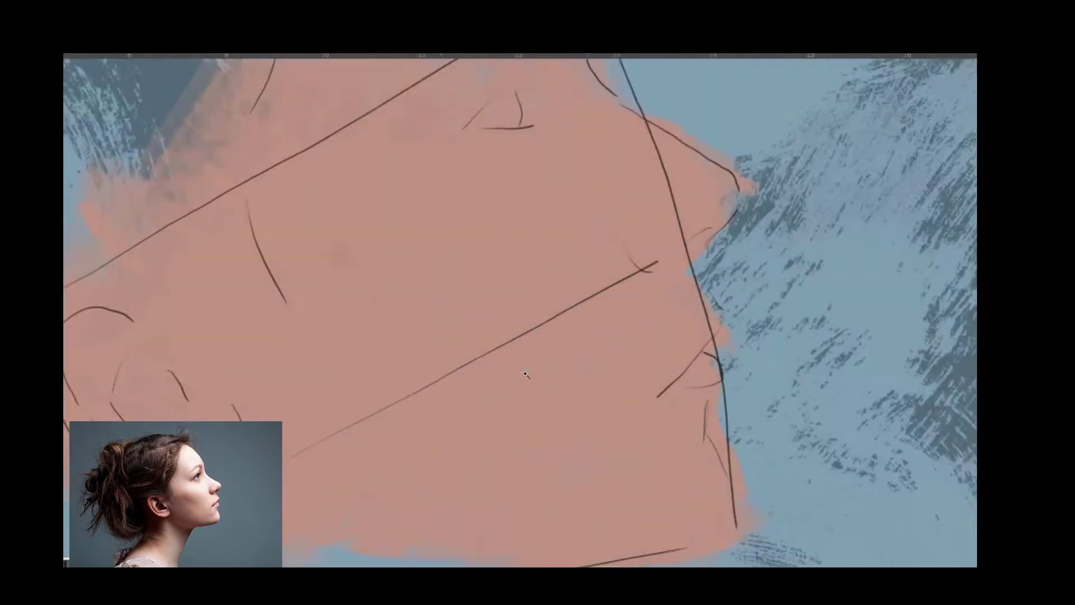
pyautogui.scroll(-3, 525, 374)
pyautogui.moveTo(504, 364); pyautogui.dragTo(336, 515)
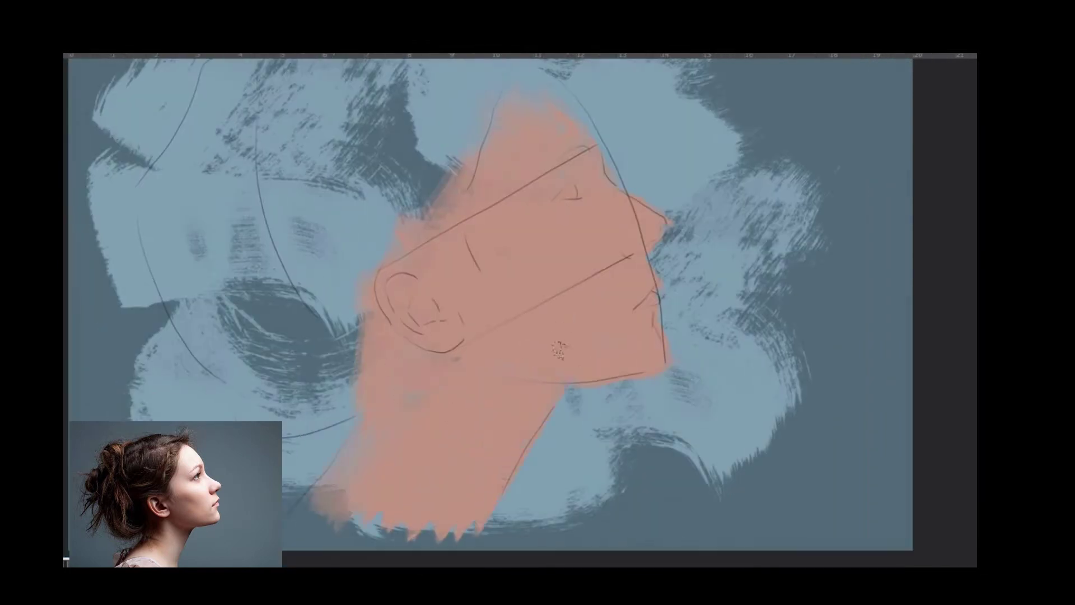
pyautogui.scroll(-2, 504, 308)
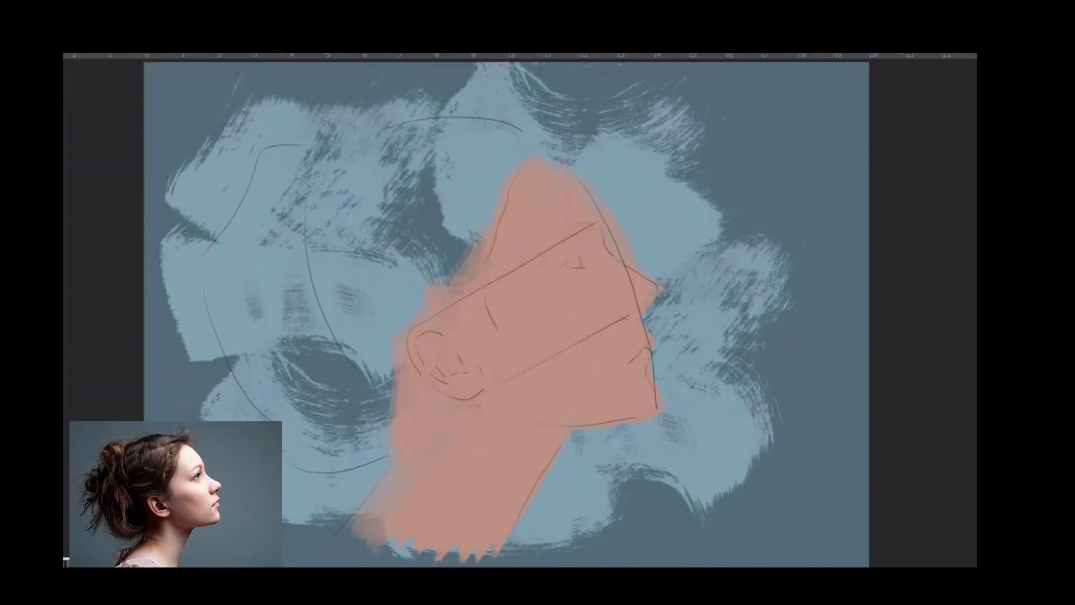
# - Block in the dark brown hair mass behind the face and along the forehead hairline
pyautogui.moveTo(470, 162)
pyautogui.mouseDown()
pyautogui.moveTo(336, 269)
pyautogui.moveTo(336, 392)
pyautogui.mouseUp()
pyautogui.moveTo(358, 280); pyautogui.dragTo(314, 460)
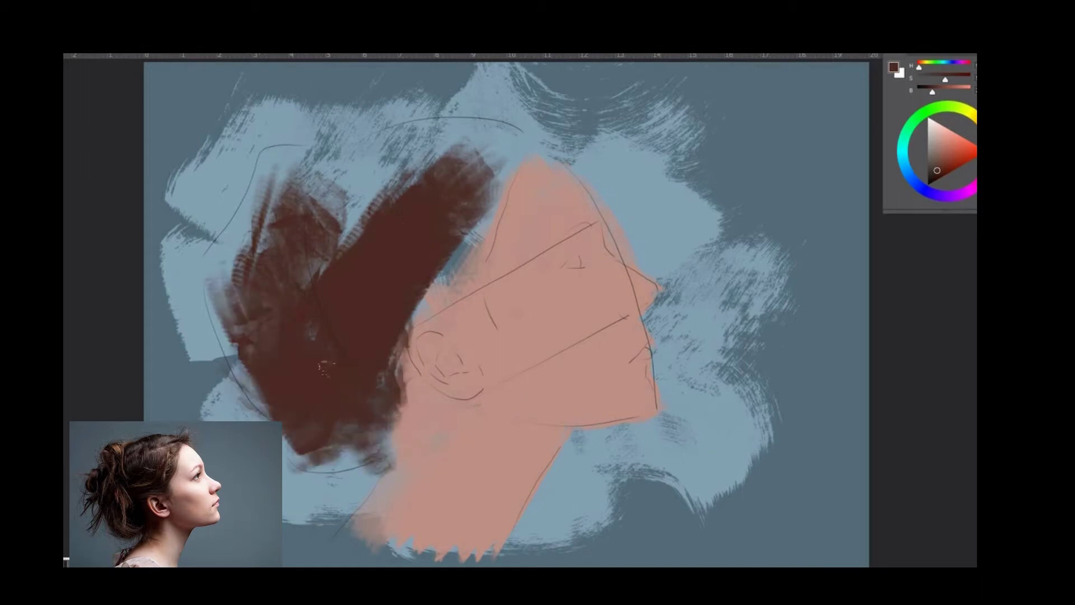
pyautogui.moveTo(504, 246)
pyautogui.mouseDown()
pyautogui.moveTo(364, 129)
pyautogui.moveTo(224, 336)
pyautogui.mouseUp()
pyautogui.moveTo(224, 291); pyautogui.dragTo(336, 476)
pyautogui.moveTo(499, 185)
pyautogui.mouseDown()
pyautogui.moveTo(417, 325)
pyautogui.moveTo(509, 134)
pyautogui.moveTo(540, 194)
pyautogui.mouseUp()
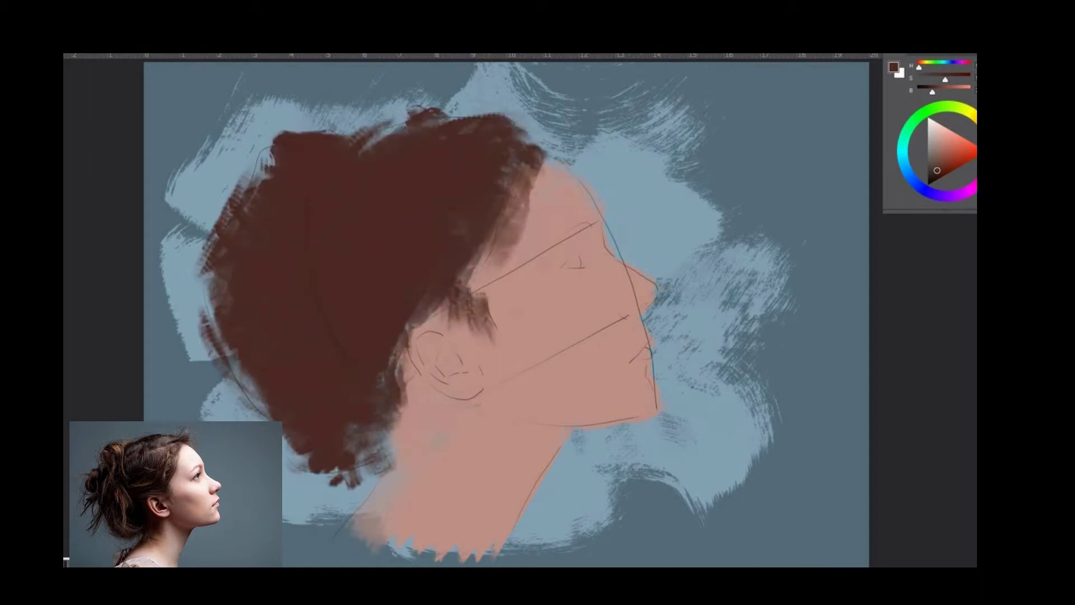
# - Paint a lighter skin tone over the forehead, cheek, nose, lips, chin and neck
pyautogui.keyDown('alt'); pyautogui.click(623, 333); pyautogui.keyUp('alt')
pyautogui.moveTo(541, 171); pyautogui.dragTo(595, 261)
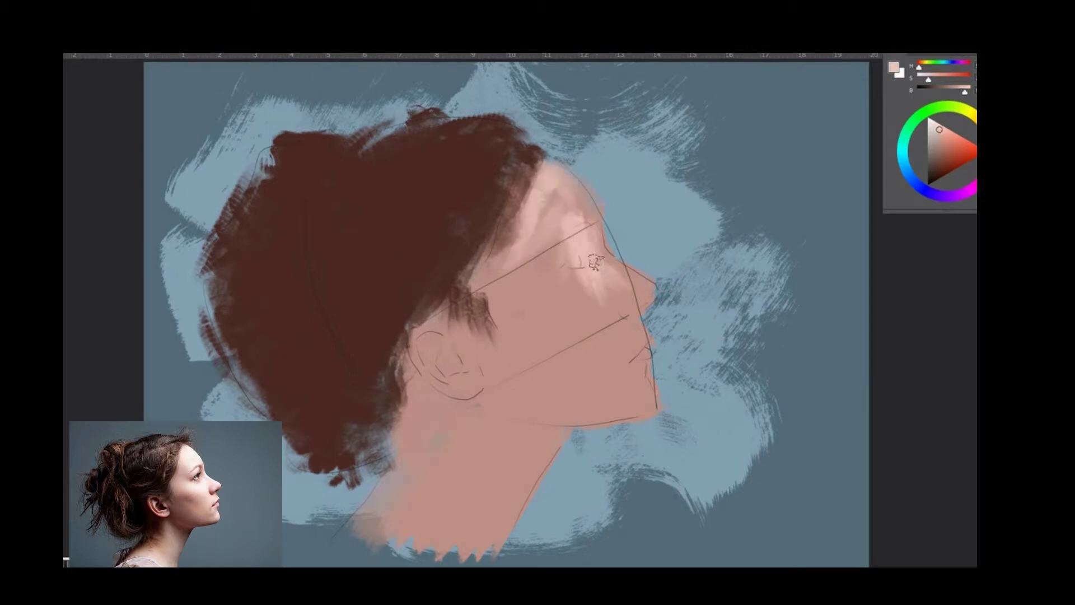
pyautogui.moveTo(566, 302)
pyautogui.mouseDown()
pyautogui.moveTo(627, 313)
pyautogui.moveTo(580, 202)
pyautogui.moveTo(622, 370)
pyautogui.moveTo(608, 420)
pyautogui.mouseUp()
pyautogui.moveTo(538, 437); pyautogui.dragTo(463, 509)
pyautogui.moveTo(392, 527); pyautogui.dragTo(478, 541)
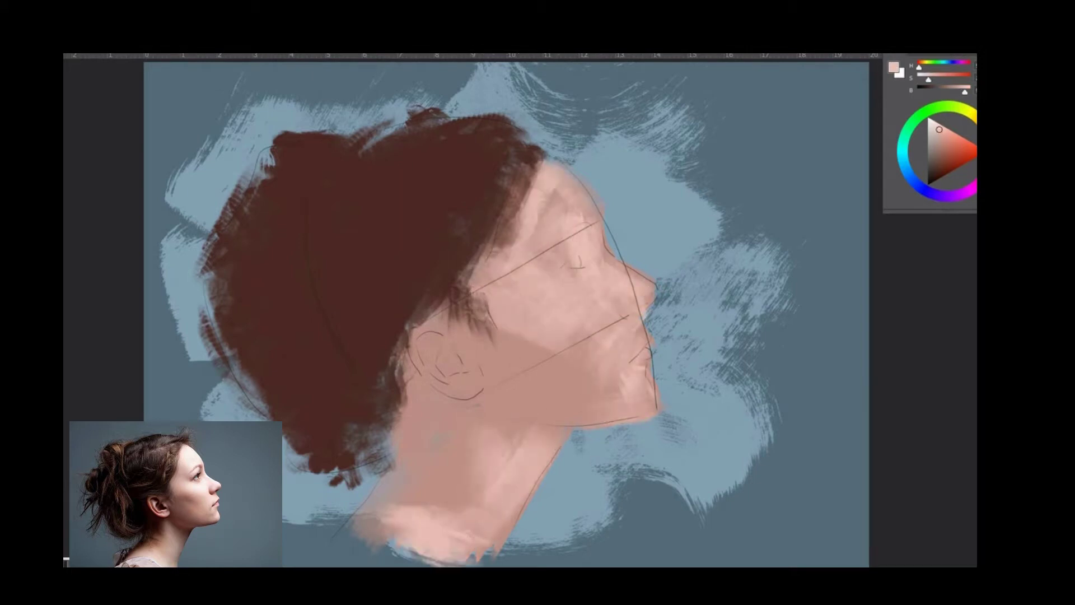
pyautogui.moveTo(560, 185)
pyautogui.mouseDown()
pyautogui.moveTo(583, 274)
pyautogui.moveTo(621, 314)
pyautogui.moveTo(616, 381)
pyautogui.mouseUp()
# - Add a shadow below the ear and repaint the jaw, neck and cheek in skin tone
pyautogui.moveTo(521, 355); pyautogui.dragTo(490, 400)
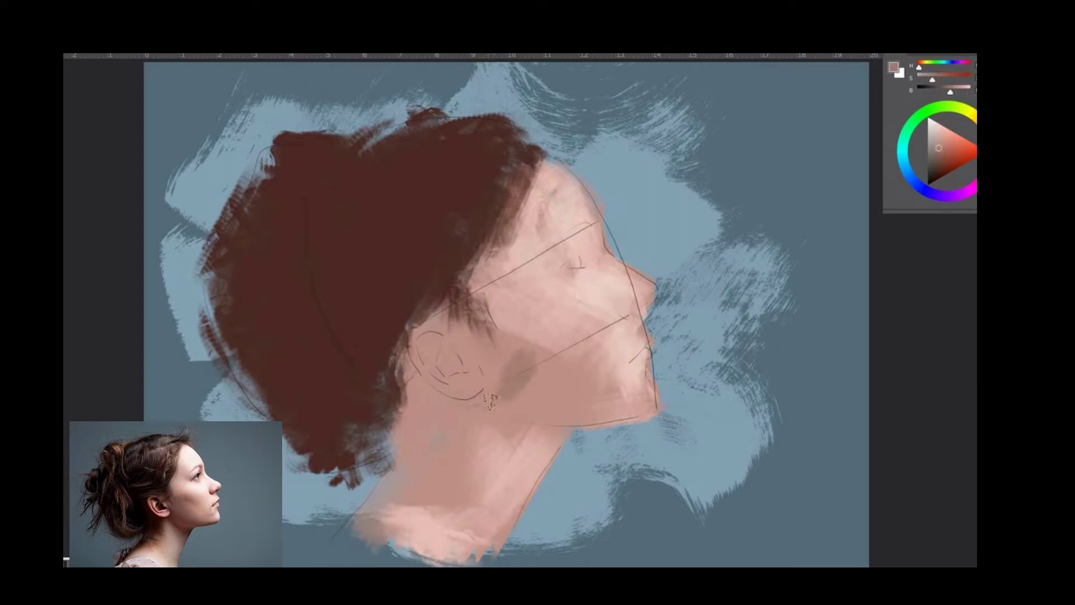
pyautogui.moveTo(560, 325); pyautogui.dragTo(504, 403)
pyautogui.moveTo(387, 504); pyautogui.dragTo(448, 386)
pyautogui.moveTo(481, 348); pyautogui.dragTo(409, 387)
pyautogui.moveTo(465, 280); pyautogui.dragTo(442, 342)
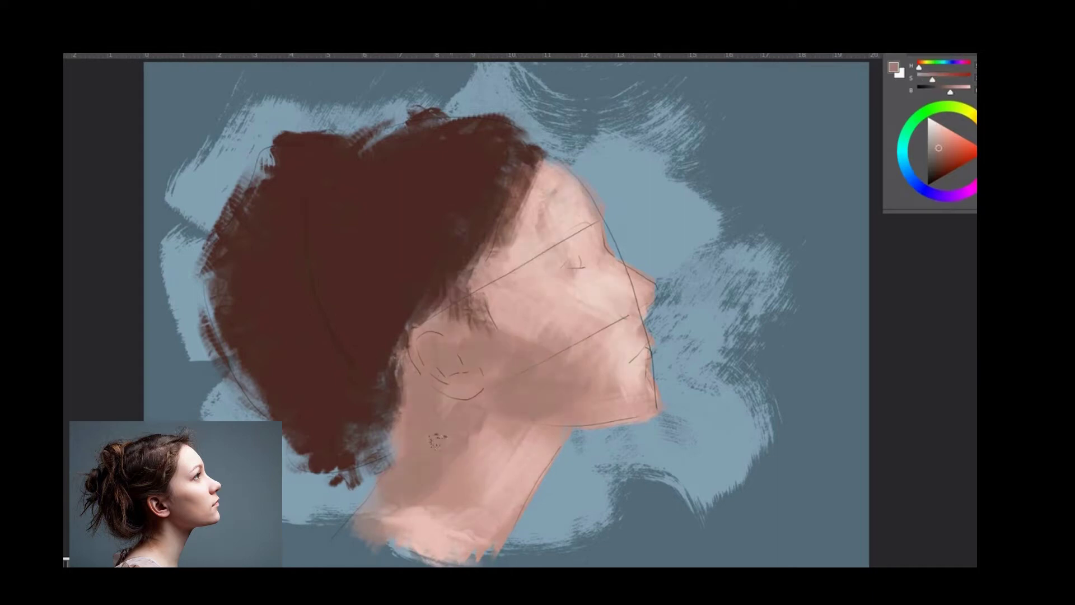
# - Paint dark brown shadows across the hair, then sample a skin colour from the face
pyautogui.keyDown('alt'); pyautogui.click(331, 370); pyautogui.keyUp('alt')
pyautogui.moveTo(347, 454); pyautogui.dragTo(392, 364)
pyautogui.moveTo(426, 442); pyautogui.dragTo(336, 364)
pyautogui.moveTo(246, 347); pyautogui.dragTo(336, 213)
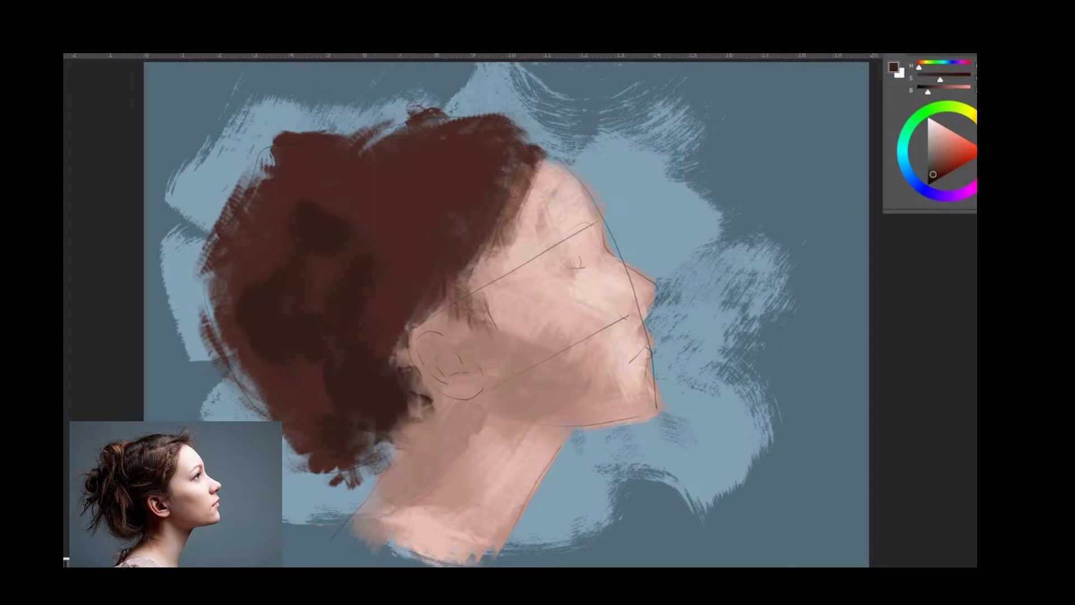
pyautogui.keyDown('alt'); pyautogui.click(569, 276); pyautogui.keyUp('alt')
# - Turn on brush colour variation and paint mottled skin strokes across the cheek, jaw and ear
pyautogui.press('F5')
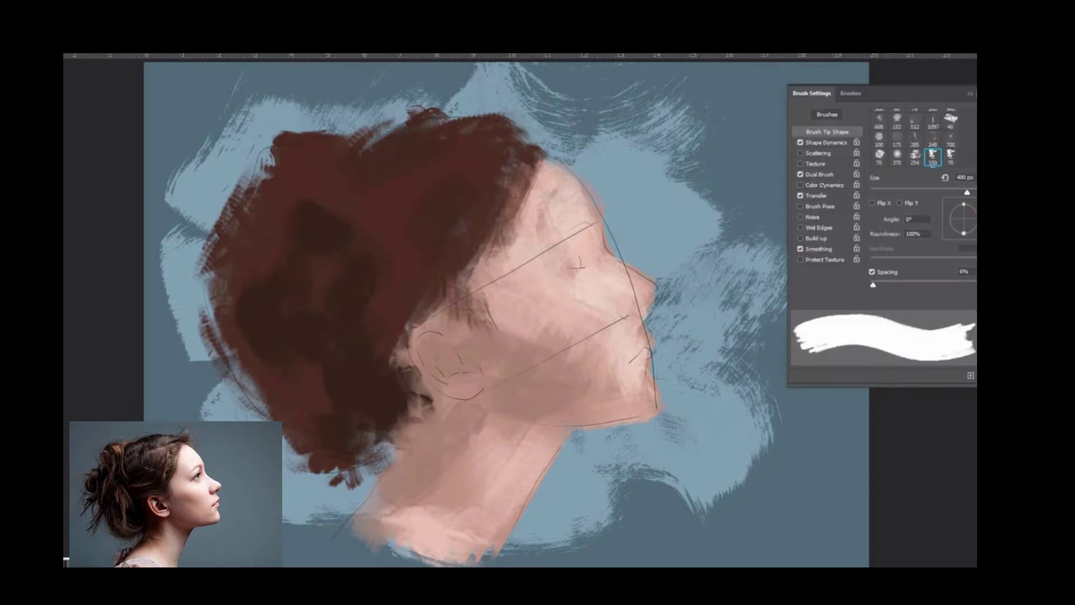
pyautogui.click(800, 185)
pyautogui.moveTo(515, 296); pyautogui.dragTo(565, 369)
pyautogui.moveTo(504, 275)
pyautogui.mouseDown()
pyautogui.moveTo(616, 398)
pyautogui.moveTo(546, 330)
pyautogui.moveTo(454, 437)
pyautogui.moveTo(560, 374)
pyautogui.mouseUp()
pyautogui.moveTo(560, 336); pyautogui.dragTo(504, 275)
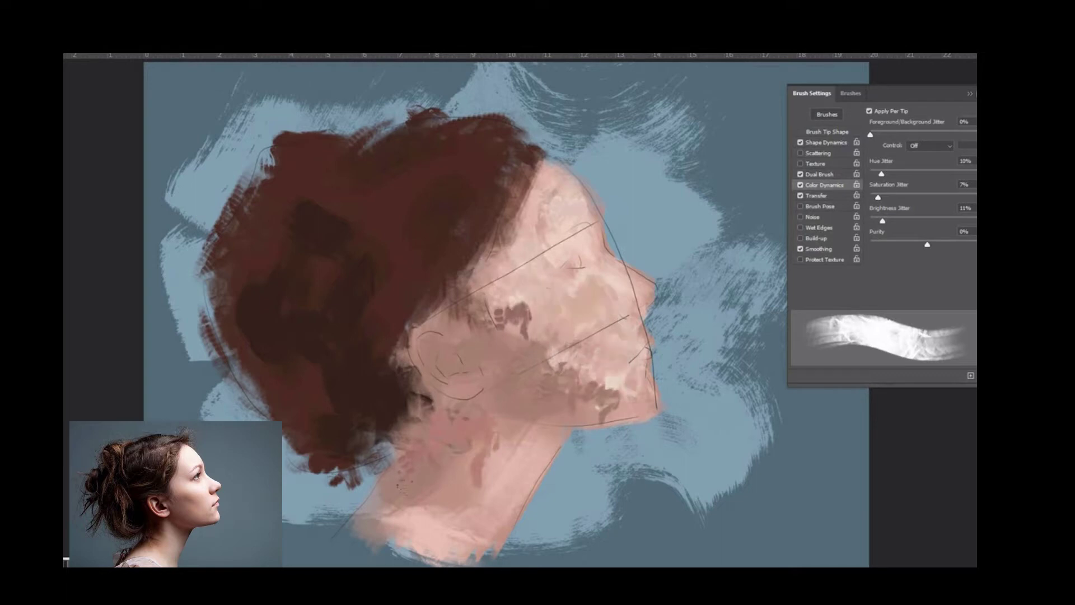
# - Darken the ear accents and the hair near the ear and down the neck
pyautogui.moveTo(392, 324); pyautogui.dragTo(443, 403)
pyautogui.moveTo(426, 319); pyautogui.dragTo(414, 414)
pyautogui.moveTo(470, 190); pyautogui.dragTo(426, 303)
pyautogui.moveTo(431, 414); pyautogui.dragTo(403, 499)
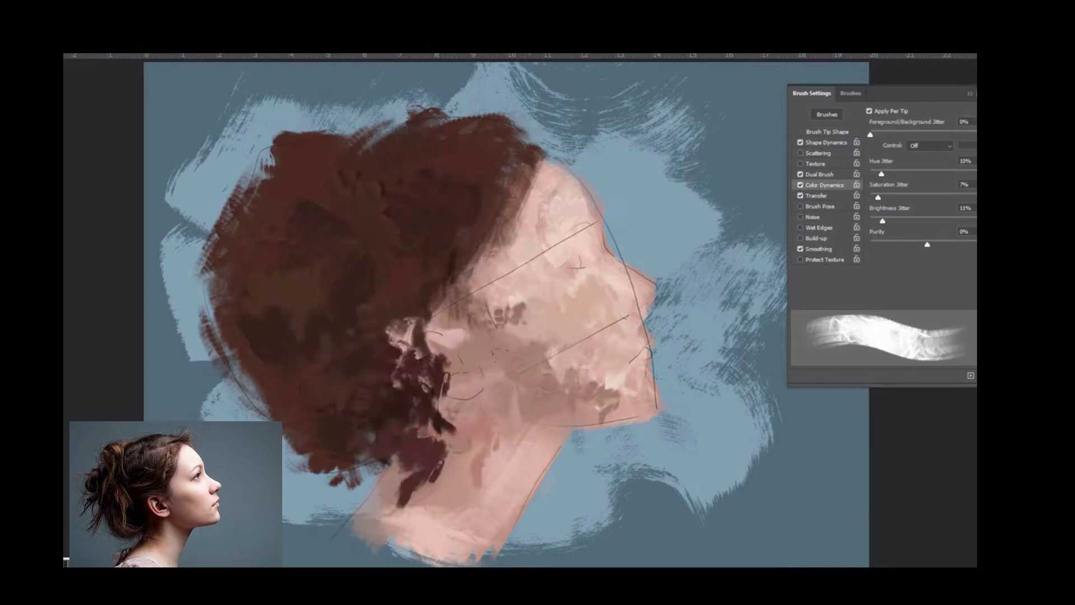
# - Paint and soften pale highlights across the cheek and jaw
pyautogui.moveTo(414, 336); pyautogui.dragTo(549, 348)
pyautogui.moveTo(414, 313); pyautogui.dragTo(616, 364)
pyautogui.moveTo(594, 224); pyautogui.dragTo(471, 347)
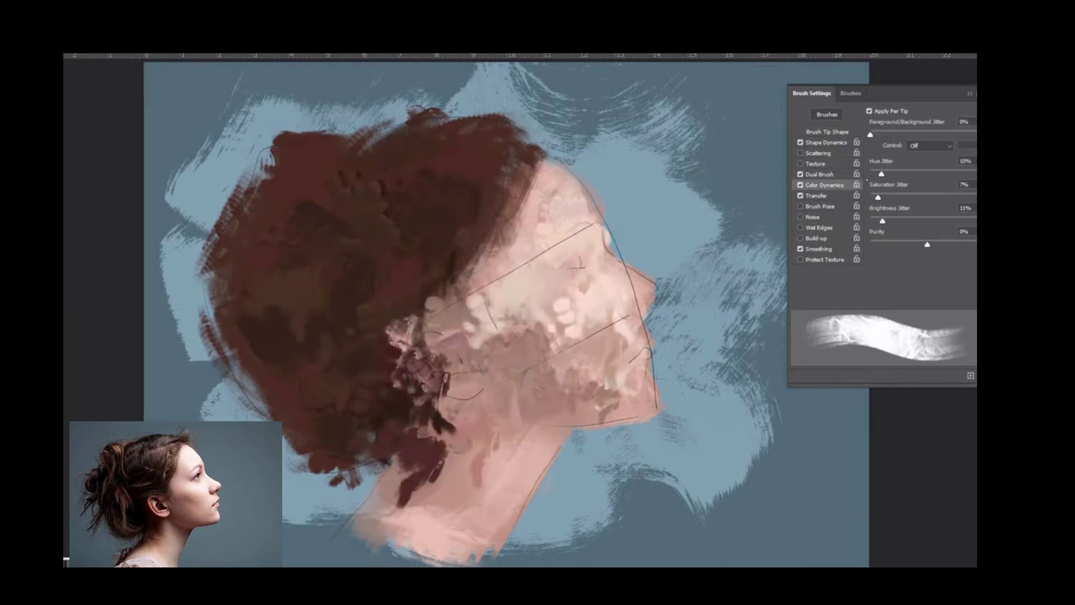
pyautogui.press('F5')
pyautogui.moveTo(634, 286); pyautogui.dragTo(538, 213)
pyautogui.moveTo(588, 246); pyautogui.dragTo(621, 397)
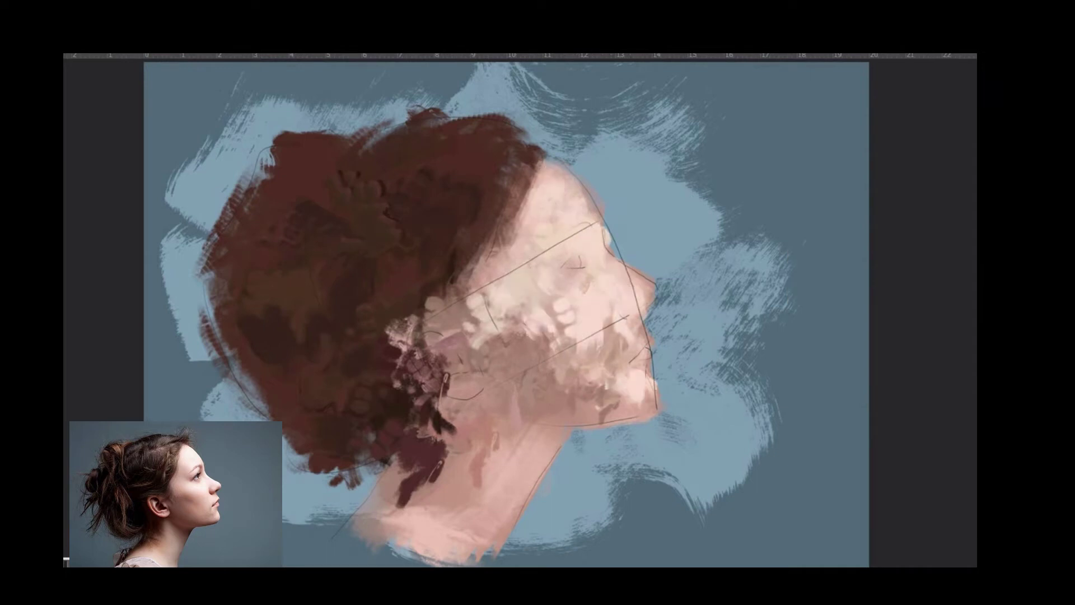
pyautogui.moveTo(611, 341)
pyautogui.mouseDown()
pyautogui.moveTo(504, 328)
pyautogui.moveTo(527, 252)
pyautogui.mouseUp()
# - Cover the jaw and neck with pale pink and darken the hair around and behind the ear
pyautogui.moveTo(560, 364); pyautogui.dragTo(628, 415)
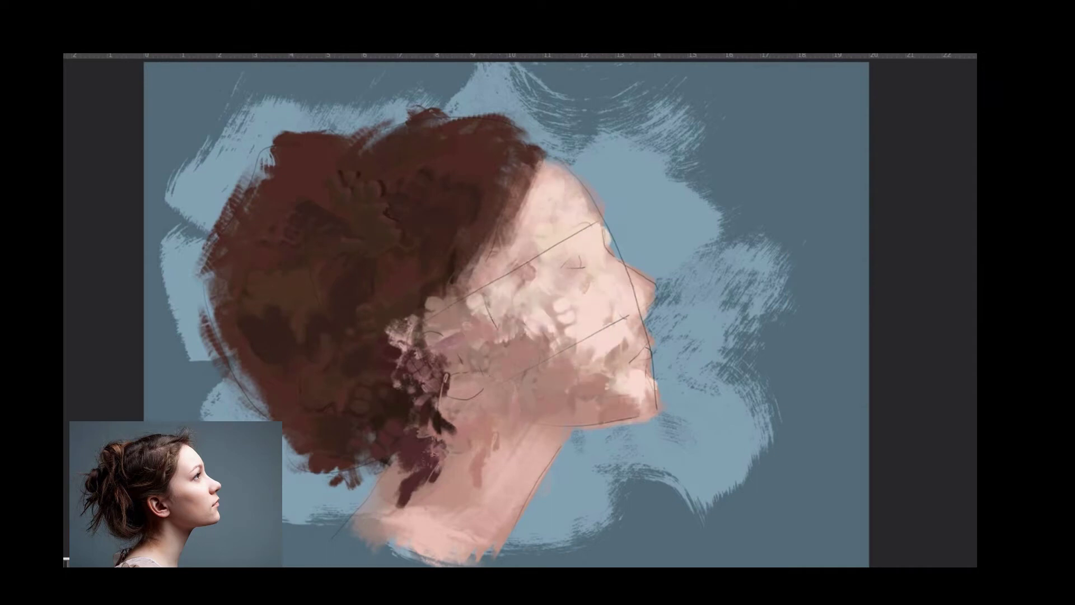
pyautogui.moveTo(481, 442)
pyautogui.mouseDown()
pyautogui.moveTo(415, 476)
pyautogui.moveTo(392, 504)
pyautogui.mouseUp()
pyautogui.moveTo(406, 355)
pyautogui.mouseDown()
pyautogui.moveTo(482, 442)
pyautogui.moveTo(420, 465)
pyautogui.moveTo(451, 387)
pyautogui.mouseUp()
pyautogui.moveTo(412, 333); pyautogui.dragTo(465, 378)
pyautogui.moveTo(493, 300); pyautogui.dragTo(395, 390)
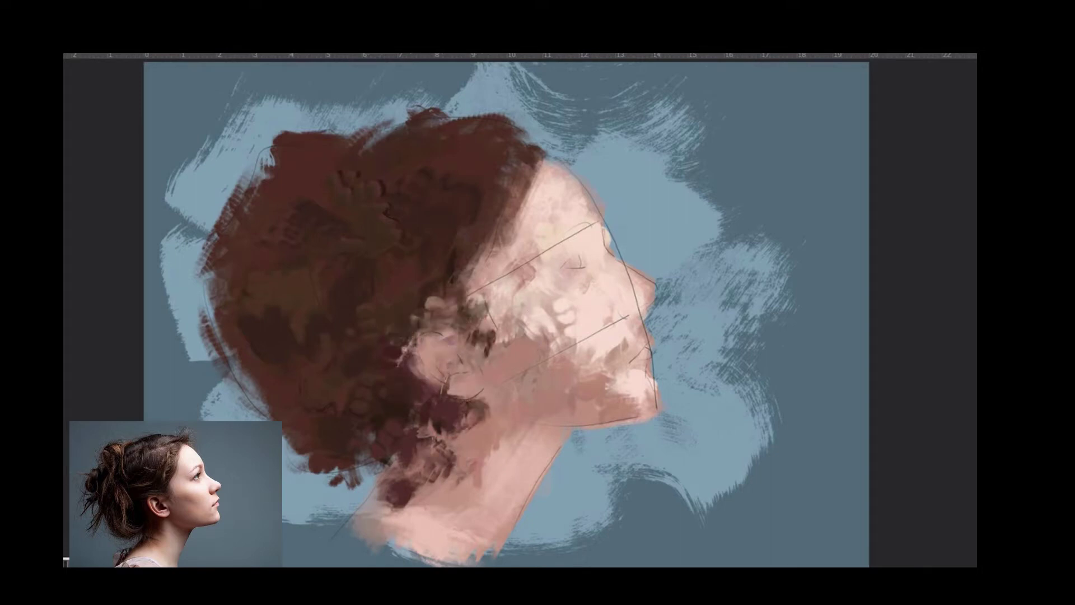
pyautogui.moveTo(529, 448); pyautogui.dragTo(442, 535)
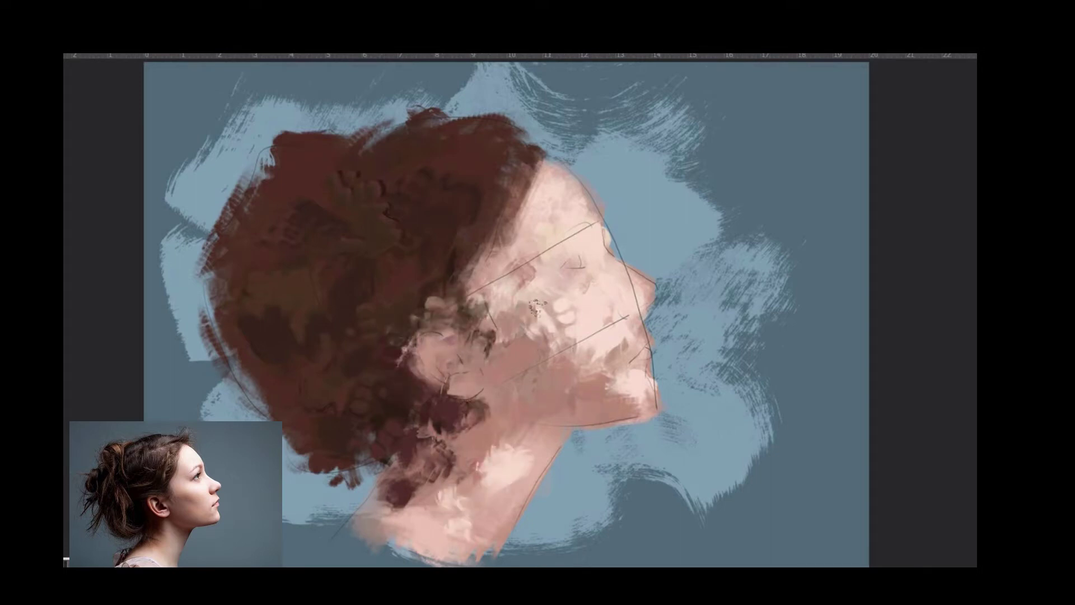
pyautogui.moveTo(297, 168); pyautogui.dragTo(303, 325)
pyautogui.moveTo(252, 179); pyautogui.dragTo(274, 236)
# - Paint reddish shadows under the jaw and down the neck
pyautogui.press('F6')
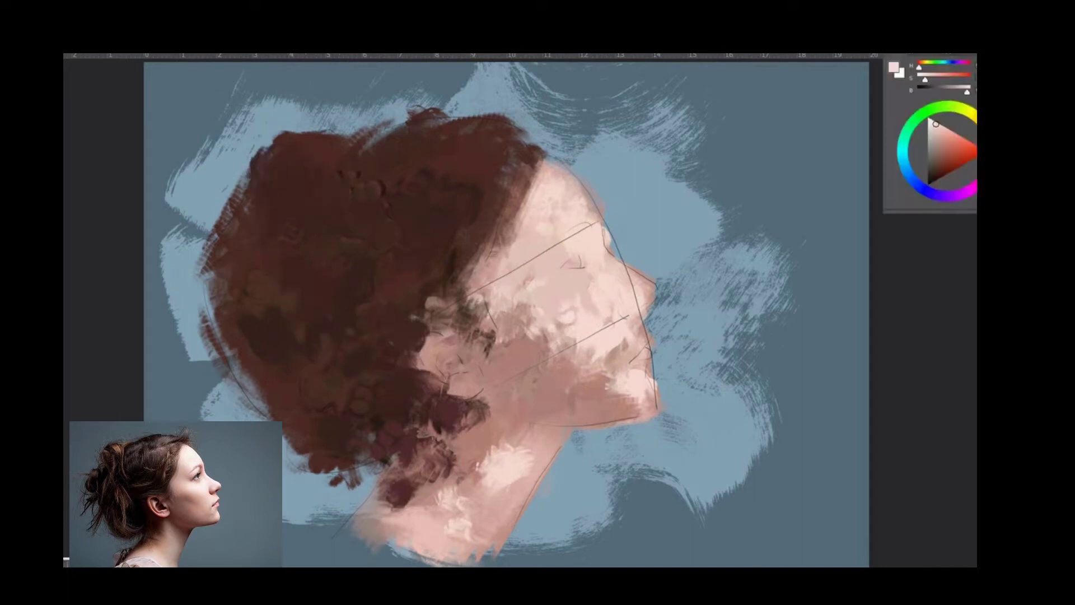
pyautogui.moveTo(966, 157); pyautogui.dragTo(945, 165)
pyautogui.moveTo(493, 386)
pyautogui.mouseDown()
pyautogui.moveTo(555, 437)
pyautogui.moveTo(610, 406)
pyautogui.mouseUp()
pyautogui.moveTo(454, 437); pyautogui.dragTo(501, 457)
pyautogui.moveTo(591, 403); pyautogui.dragTo(635, 417)
# - Alternate light pink and dark red-brown to model the jaw and neck shadow
pyautogui.click(939, 145)
pyautogui.moveTo(529, 415); pyautogui.dragTo(568, 397)
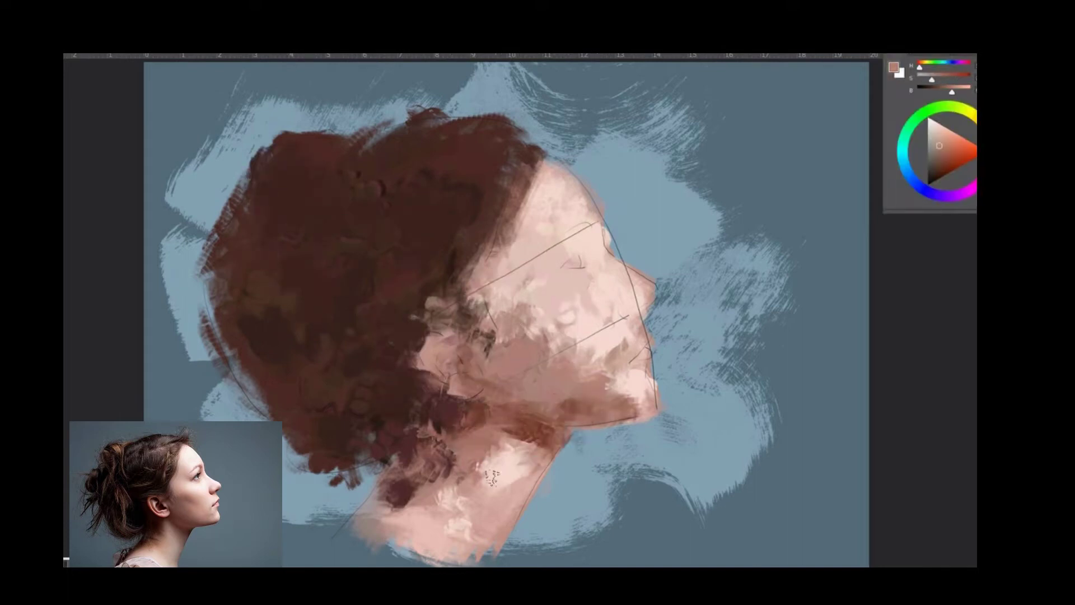
pyautogui.keyDown('alt'); pyautogui.click(507, 437); pyautogui.keyUp('alt')
pyautogui.moveTo(494, 476); pyautogui.dragTo(552, 434)
pyautogui.moveTo(504, 499); pyautogui.dragTo(580, 421)
pyautogui.moveTo(651, 414); pyautogui.dragTo(540, 425)
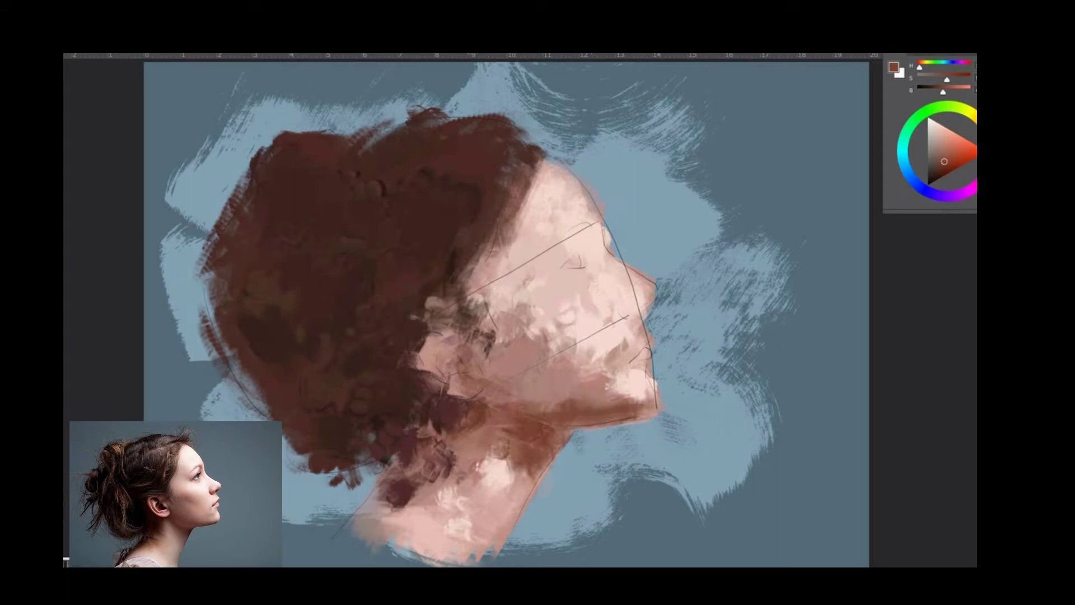
pyautogui.keyDown('alt'); pyautogui.click(493, 392); pyautogui.keyUp('alt')
pyautogui.moveTo(487, 404); pyautogui.dragTo(520, 381)
pyautogui.moveTo(476, 436); pyautogui.dragTo(537, 414)
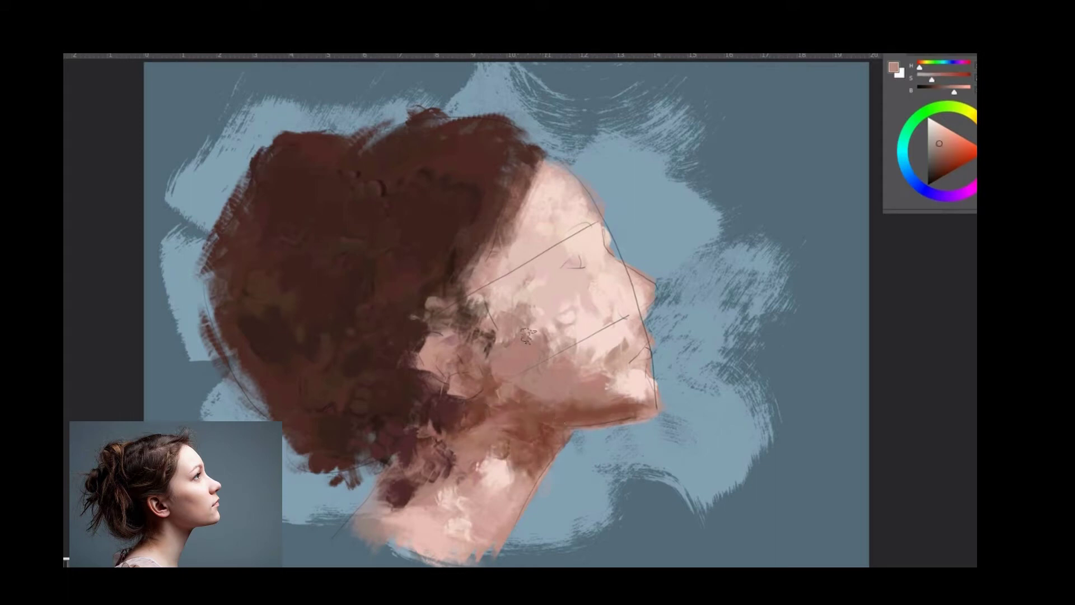
# - Darken the nostril and add light grey-beige highlights through the hair
pyautogui.moveTo(630, 317); pyautogui.dragTo(610, 297)
pyautogui.moveTo(560, 236); pyautogui.dragTo(521, 269)
pyautogui.keyDown('alt'); pyautogui.click(548, 262); pyautogui.keyUp('alt')
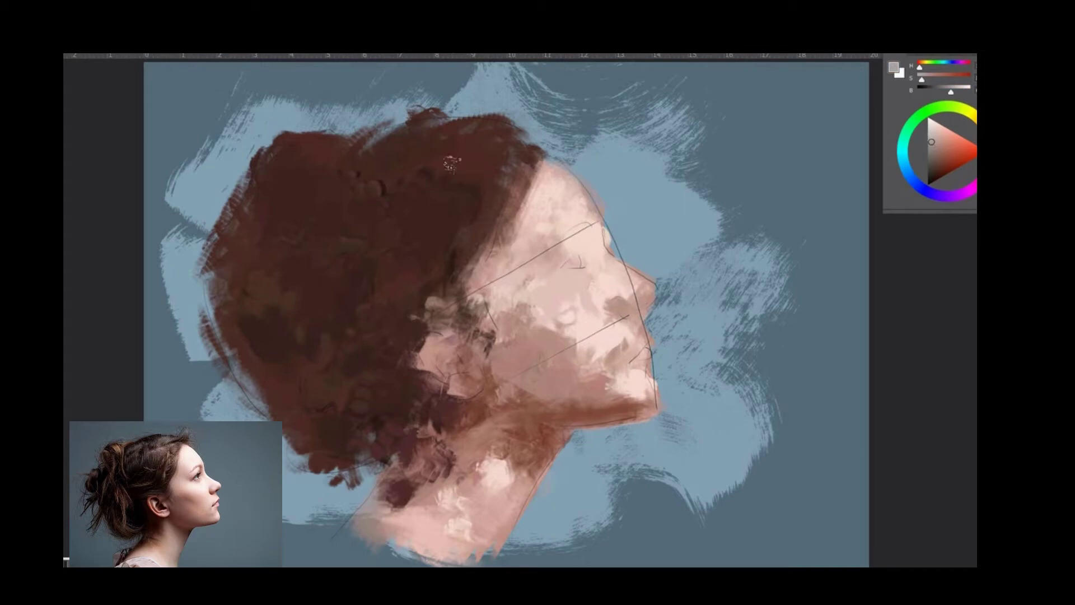
pyautogui.moveTo(451, 163); pyautogui.dragTo(358, 218)
pyautogui.moveTo(443, 252); pyautogui.dragTo(375, 303)
pyautogui.moveTo(336, 179); pyautogui.dragTo(314, 224)
pyautogui.moveTo(280, 392); pyautogui.dragTo(330, 358)
pyautogui.moveTo(392, 348); pyautogui.dragTo(358, 380)
pyautogui.moveTo(498, 140); pyautogui.dragTo(459, 213)
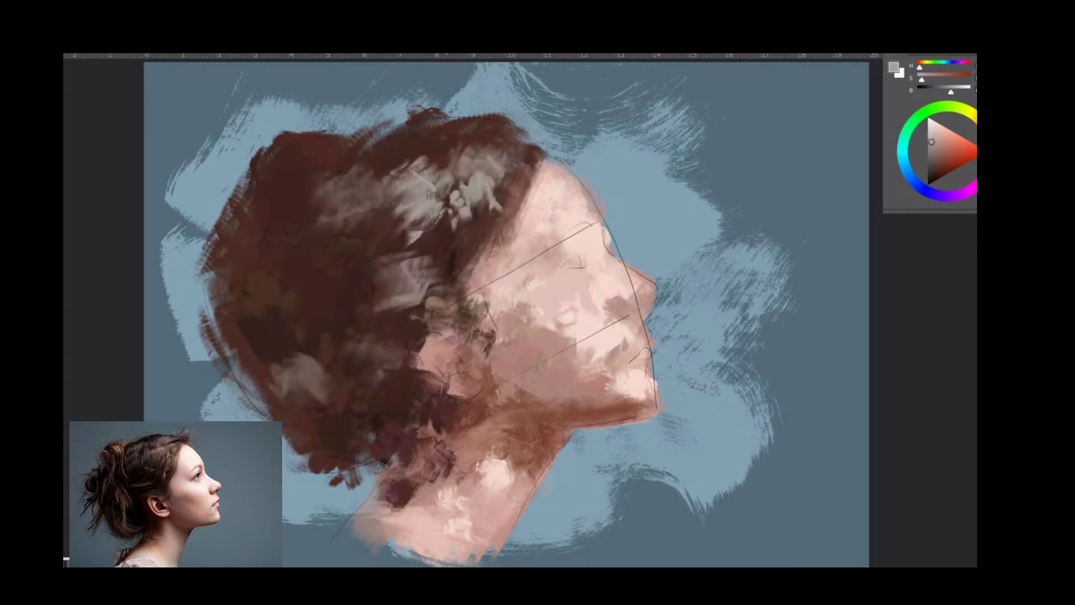
# - Add pink by the upper lip, brown shading by nostril and cheek, and highlight the nose tip
pyautogui.scroll(3, 654, 362)
pyautogui.moveTo(627, 320)
pyautogui.mouseDown()
pyautogui.moveTo(639, 350)
pyautogui.moveTo(652, 343)
pyautogui.mouseUp()
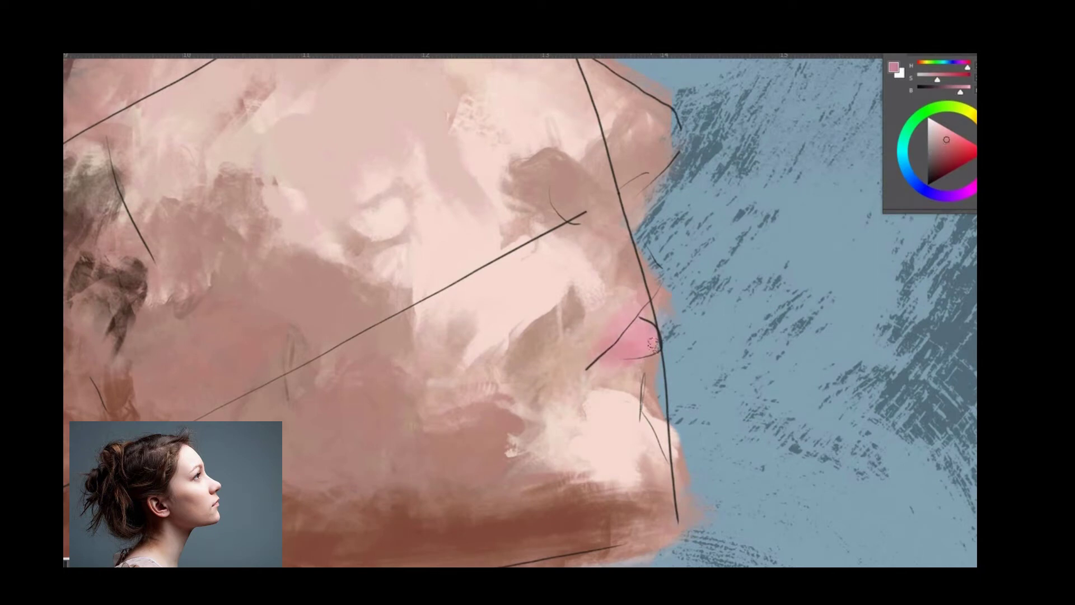
pyautogui.keyDown('alt'); pyautogui.click(502, 531); pyautogui.keyUp('alt')
pyautogui.moveTo(588, 369); pyautogui.dragTo(608, 350)
pyautogui.moveTo(621, 201); pyautogui.dragTo(655, 171)
pyautogui.moveTo(560, 224); pyautogui.dragTo(574, 202)
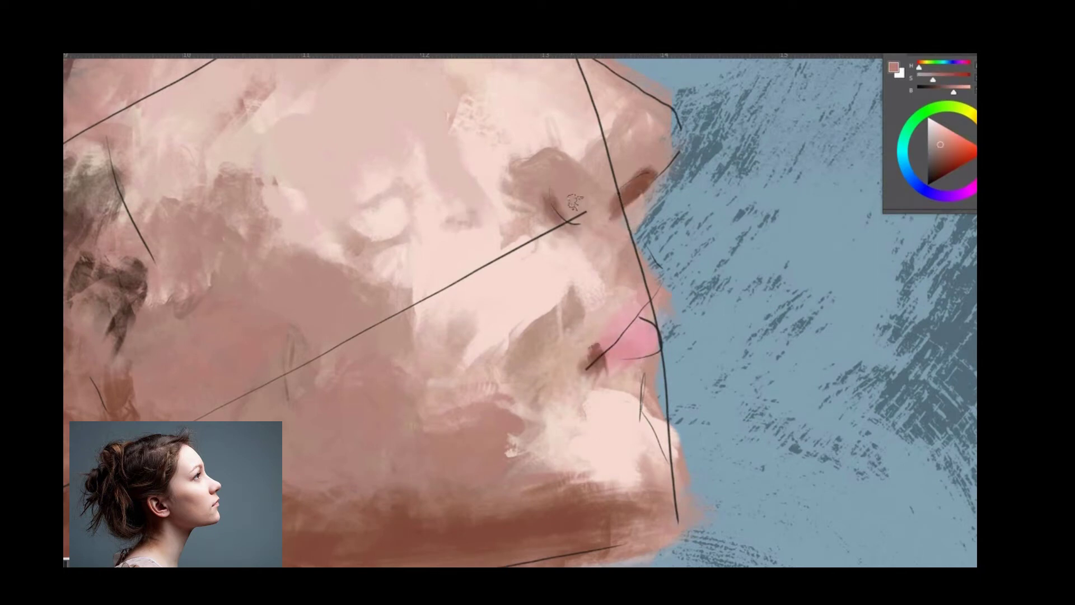
pyautogui.keyDown('alt'); pyautogui.click(614, 140); pyautogui.keyUp('alt')
pyautogui.moveTo(638, 101); pyautogui.dragTo(672, 129)
pyautogui.moveTo(605, 140); pyautogui.dragTo(571, 180)
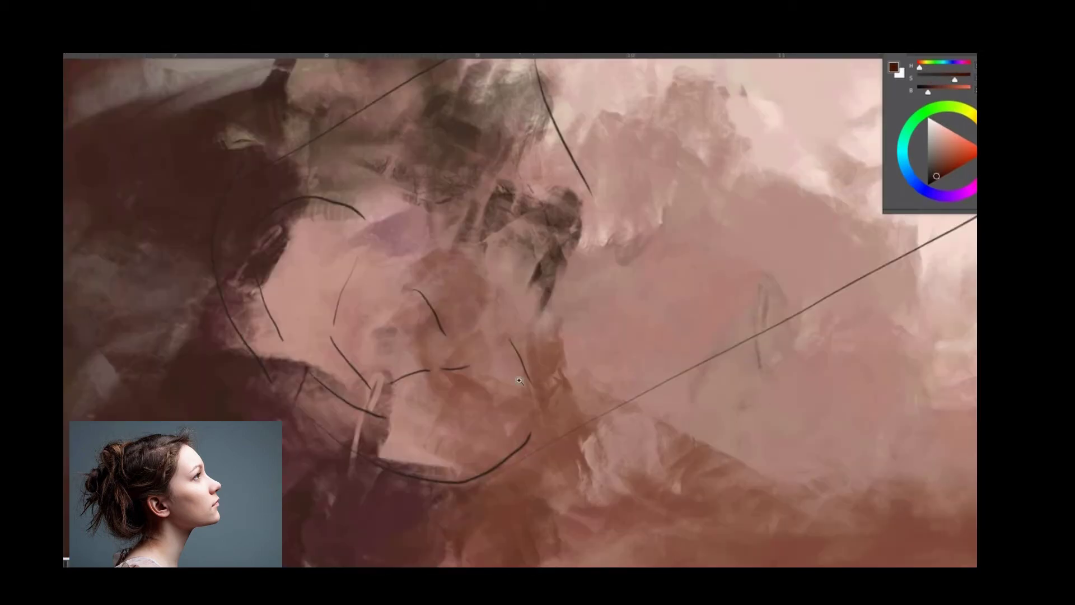
# - Paint the ear's dark inner folds and a light tan outer rim
pyautogui.moveTo(308, 203); pyautogui.dragTo(308, 233)
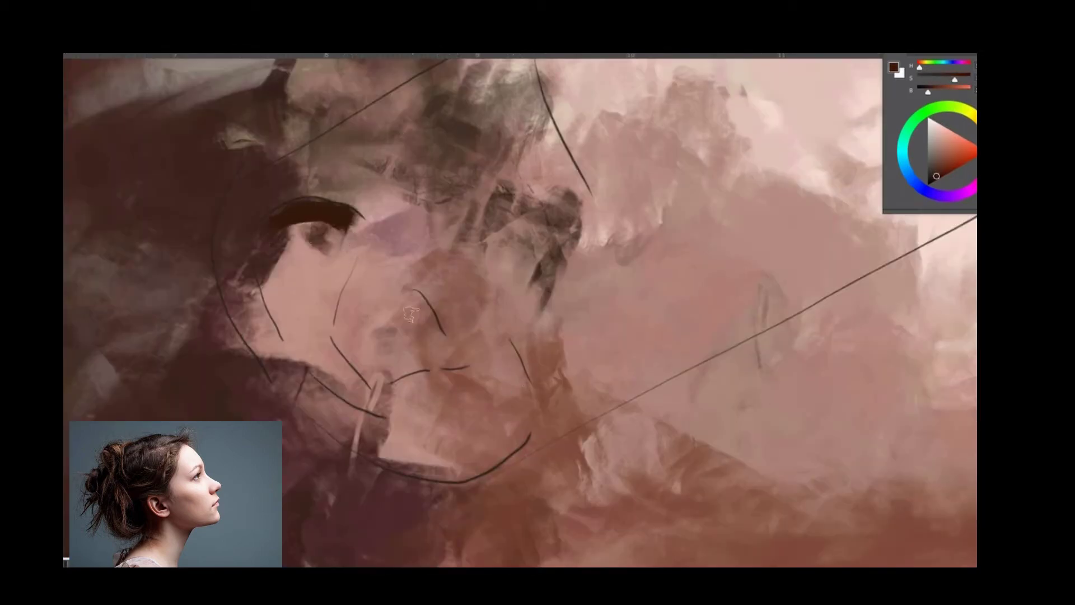
pyautogui.moveTo(410, 300)
pyautogui.mouseDown()
pyautogui.moveTo(442, 345)
pyautogui.moveTo(392, 338)
pyautogui.mouseUp()
pyautogui.moveTo(361, 261); pyautogui.dragTo(339, 325)
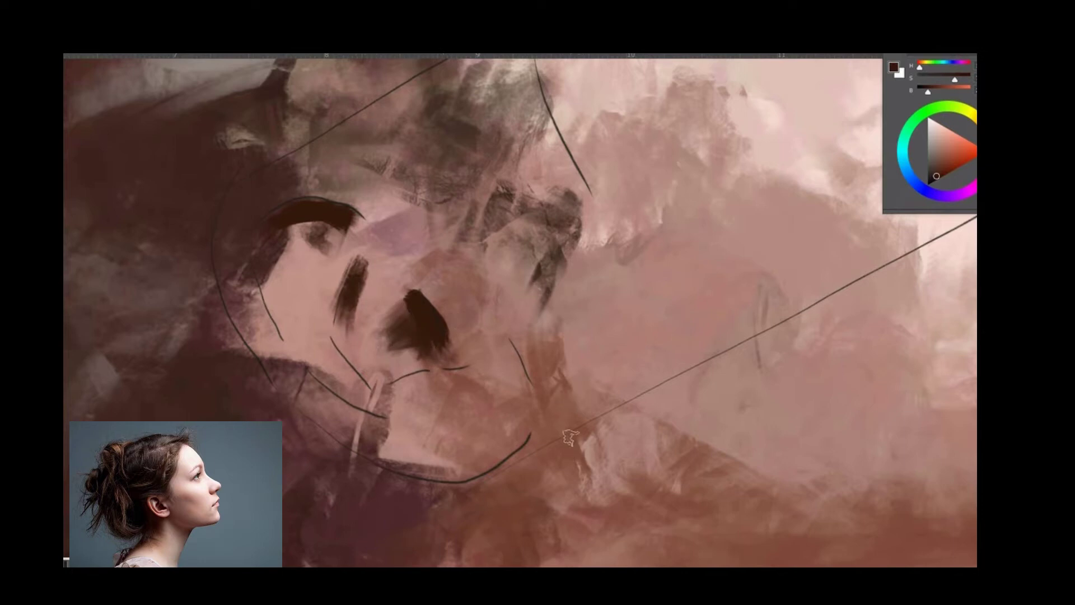
pyautogui.keyDown('ctrl'); pyautogui.click(582, 473); pyautogui.keyUp('ctrl')
pyautogui.moveTo(282, 176); pyautogui.dragTo(526, 434)
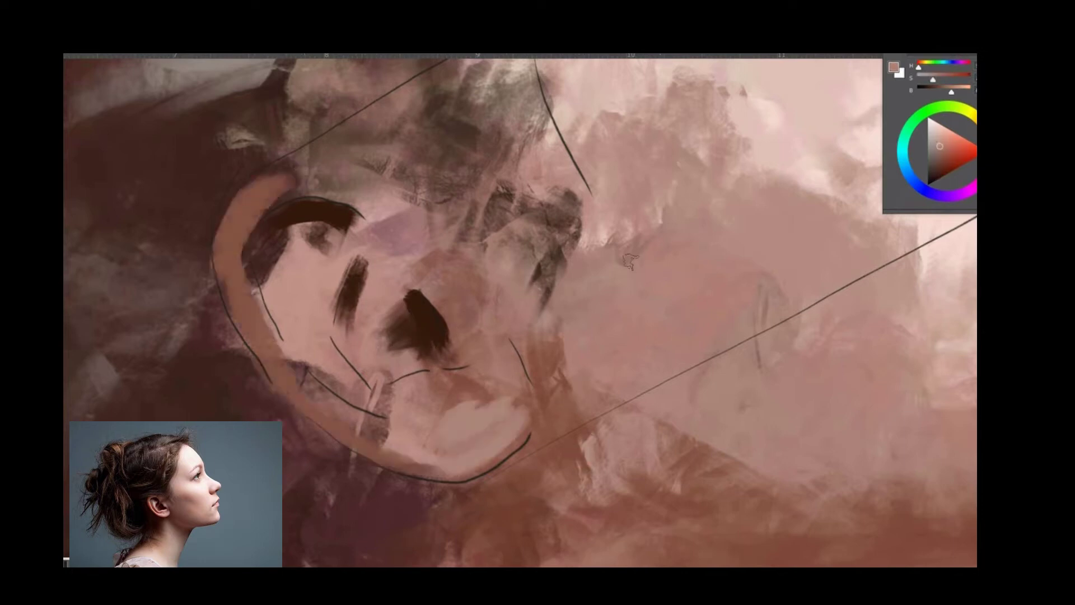
pyautogui.moveTo(300, 367); pyautogui.dragTo(414, 462)
pyautogui.moveTo(336, 353); pyautogui.dragTo(235, 190)
pyautogui.moveTo(263, 342); pyautogui.dragTo(336, 174)
pyautogui.moveTo(434, 274); pyautogui.dragTo(476, 336)
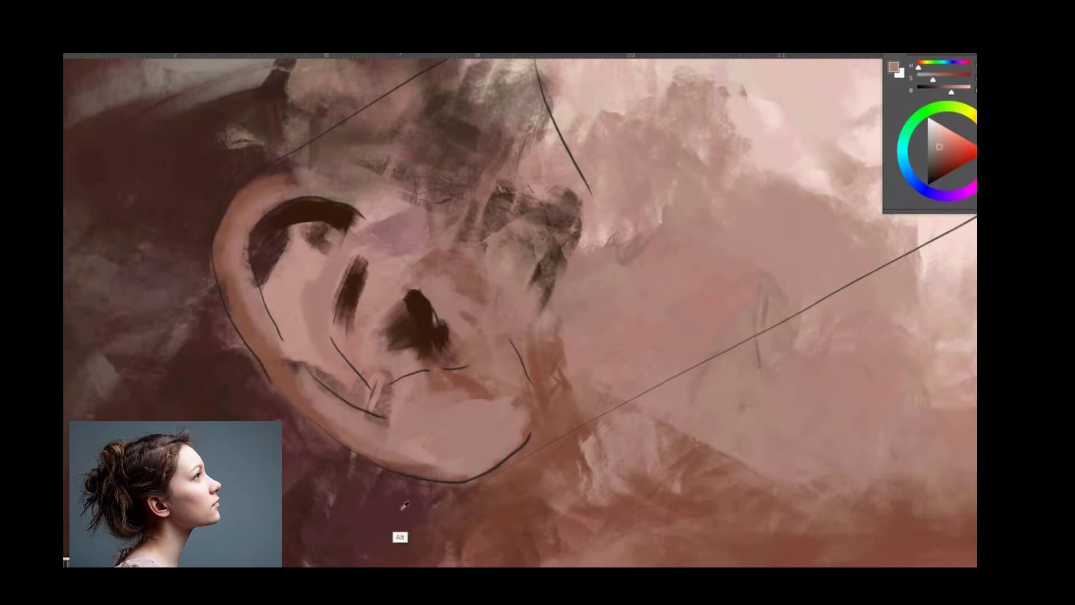
# - Shade the inner ear, its lower bowl and the area below it with darker mauve
pyautogui.keyDown('alt'); pyautogui.click(404, 506); pyautogui.keyUp('alt')
pyautogui.moveTo(414, 305); pyautogui.dragTo(380, 370)
pyautogui.moveTo(280, 261)
pyautogui.mouseDown()
pyautogui.moveTo(303, 380)
pyautogui.moveTo(401, 422)
pyautogui.mouseUp()
pyautogui.moveTo(504, 375); pyautogui.dragTo(479, 443)
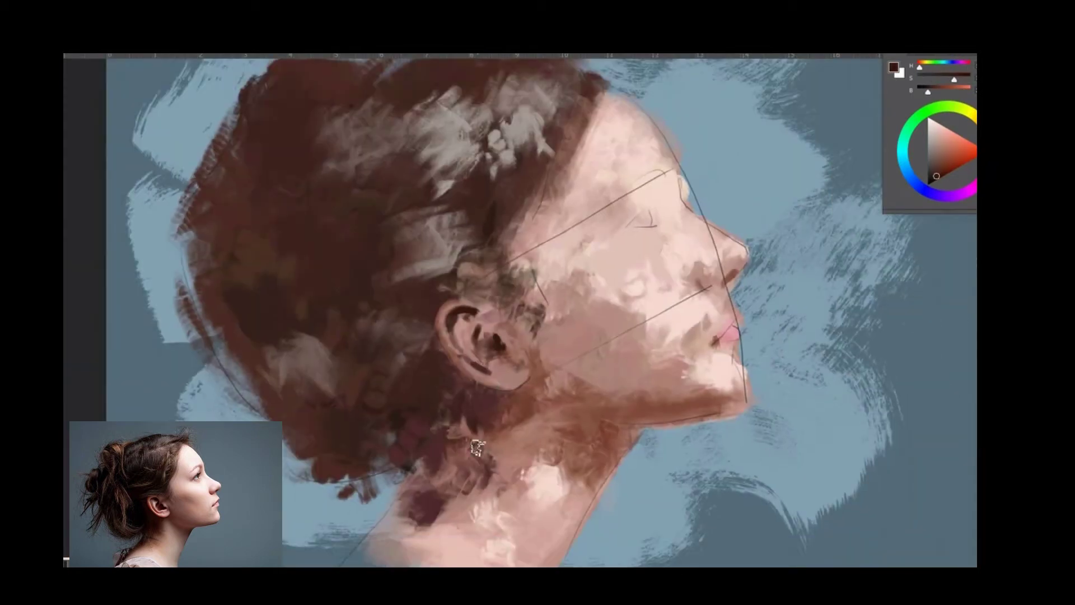
# - Darken the neck behind and below the ear and along its right edge with brown strokes
pyautogui.moveTo(476, 447); pyautogui.dragTo(403, 504)
pyautogui.moveTo(526, 370)
pyautogui.mouseDown()
pyautogui.moveTo(465, 414)
pyautogui.moveTo(381, 538)
pyautogui.mouseUp()
pyautogui.moveTo(437, 431); pyautogui.dragTo(395, 343)
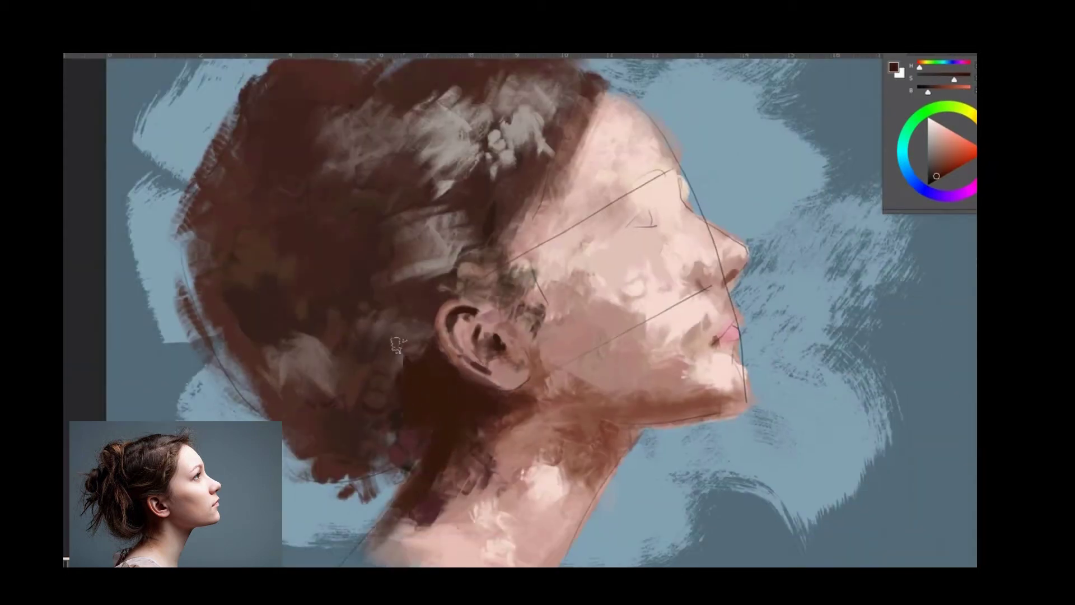
pyautogui.keyDown('alt'); pyautogui.click(602, 448); pyautogui.keyUp('alt')
pyautogui.moveTo(495, 468)
pyautogui.mouseDown()
pyautogui.moveTo(448, 515)
pyautogui.moveTo(442, 537)
pyautogui.mouseUp()
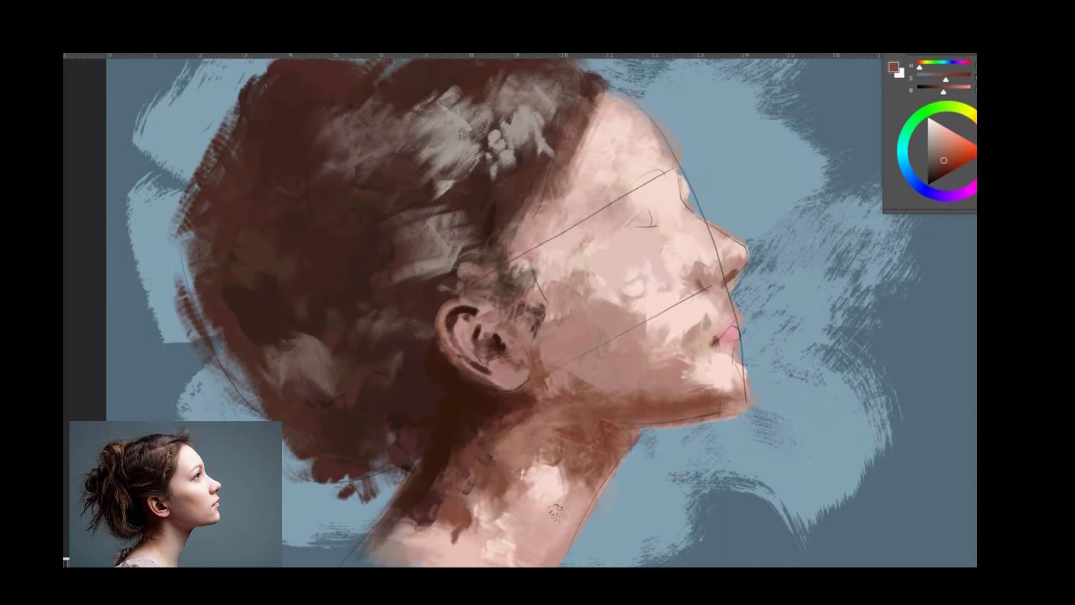
pyautogui.moveTo(555, 511); pyautogui.dragTo(600, 465)
# - Blend darker shading over the cheek and jaw, then add light pink to the forehead, nose bridge and lips
pyautogui.keyDown('alt'); pyautogui.click(576, 336); pyautogui.keyUp('alt')
pyautogui.moveTo(593, 314)
pyautogui.mouseDown()
pyautogui.moveTo(538, 369)
pyautogui.moveTo(555, 403)
pyautogui.mouseUp()
pyautogui.keyDown('alt'); pyautogui.click(560, 521); pyautogui.keyUp('alt')
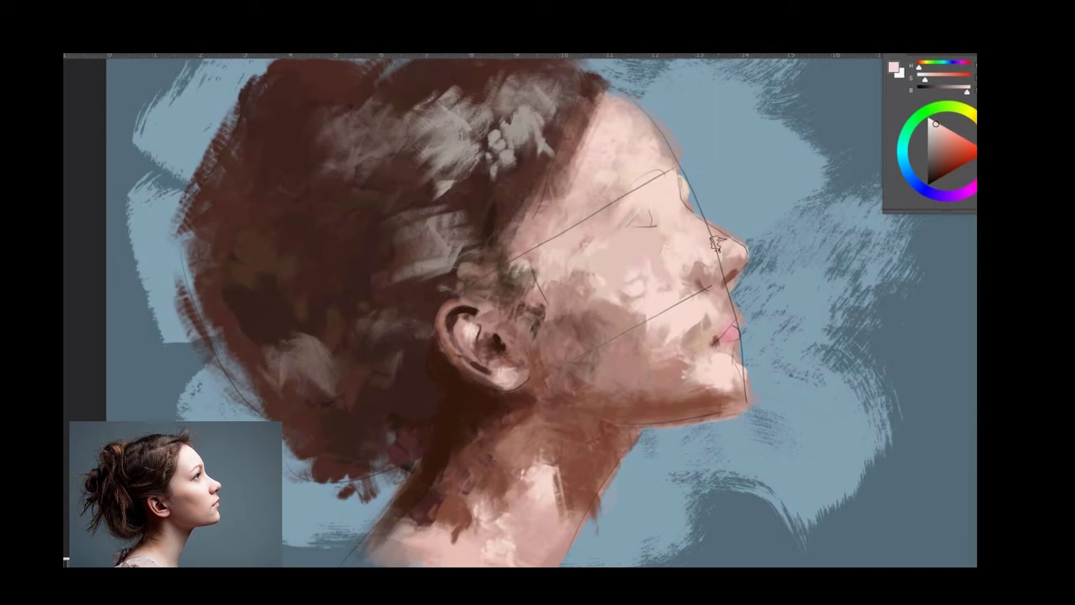
pyautogui.moveTo(723, 246); pyautogui.dragTo(689, 218)
pyautogui.moveTo(728, 314); pyautogui.dragTo(689, 352)
pyautogui.moveTo(667, 151); pyautogui.dragTo(605, 128)
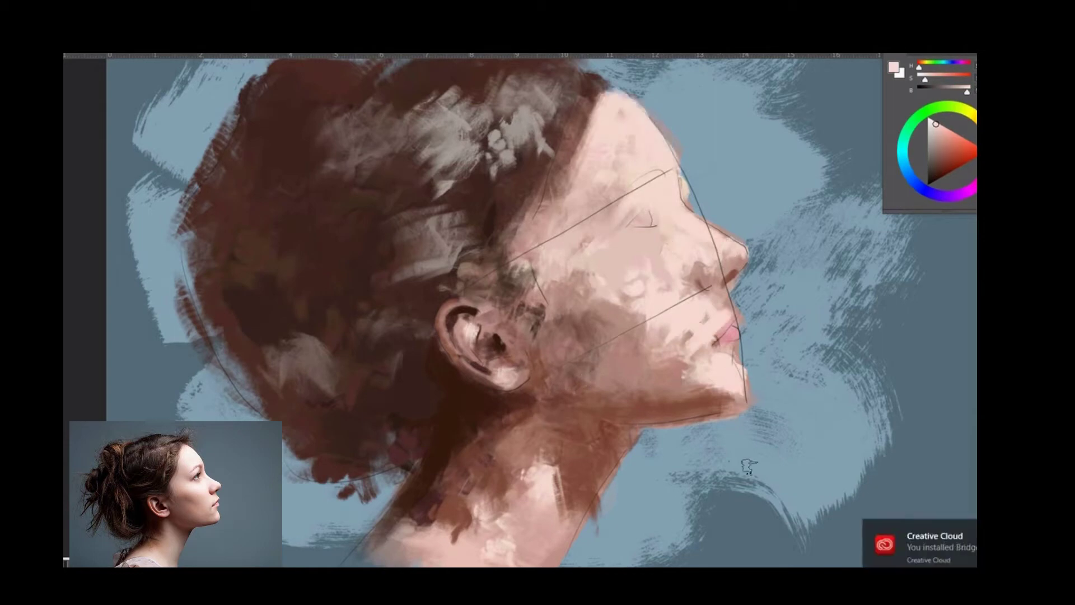
# - Darken the chin and jawline with small strokes
pyautogui.keyDown('alt'); pyautogui.scroll(2, 781, 409); pyautogui.keyUp('alt')
pyautogui.keyDown('alt'); pyautogui.scroll(2, 781, 409); pyautogui.keyUp('alt')
pyautogui.moveTo(705, 257); pyautogui.dragTo(711, 316)
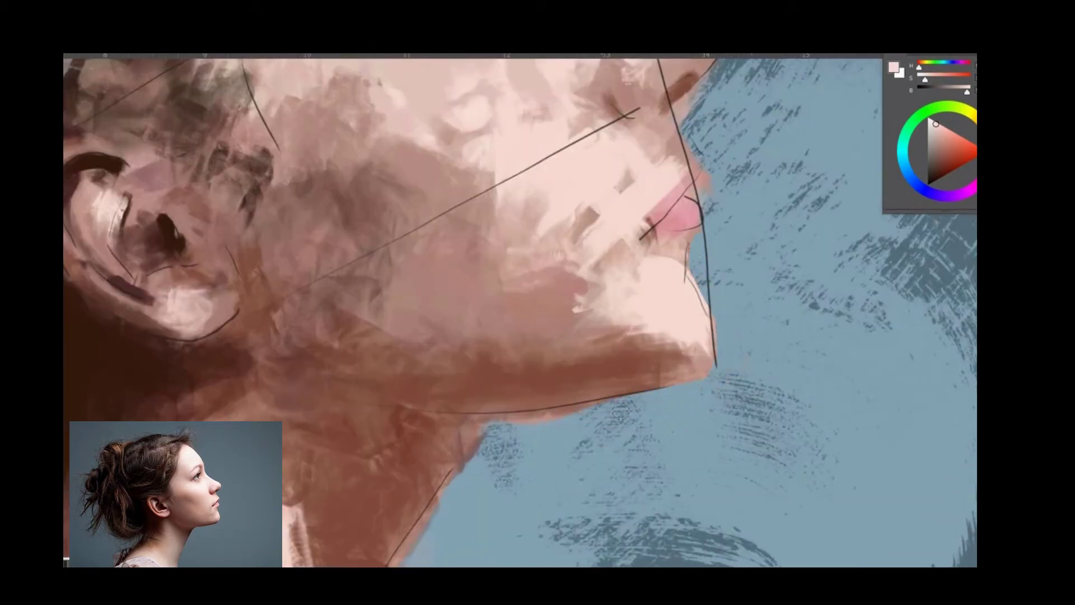
pyautogui.moveTo(698, 392); pyautogui.dragTo(515, 417)
pyautogui.scroll(5, 740, 188)
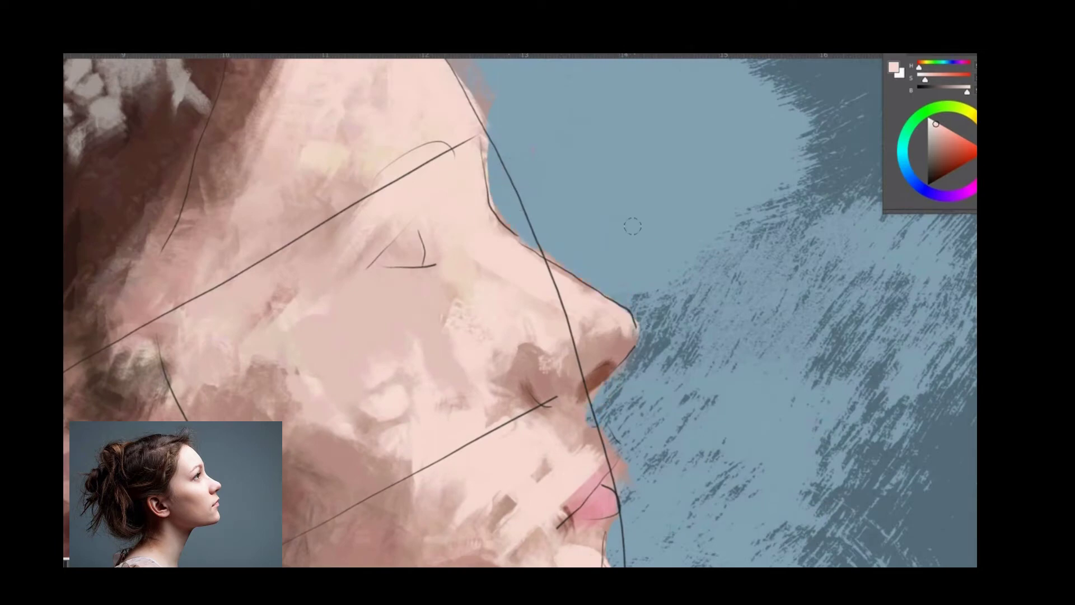
pyautogui.scroll(5, 632, 227)
pyautogui.hscroll(-3, 632, 226)
pyautogui.hotkey('ctrl', '0')
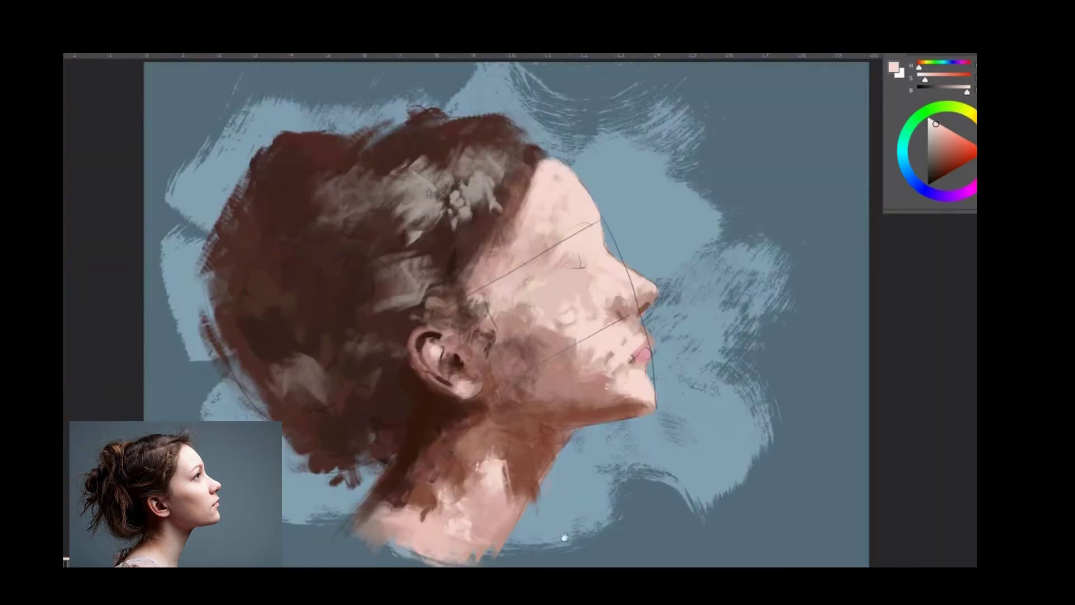
# - Paint the lower neck and shoulder in a sampled brown, then sample various skin and brown tones
pyautogui.keyDown('alt'); pyautogui.click(540, 475); pyautogui.keyUp('alt')
pyautogui.moveTo(330, 552); pyautogui.dragTo(448, 549)
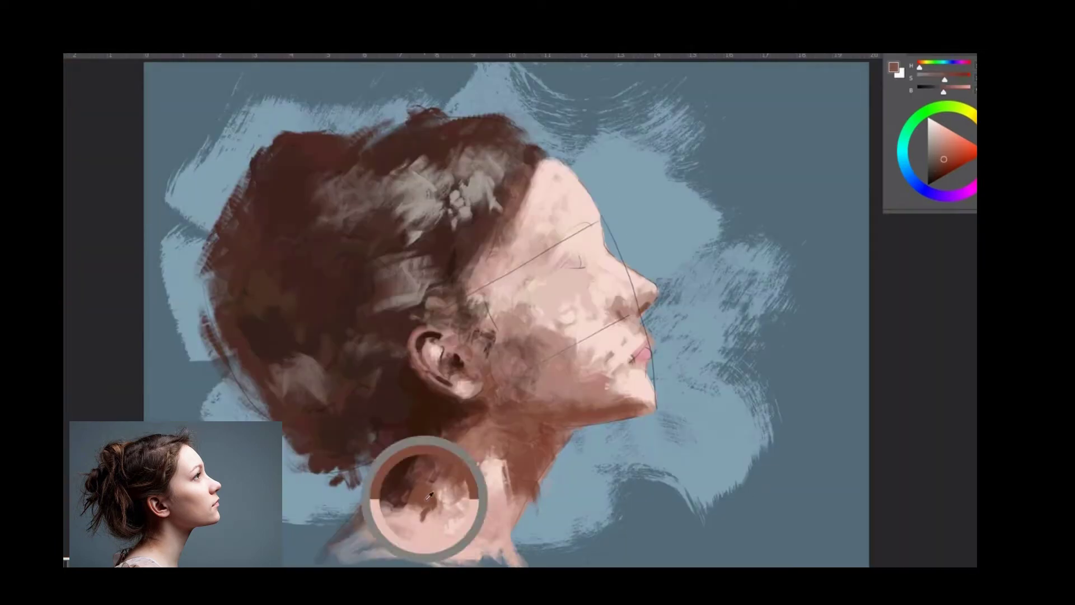
pyautogui.keyDown('alt'); pyautogui.click(476, 425); pyautogui.keyUp('alt')
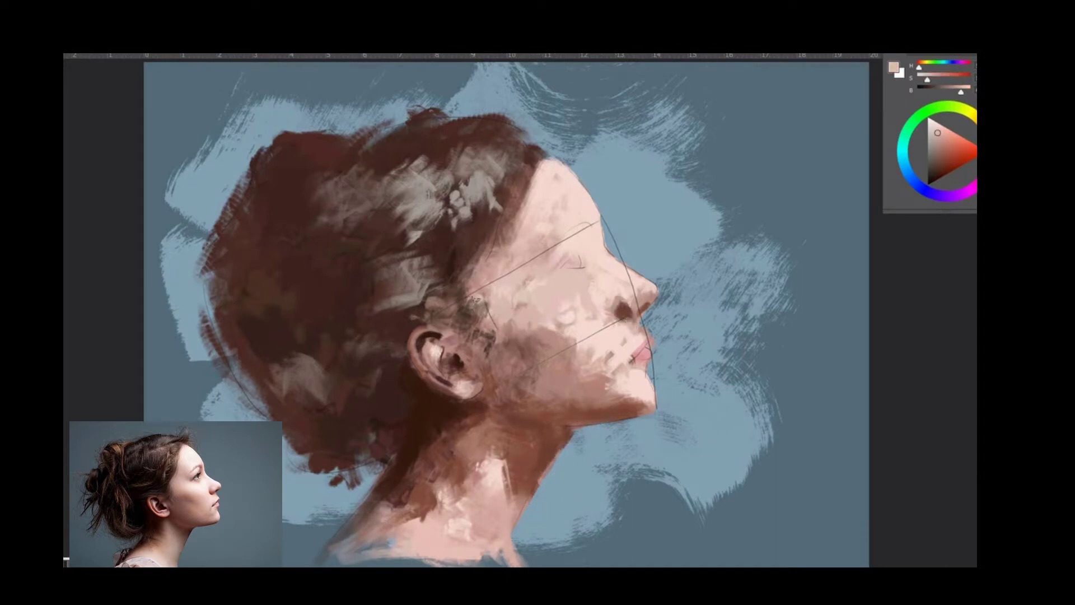
pyautogui.keyDown('alt'); pyautogui.click(564, 330); pyautogui.keyUp('alt')
pyautogui.keyDown('alt'); pyautogui.click(577, 318); pyautogui.keyUp('alt')
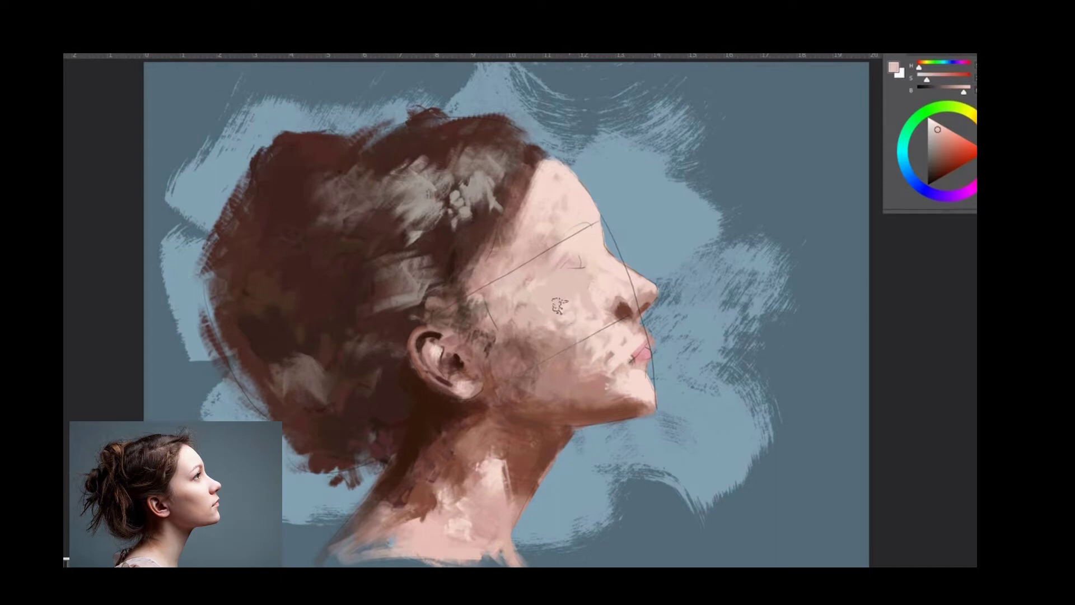
pyautogui.keyDown('alt'); pyautogui.click(578, 297); pyautogui.keyUp('alt')
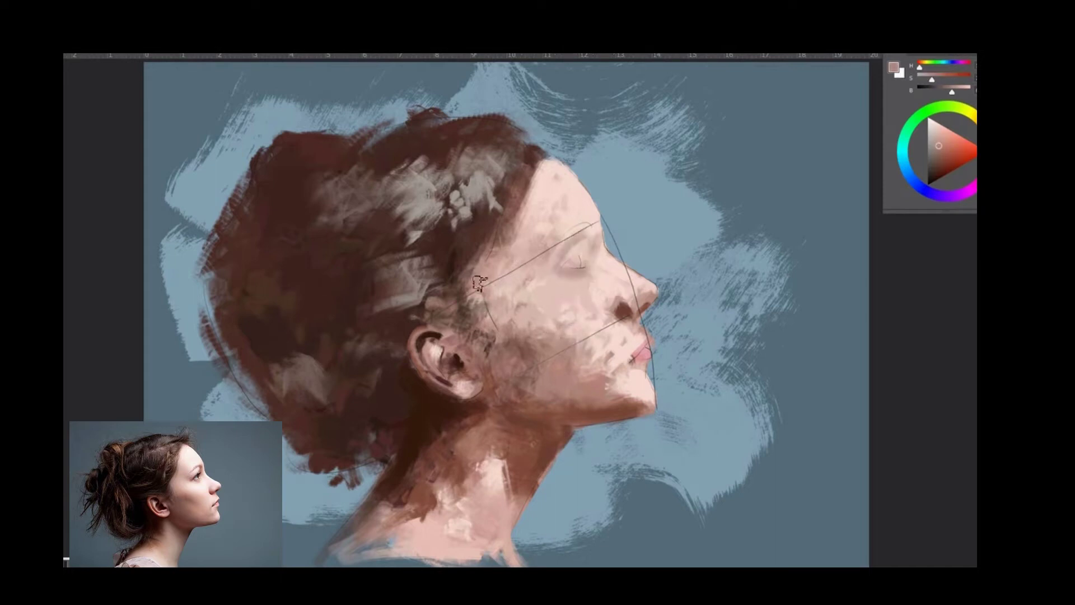
pyautogui.keyDown('alt'); pyautogui.click(521, 238); pyautogui.keyUp('alt')
pyautogui.keyDown('alt'); pyautogui.click(508, 229); pyautogui.keyUp('alt')
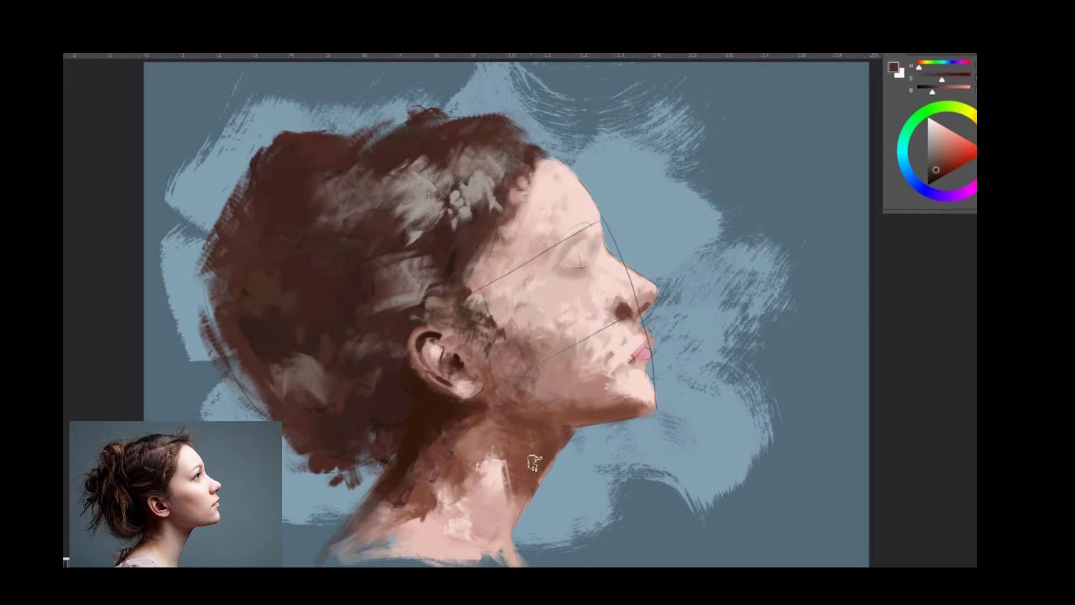
pyautogui.keyDown('alt'); pyautogui.click(454, 413); pyautogui.keyUp('alt')
# - Paint lighter greyish-brown highlights over the upper and lower hair
pyautogui.keyDown('alt'); pyautogui.click(415, 253); pyautogui.keyUp('alt')
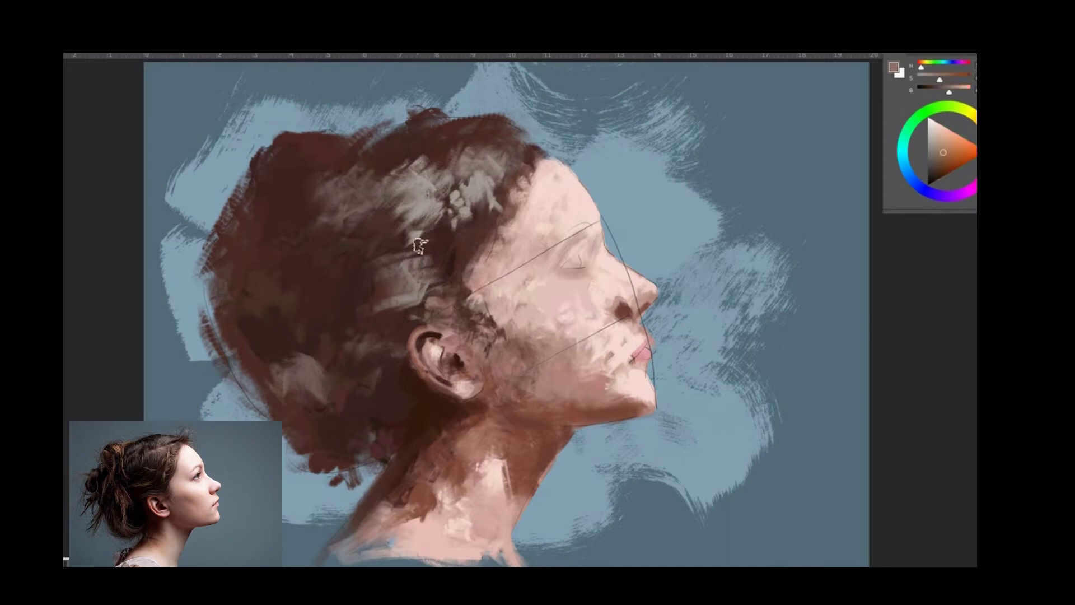
pyautogui.moveTo(289, 209); pyautogui.dragTo(314, 263)
pyautogui.moveTo(313, 347); pyautogui.dragTo(398, 461)
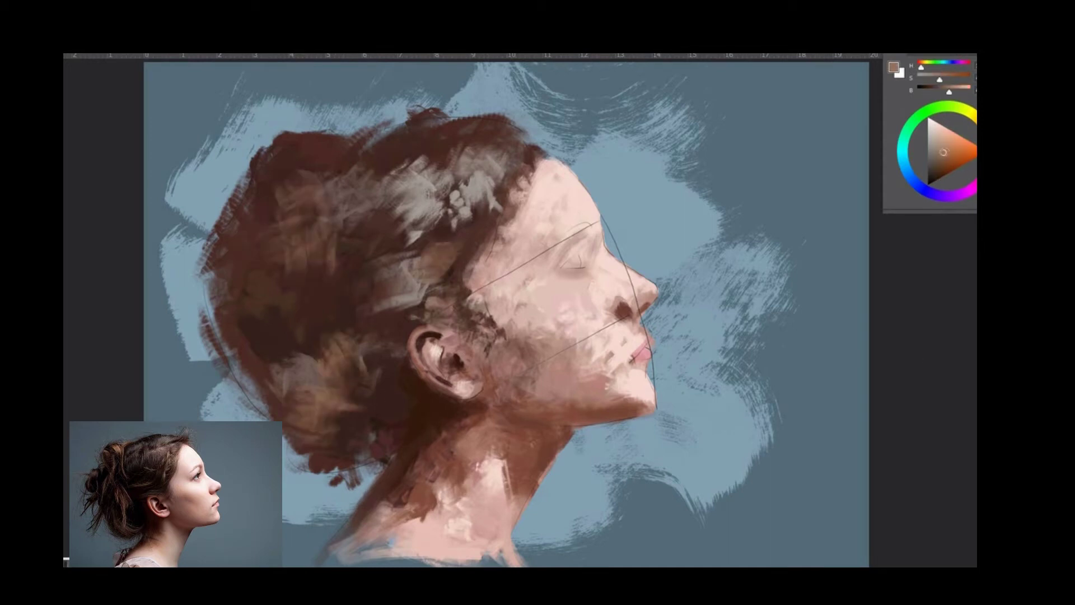
pyautogui.scroll(5, 553, 338)
# - Fill the eye shape with blue sampled from the background
pyautogui.keyDown('alt'); pyautogui.click(692, 173); pyautogui.keyUp('alt')
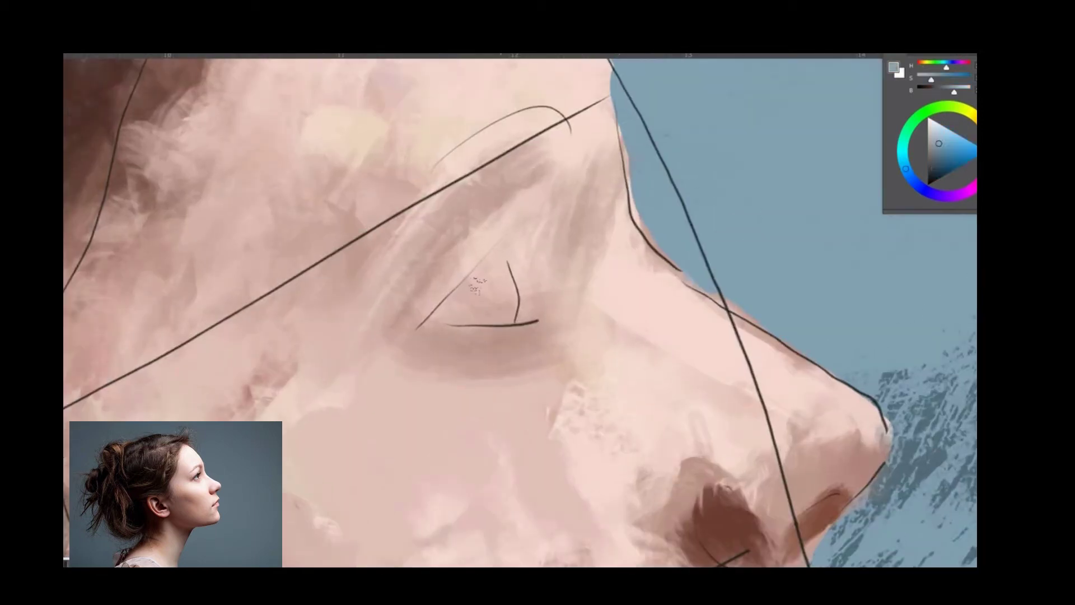
pyautogui.moveTo(476, 289)
pyautogui.mouseDown()
pyautogui.moveTo(484, 277)
pyautogui.moveTo(501, 307)
pyautogui.mouseUp()
pyautogui.moveTo(501, 307)
pyautogui.mouseDown()
pyautogui.moveTo(455, 305)
pyautogui.moveTo(473, 294)
pyautogui.moveTo(525, 330)
pyautogui.mouseUp()
# - Paint a brown eyebrow arc and shade below the brow and under the eye
pyautogui.keyDown('alt'); pyautogui.click(722, 512); pyautogui.keyUp('alt')
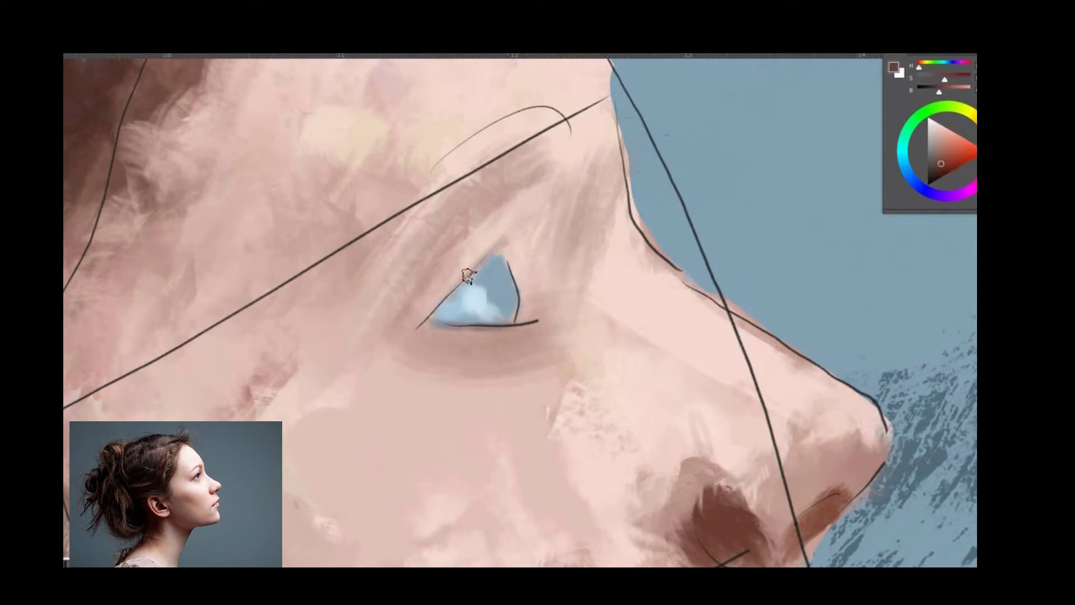
pyautogui.moveTo(569, 127); pyautogui.dragTo(463, 149)
pyautogui.moveTo(566, 168)
pyautogui.mouseDown()
pyautogui.moveTo(574, 147)
pyautogui.moveTo(521, 255)
pyautogui.mouseUp()
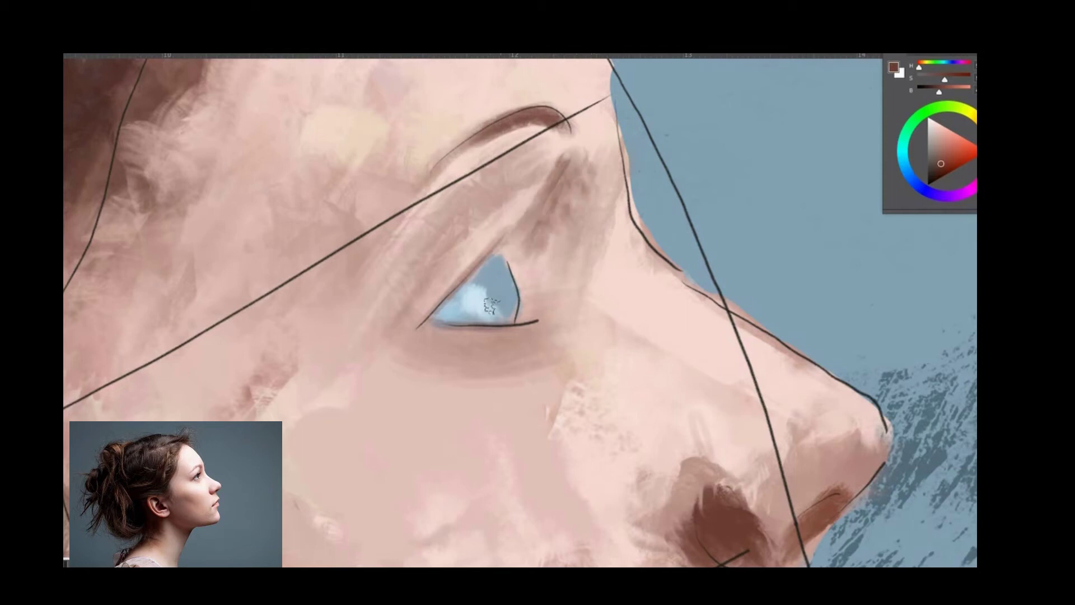
pyautogui.moveTo(443, 294)
pyautogui.mouseDown()
pyautogui.moveTo(386, 336)
pyautogui.moveTo(526, 342)
pyautogui.mouseUp()
# - Shade the iris with dark blue and blend a skin-pink stroke on the upper cheek
pyautogui.keyDown('alt'); pyautogui.click(844, 179); pyautogui.keyUp('alt')
pyautogui.moveTo(507, 264)
pyautogui.mouseDown()
pyautogui.moveTo(513, 302)
pyautogui.moveTo(451, 313)
pyautogui.mouseUp()
pyautogui.keyDown('alt'); pyautogui.click(630, 296); pyautogui.keyUp('alt')
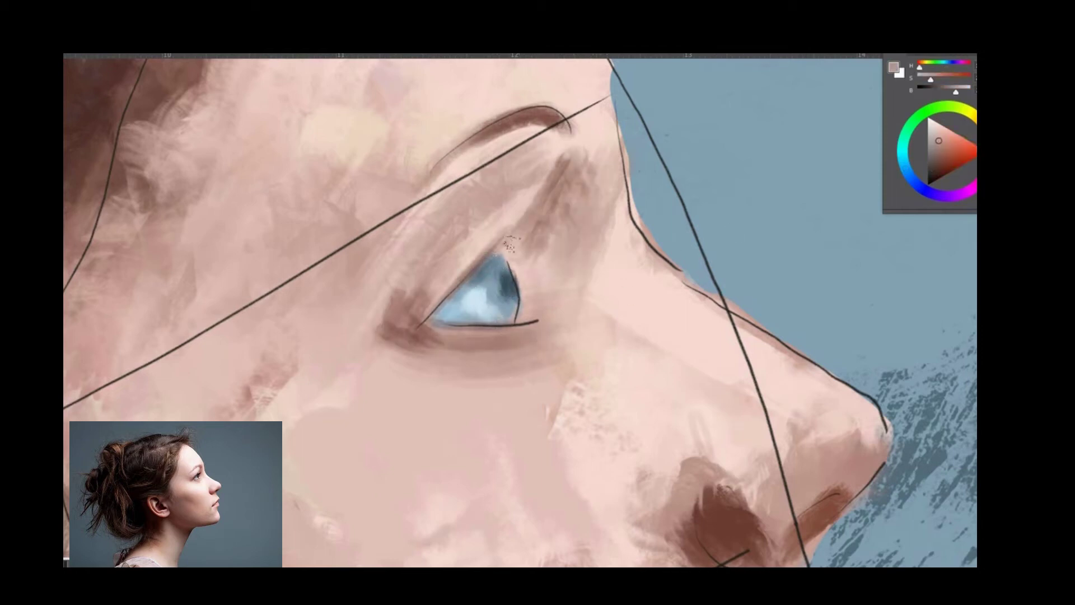
pyautogui.moveTo(412, 169); pyautogui.dragTo(336, 224)
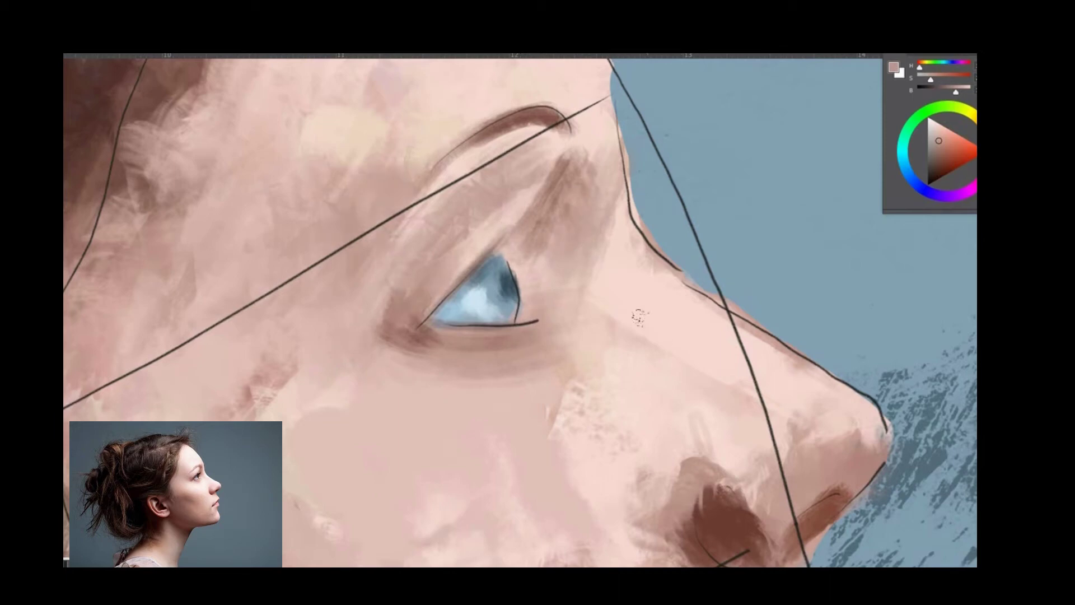
pyautogui.hotkey('ctrl', '0')
# - Add darker mauve shading at the temple and on the neck below the jaw
pyautogui.press('F6')
pyautogui.press('F7')
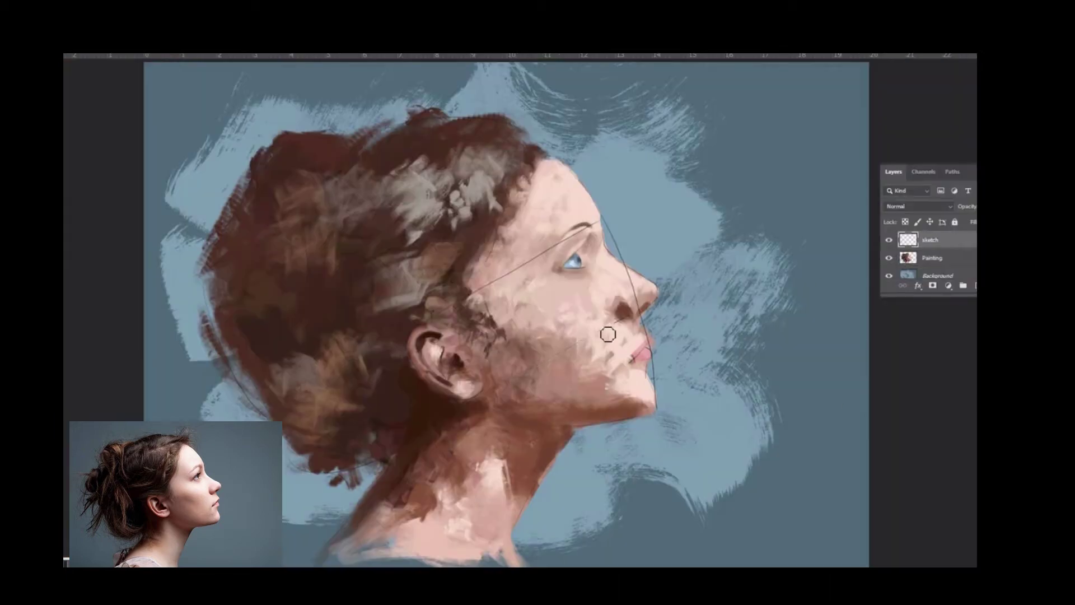
pyautogui.press('F7')
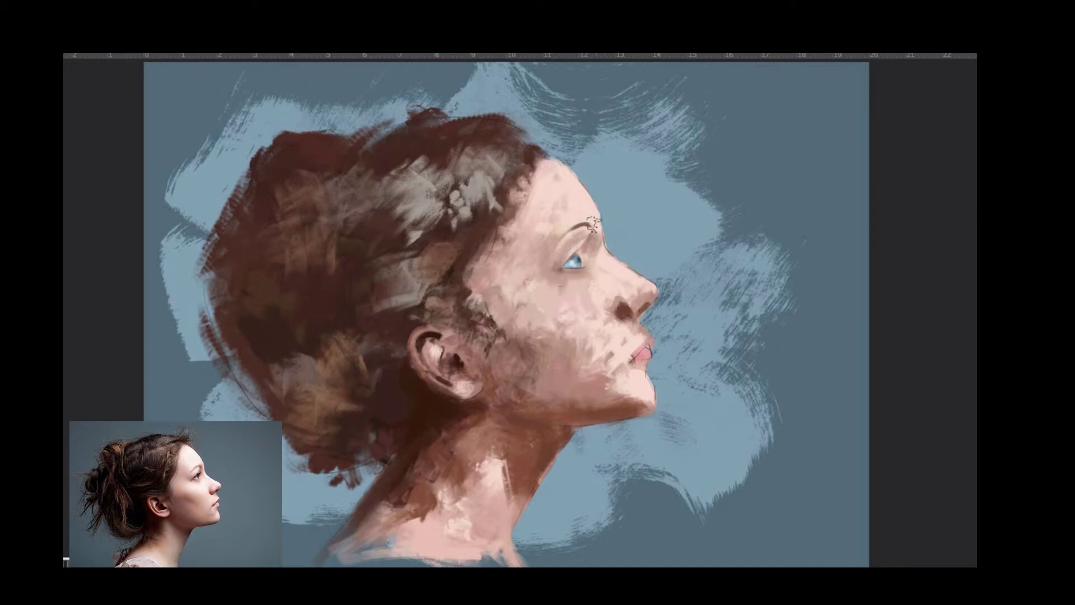
pyautogui.press('F6')
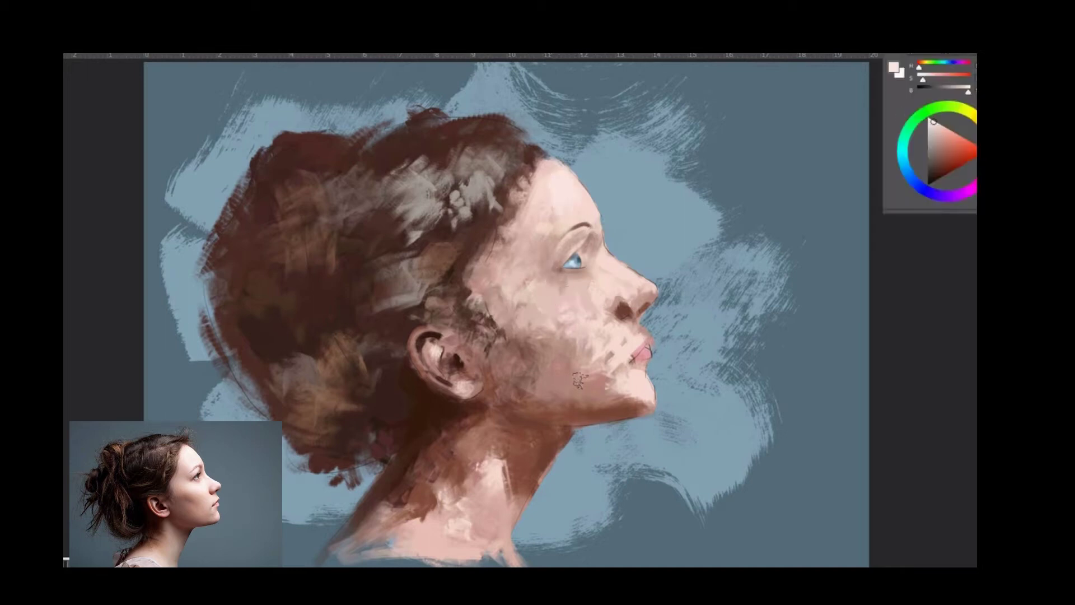
pyautogui.keyDown('alt'); pyautogui.click(588, 387); pyautogui.keyUp('alt')
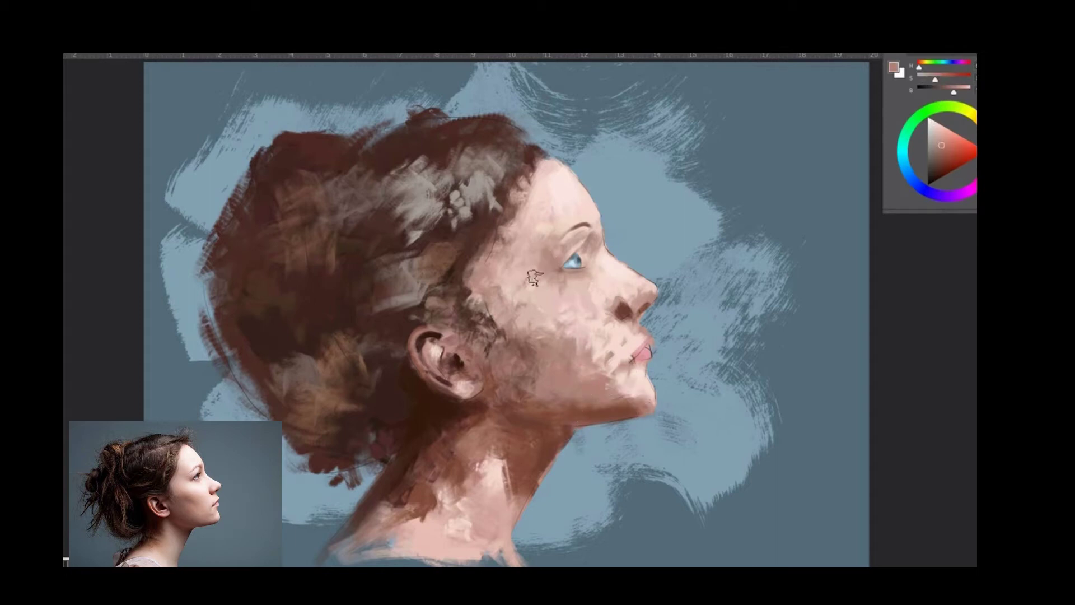
pyautogui.moveTo(534, 276); pyautogui.dragTo(495, 227)
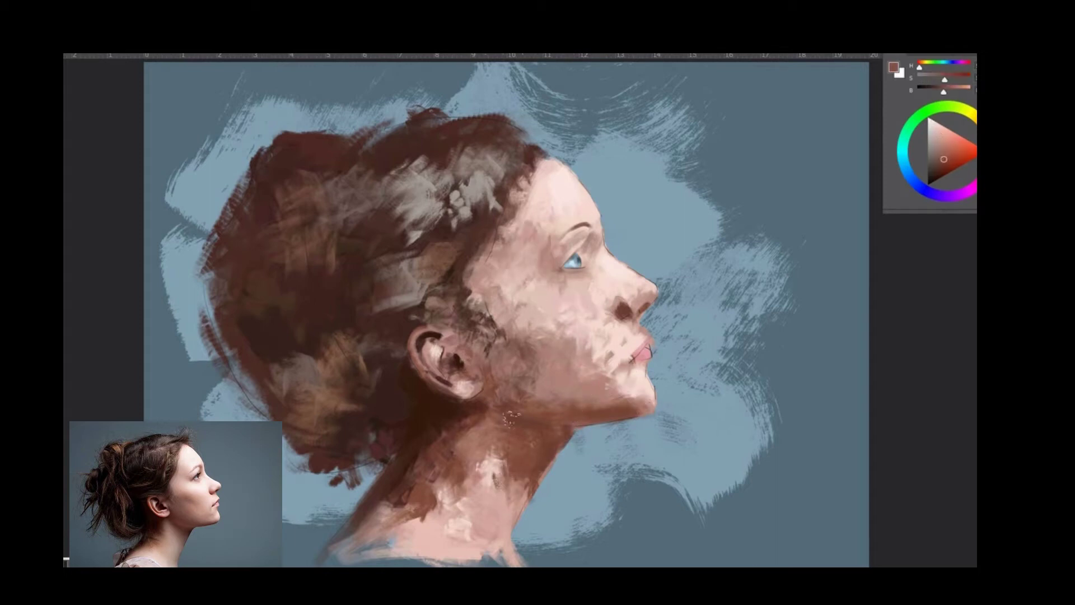
pyautogui.moveTo(492, 514); pyautogui.dragTo(526, 432)
pyautogui.keyDown('alt'); pyautogui.click(539, 392); pyautogui.keyUp('alt')
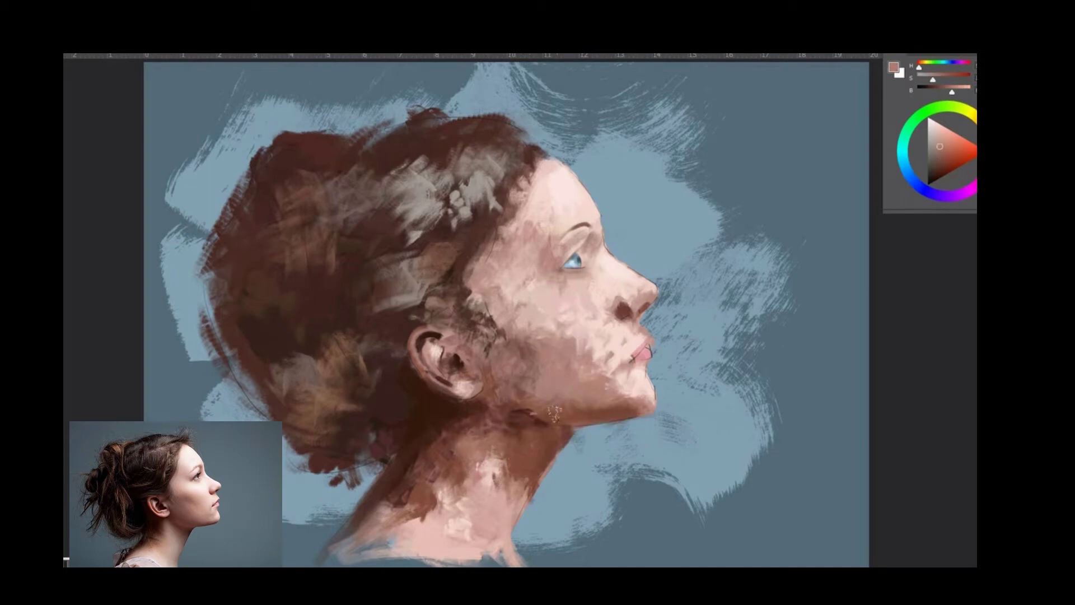
# - Paint dark red along the upper lip, the mouth corner and inside the lower lip
pyautogui.moveTo(643, 355); pyautogui.dragTo(716, 319)
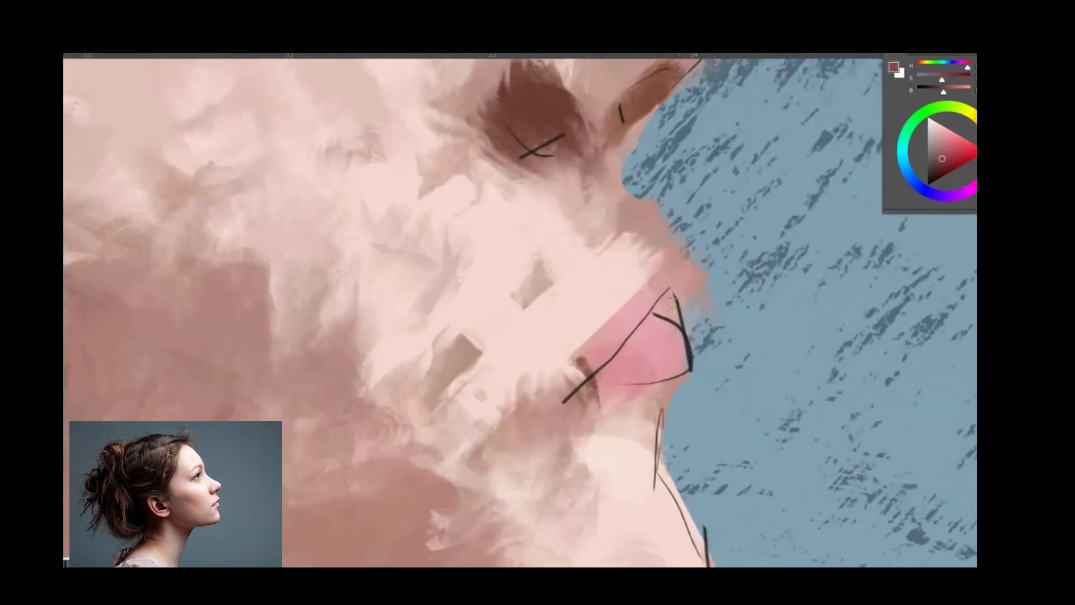
pyautogui.moveTo(566, 395); pyautogui.dragTo(672, 290)
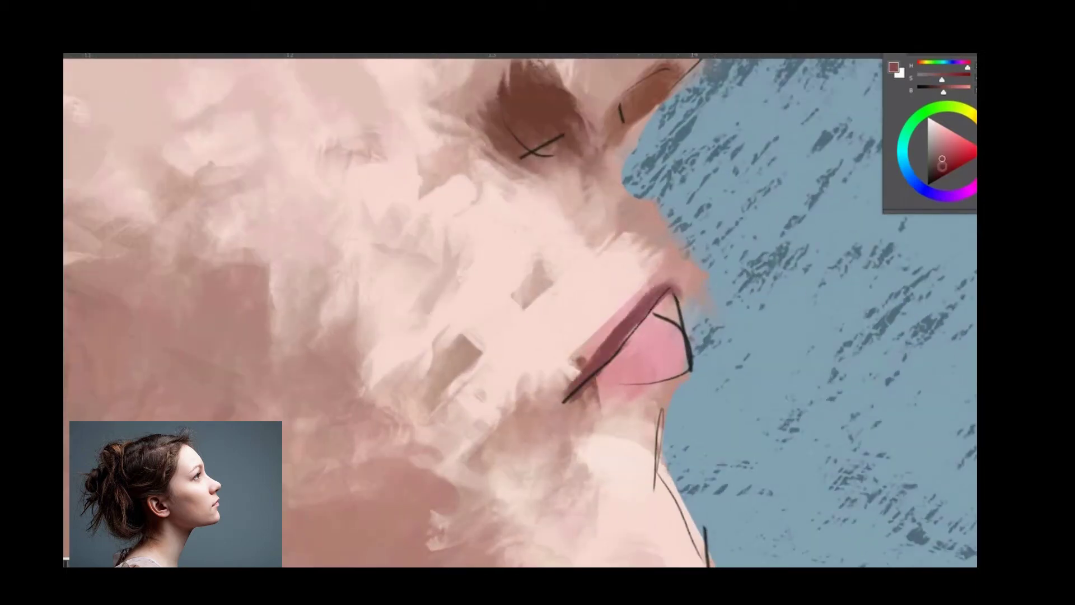
pyautogui.keyDown('alt'); pyautogui.click(571, 389); pyautogui.keyUp('alt')
pyautogui.moveTo(585, 378)
pyautogui.mouseDown()
pyautogui.moveTo(565, 400)
pyautogui.moveTo(627, 361)
pyautogui.mouseUp()
pyautogui.keyDown('alt'); pyautogui.click(619, 343); pyautogui.keyUp('alt')
pyautogui.moveTo(653, 324)
pyautogui.mouseDown()
pyautogui.moveTo(644, 361)
pyautogui.moveTo(668, 332)
pyautogui.mouseUp()
# - Darken the upper lip with mauve, then lighten it with light pink strokes
pyautogui.keyDown('alt'); pyautogui.click(671, 341); pyautogui.keyUp('alt')
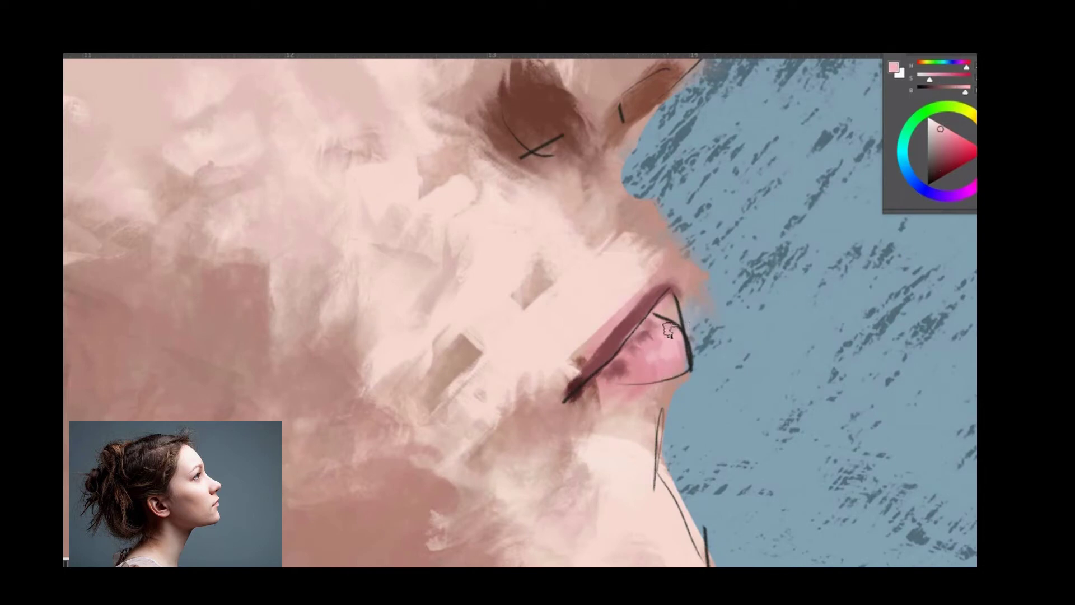
pyautogui.keyDown('alt'); pyautogui.click(626, 368); pyautogui.keyUp('alt')
pyautogui.moveTo(616, 364); pyautogui.dragTo(648, 329)
pyautogui.keyDown('alt'); pyautogui.click(665, 353); pyautogui.keyUp('alt')
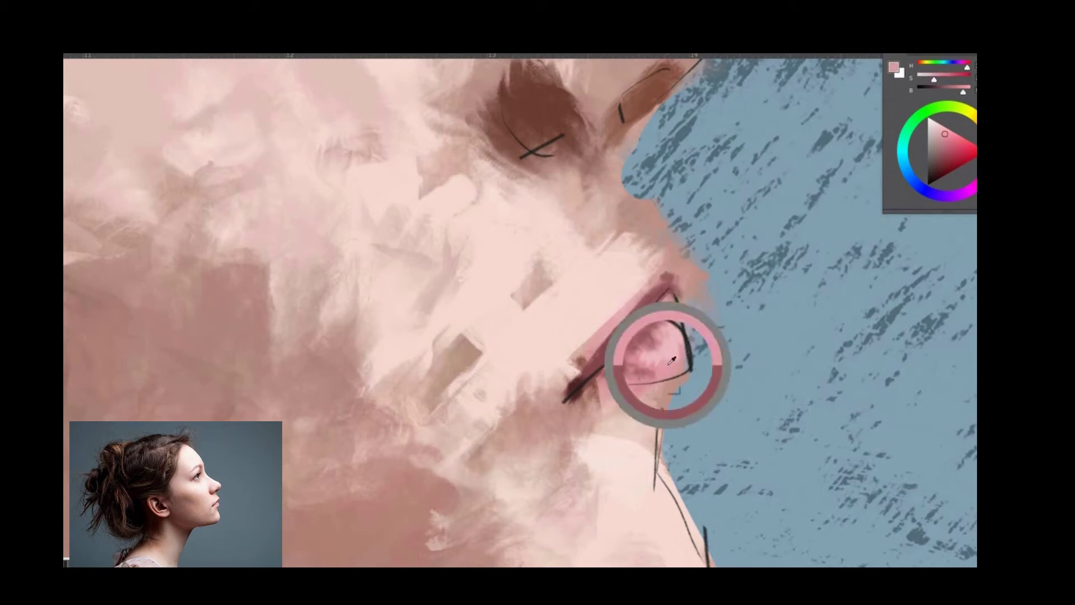
pyautogui.keyDown('alt'); pyautogui.click(681, 344); pyautogui.keyUp('alt')
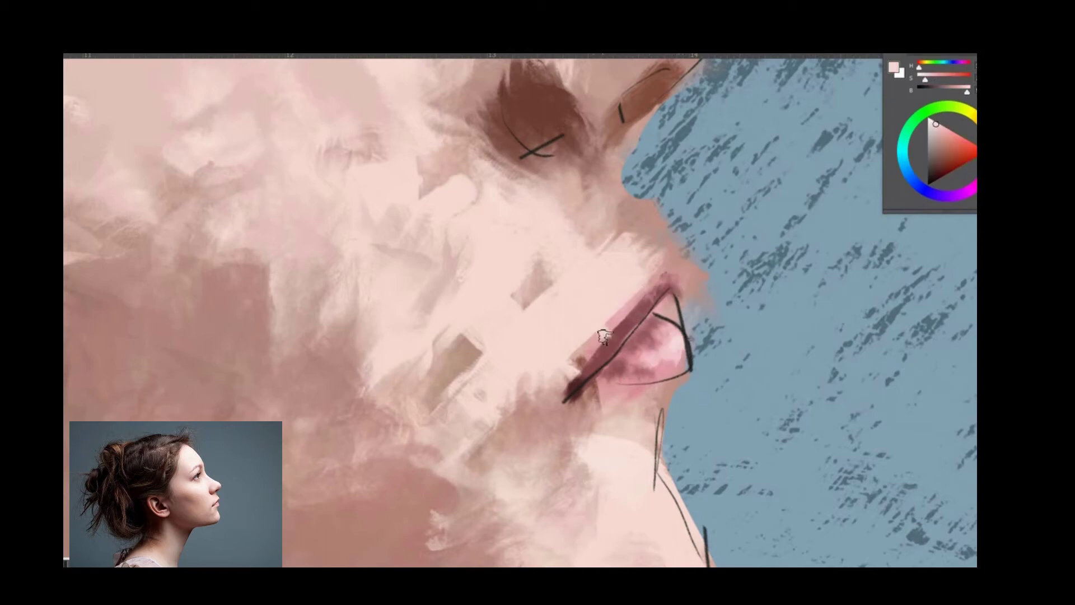
pyautogui.moveTo(582, 359)
pyautogui.mouseDown()
pyautogui.moveTo(600, 331)
pyautogui.moveTo(646, 336)
pyautogui.mouseUp()
# - Lighten the nose bridge, reshape the nose tip and brush the chin lighter
pyautogui.moveTo(622, 235)
pyautogui.mouseDown()
pyautogui.moveTo(638, 168)
pyautogui.moveTo(684, 263)
pyautogui.moveTo(662, 154)
pyautogui.mouseUp()
pyautogui.moveTo(622, 398); pyautogui.dragTo(633, 426)
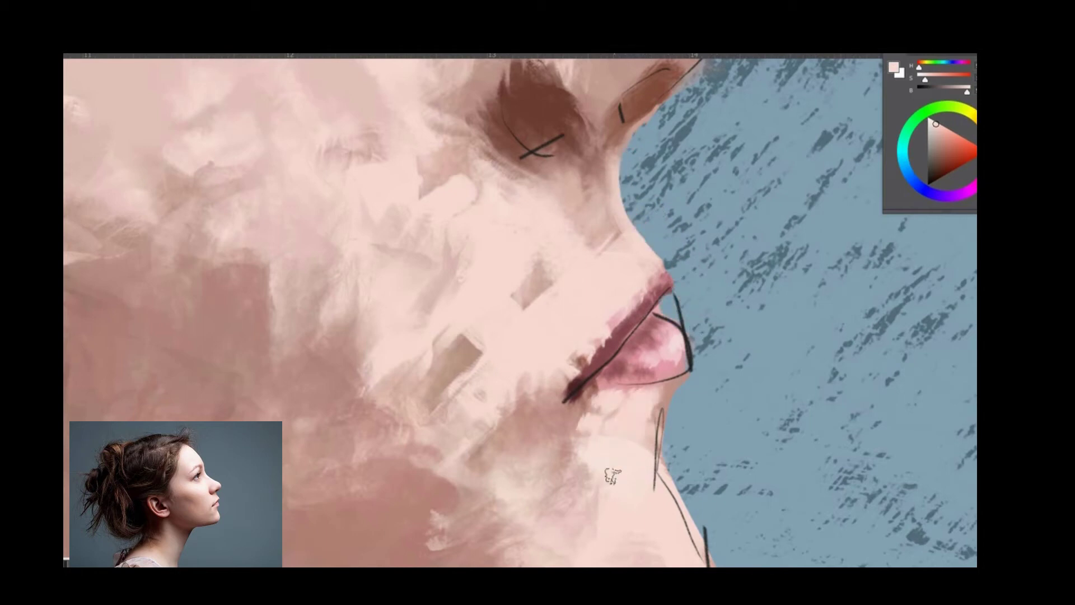
pyautogui.keyDown('ctrl'); pyautogui.click(615, 467); pyautogui.keyUp('ctrl')
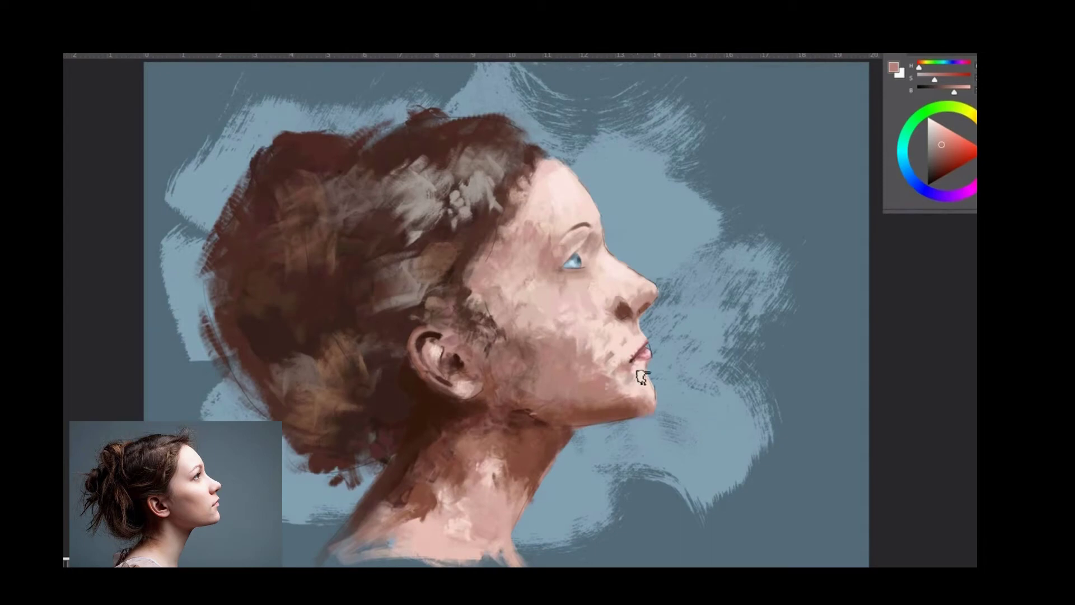
pyautogui.keyDown('ctrl'); pyautogui.click(642, 375); pyautogui.keyUp('ctrl')
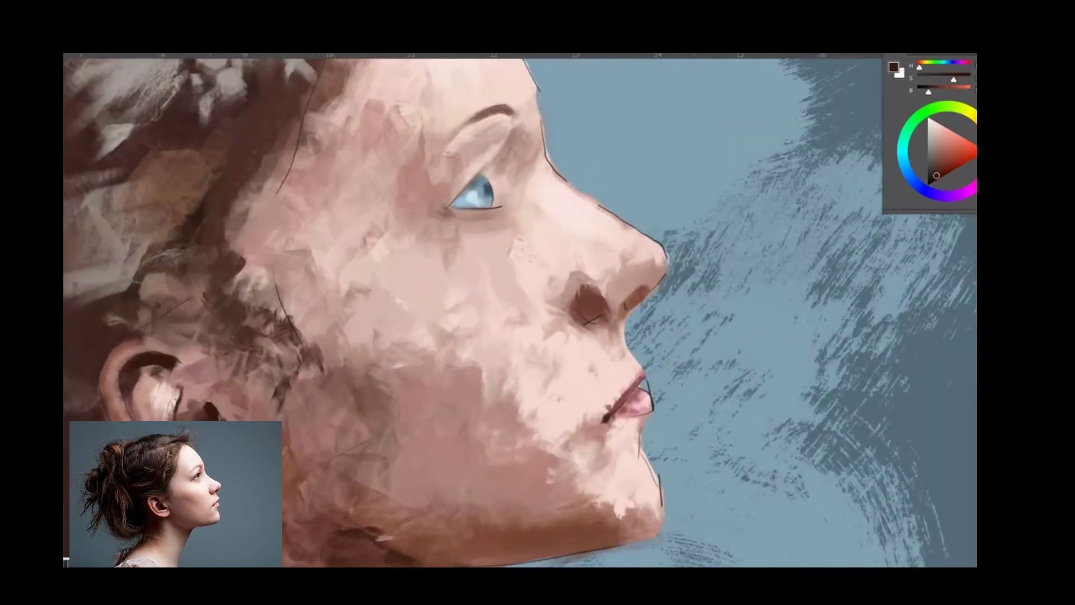
# - Darken and refine the nostril opening using sampled skin and maroon tones
pyautogui.moveTo(625, 306); pyautogui.dragTo(645, 295)
pyautogui.keyDown('ctrl'); pyautogui.click(660, 300); pyautogui.keyUp('ctrl')
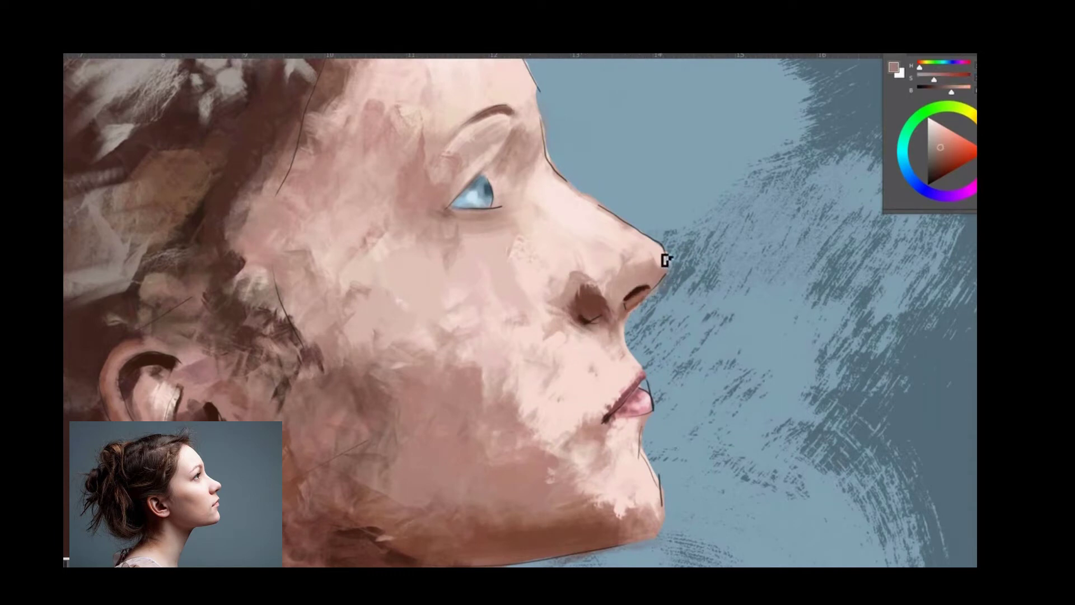
pyautogui.keyDown('ctrl'); pyautogui.click(665, 287); pyautogui.keyUp('ctrl')
pyautogui.moveTo(593, 325)
pyautogui.mouseDown()
pyautogui.moveTo(593, 289)
pyautogui.moveTo(588, 306)
pyautogui.mouseUp()
pyautogui.keyDown('ctrl'); pyautogui.click(653, 269); pyautogui.keyUp('ctrl')
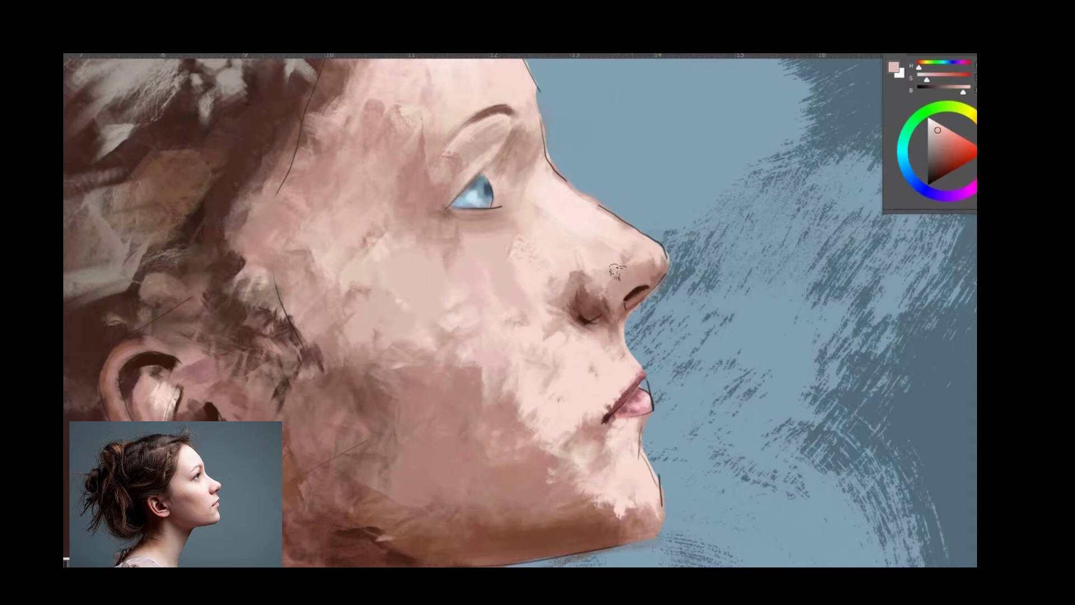
pyautogui.keyDown('ctrl'); pyautogui.click(591, 274); pyautogui.keyUp('ctrl')
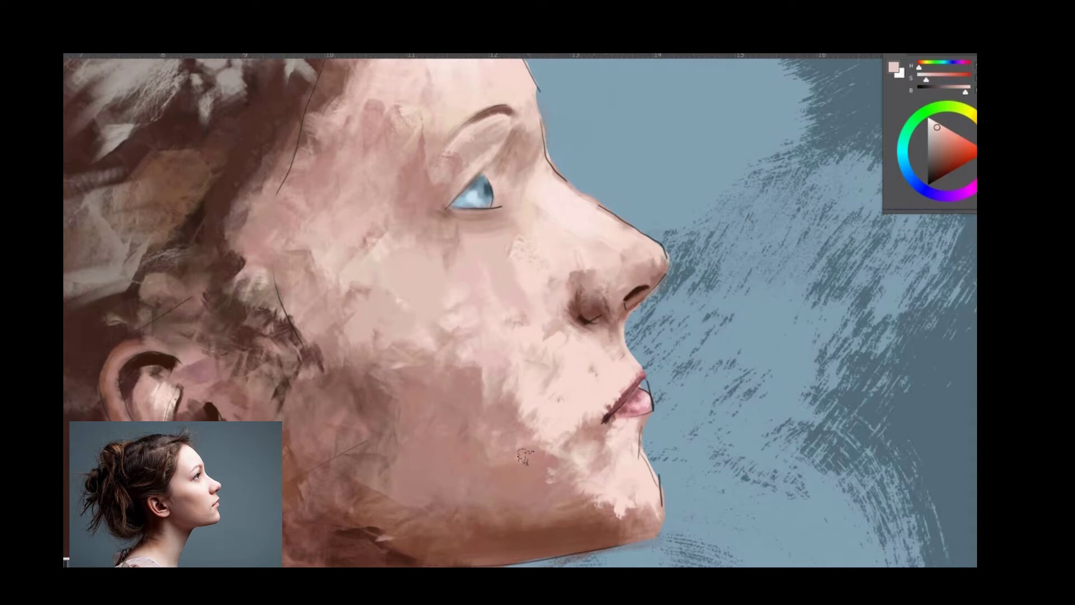
pyautogui.moveTo(633, 312); pyautogui.dragTo(648, 322)
pyautogui.keyDown('ctrl'); pyautogui.click(638, 292); pyautogui.keyUp('ctrl')
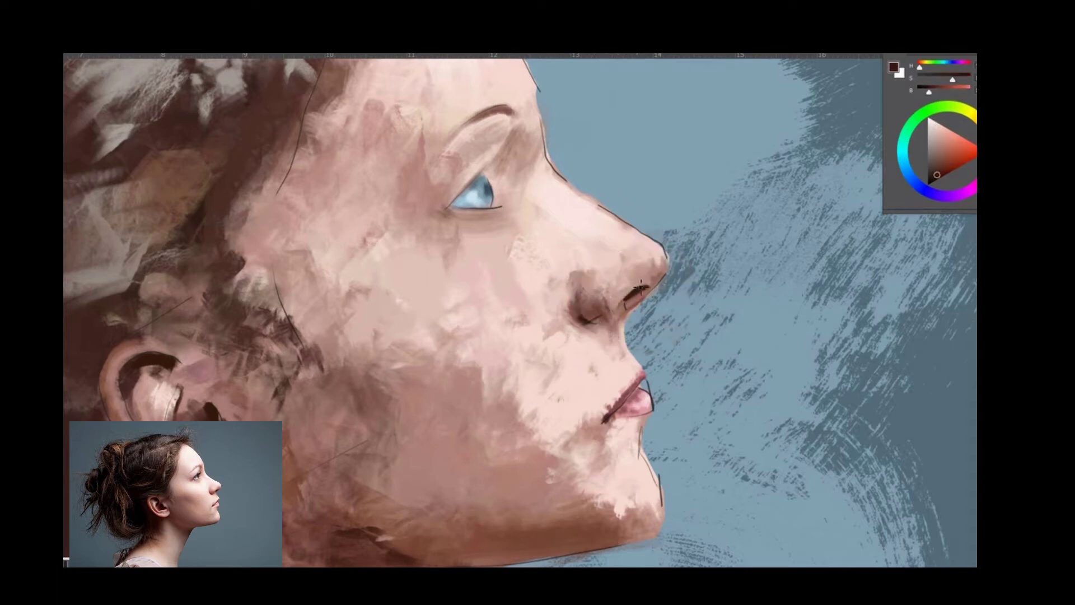
pyautogui.keyDown('ctrl'); pyautogui.click(597, 305); pyautogui.keyUp('ctrl')
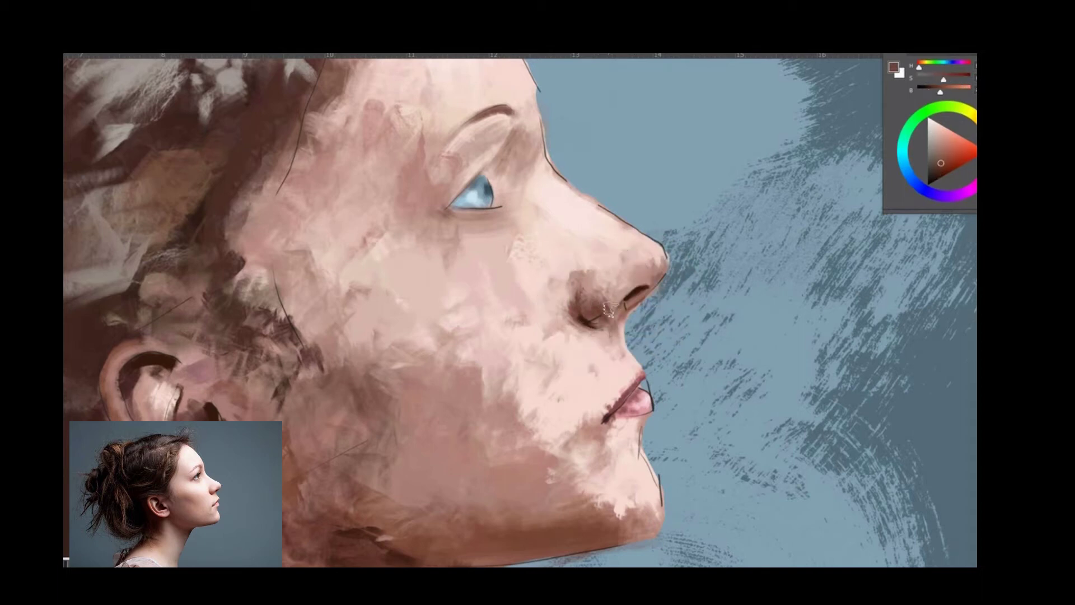
# - Paint light pink from the nose bridge over the upper eyelid
pyautogui.keyDown('ctrl'); pyautogui.click(613, 289); pyautogui.keyUp('ctrl')
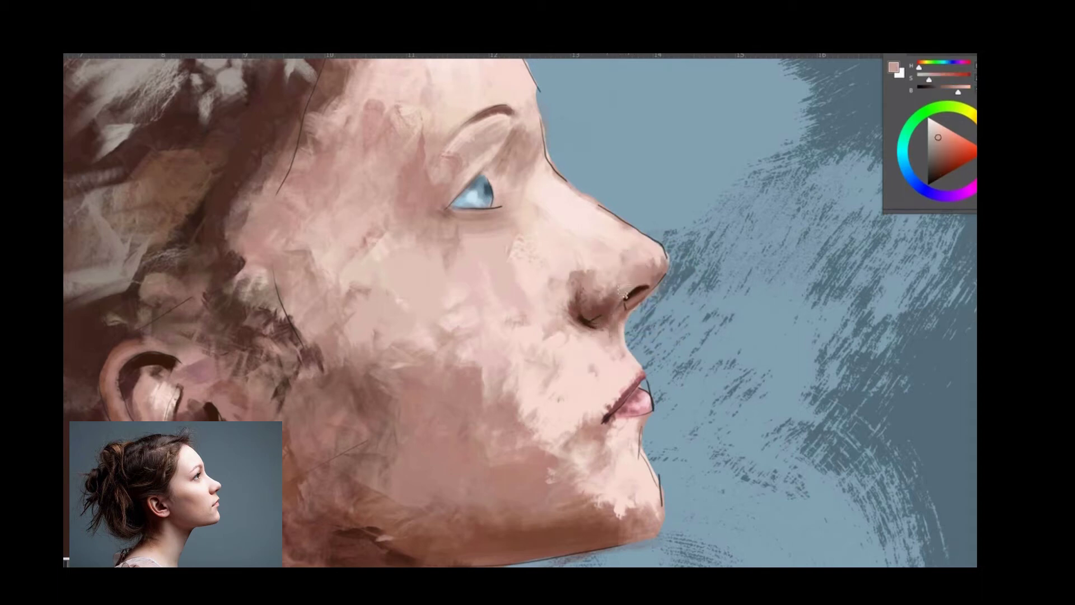
pyautogui.keyDown('ctrl'); pyautogui.click(586, 221); pyautogui.keyUp('ctrl')
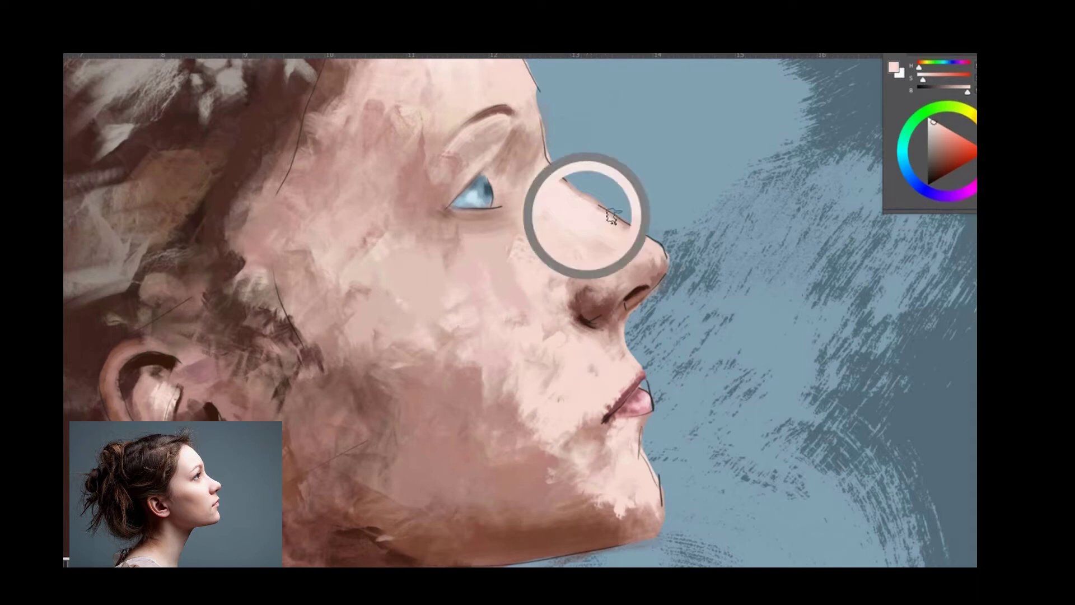
pyautogui.moveTo(504, 132); pyautogui.dragTo(464, 147)
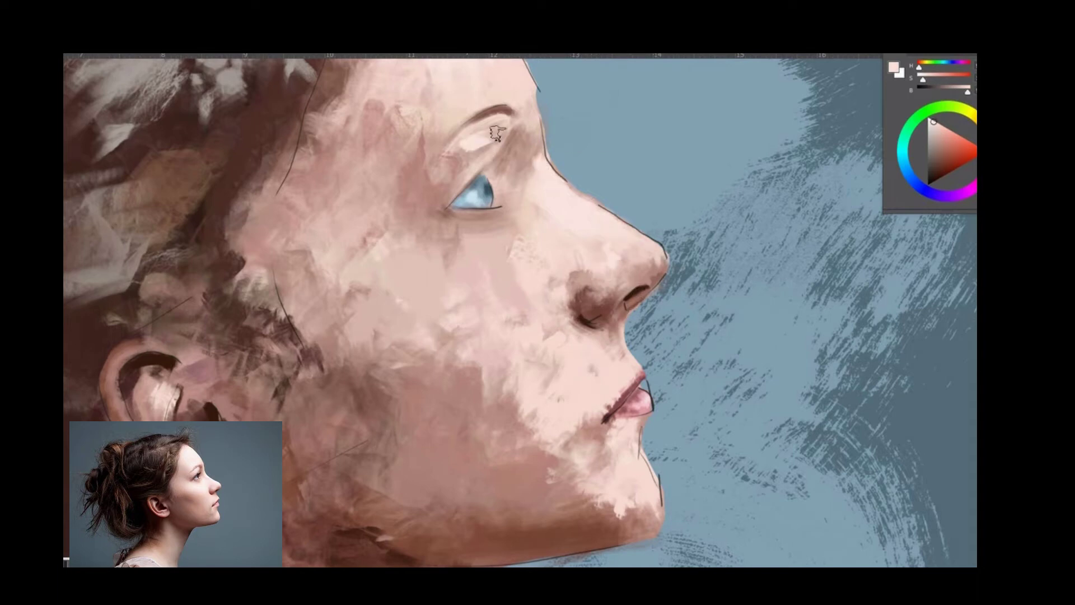
pyautogui.keyDown('ctrl'); pyautogui.click(639, 296); pyautogui.keyUp('ctrl')
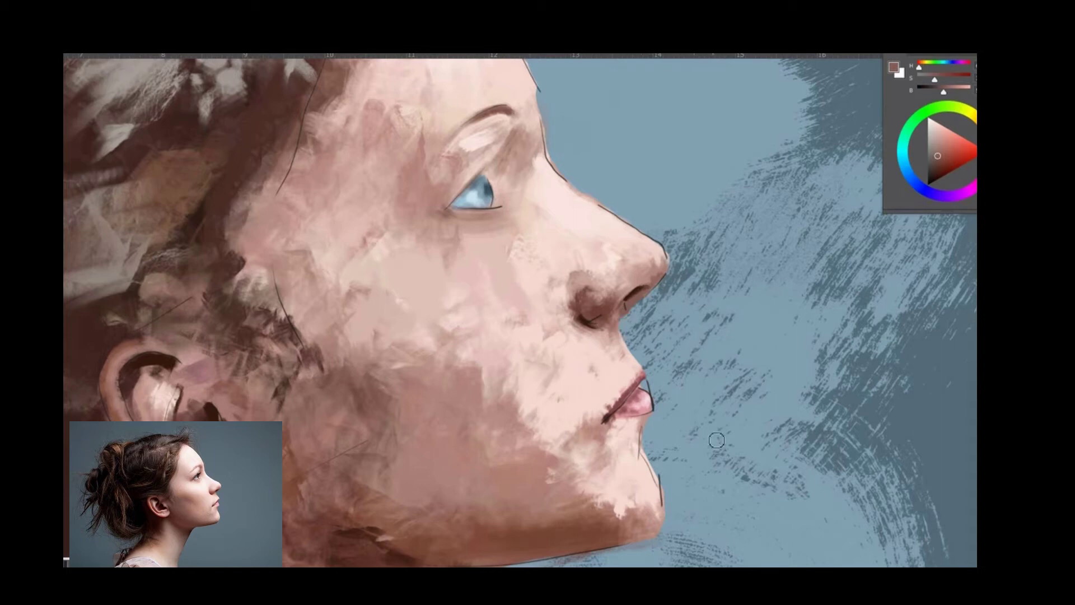
pyautogui.keyDown('ctrl'); pyautogui.click(599, 333); pyautogui.keyUp('ctrl')
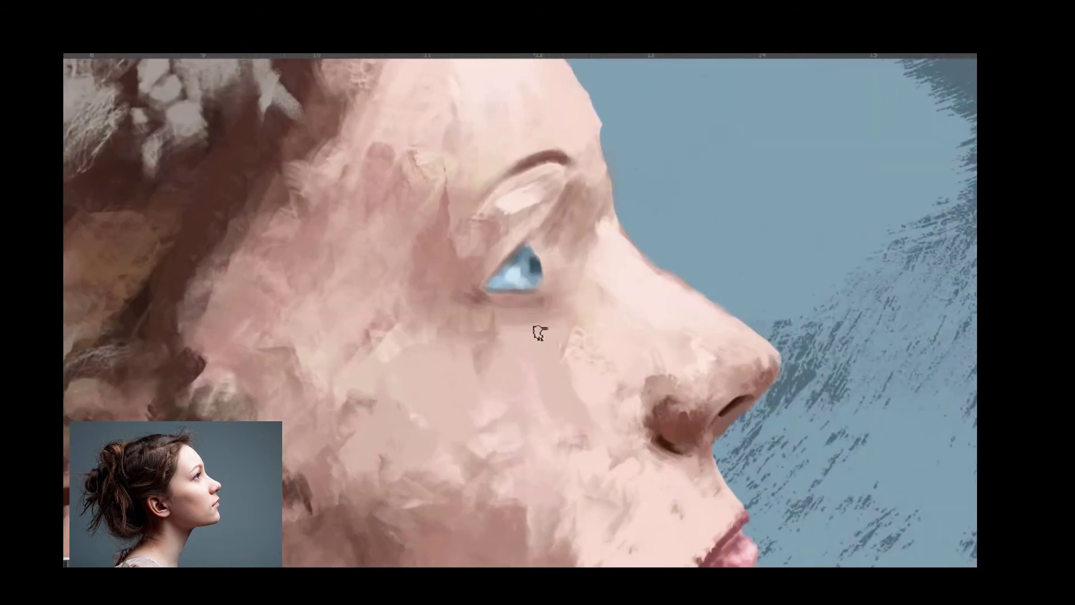
# - Lighten the eye's inner corner, darken the outer corner, and paint a blue-grey eyelash line and lower lid
pyautogui.moveTo(566, 297); pyautogui.dragTo(553, 289)
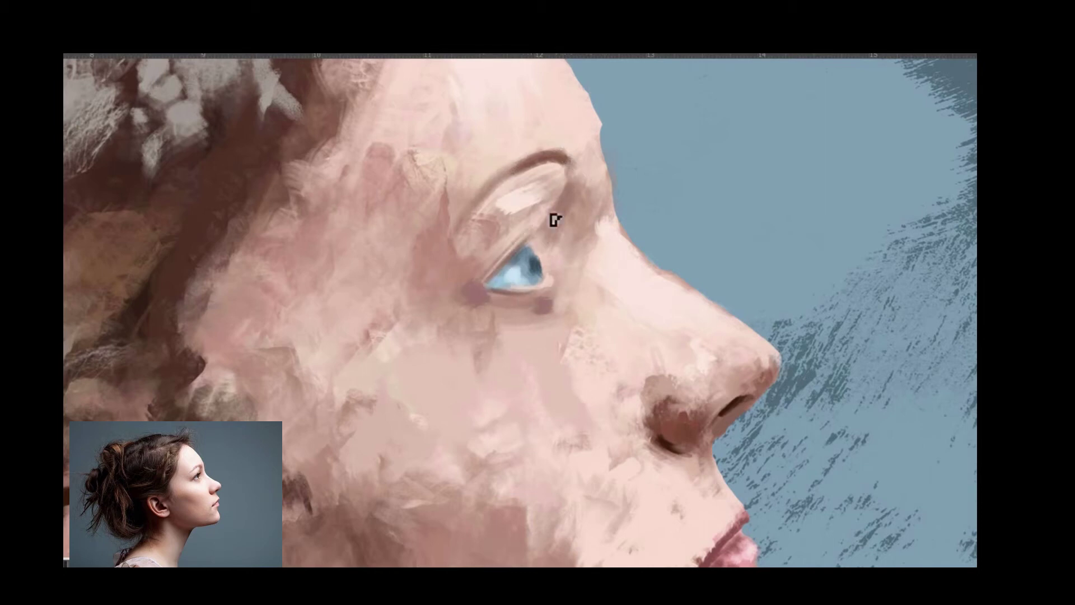
pyautogui.moveTo(542, 251); pyautogui.dragTo(547, 304)
pyautogui.press('F6')
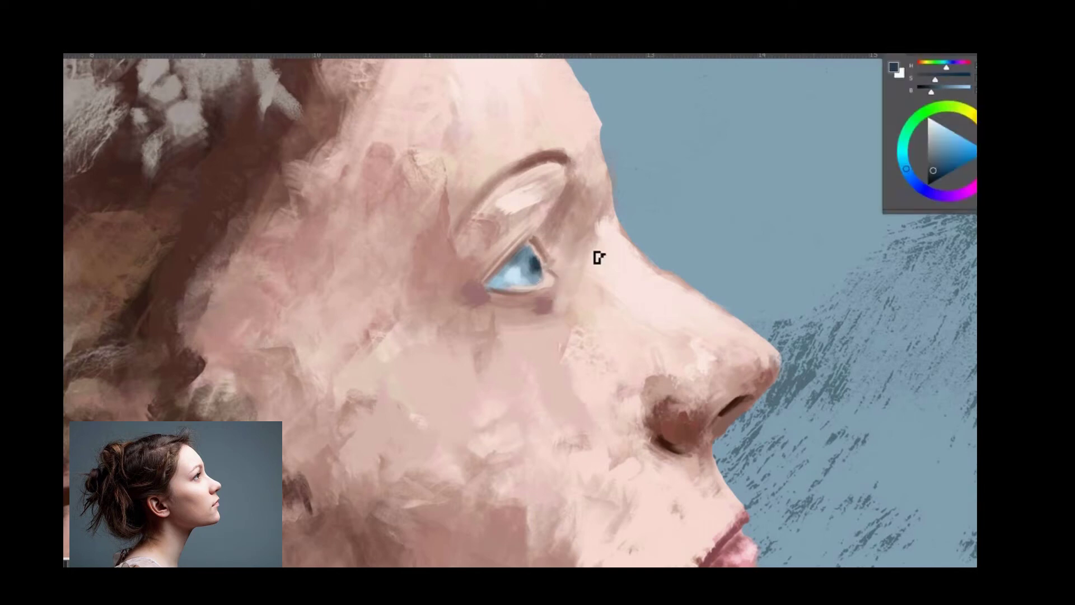
pyautogui.click(516, 271)
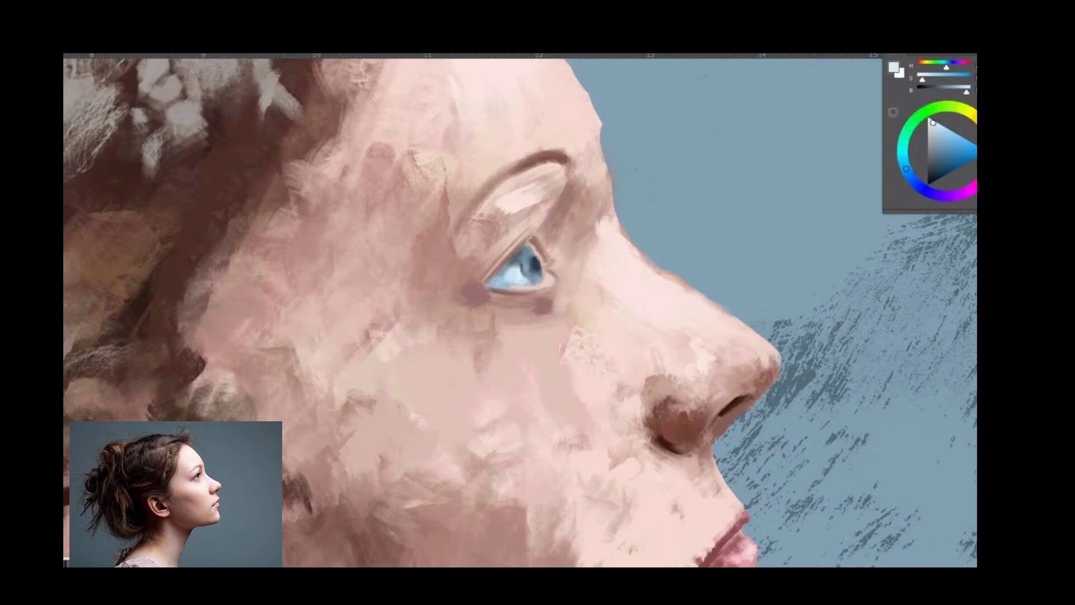
pyautogui.click(522, 263)
pyautogui.moveTo(558, 248); pyautogui.dragTo(533, 240)
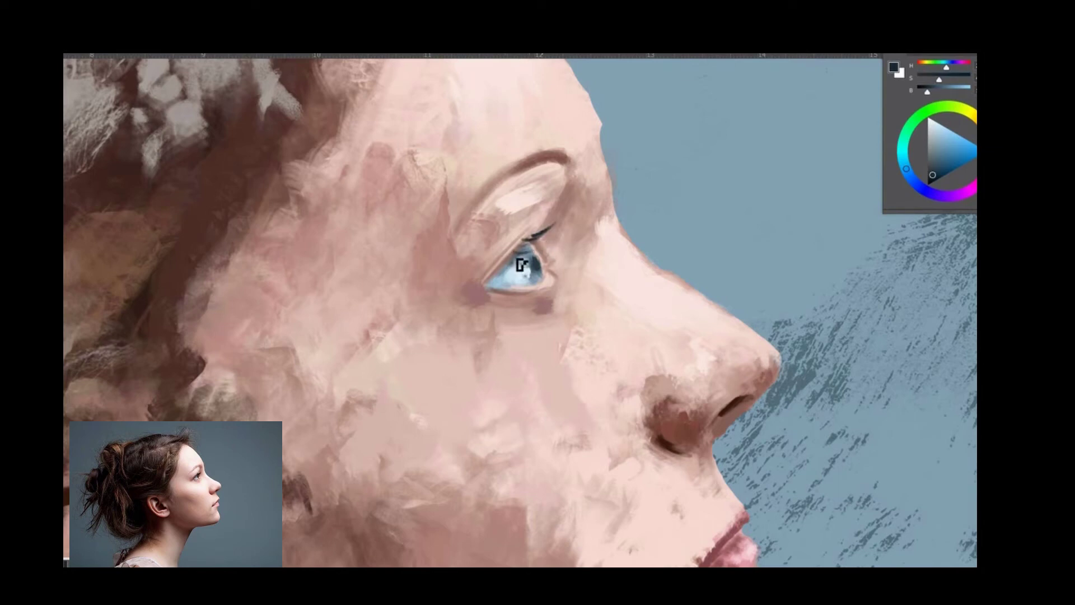
pyautogui.moveTo(488, 288); pyautogui.dragTo(468, 294)
# - Strengthen the eyelash stroke with a very dark blue
pyautogui.keyDown('alt'); pyautogui.click(572, 169); pyautogui.keyUp('alt')
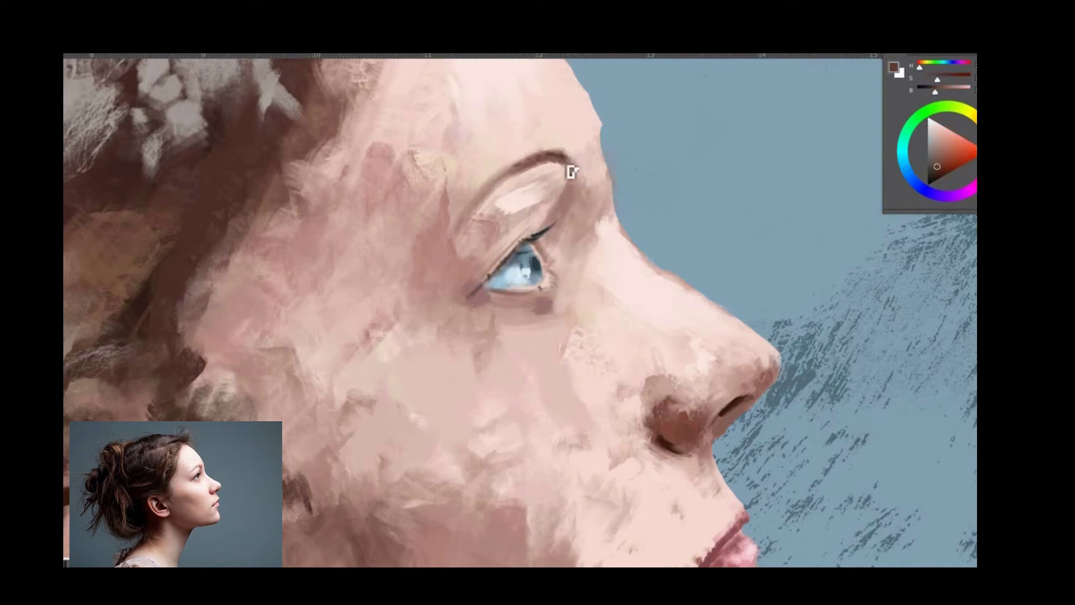
pyautogui.keyDown('alt'); pyautogui.click(542, 269); pyautogui.keyUp('alt')
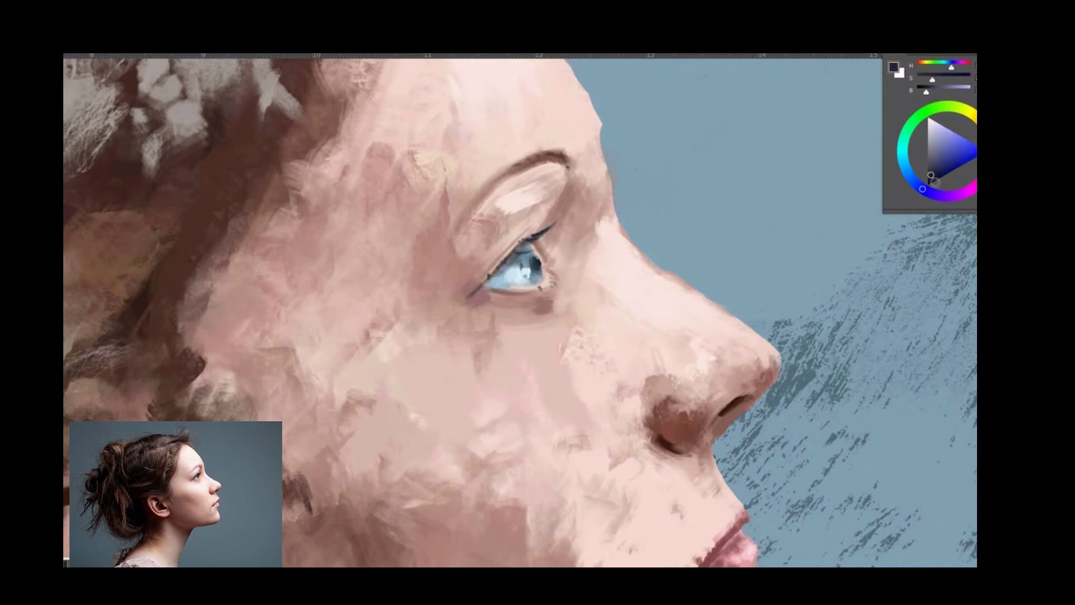
pyautogui.keyDown('alt'); pyautogui.click(656, 354); pyautogui.keyUp('alt')
pyautogui.hotkey('ctrl', '0')
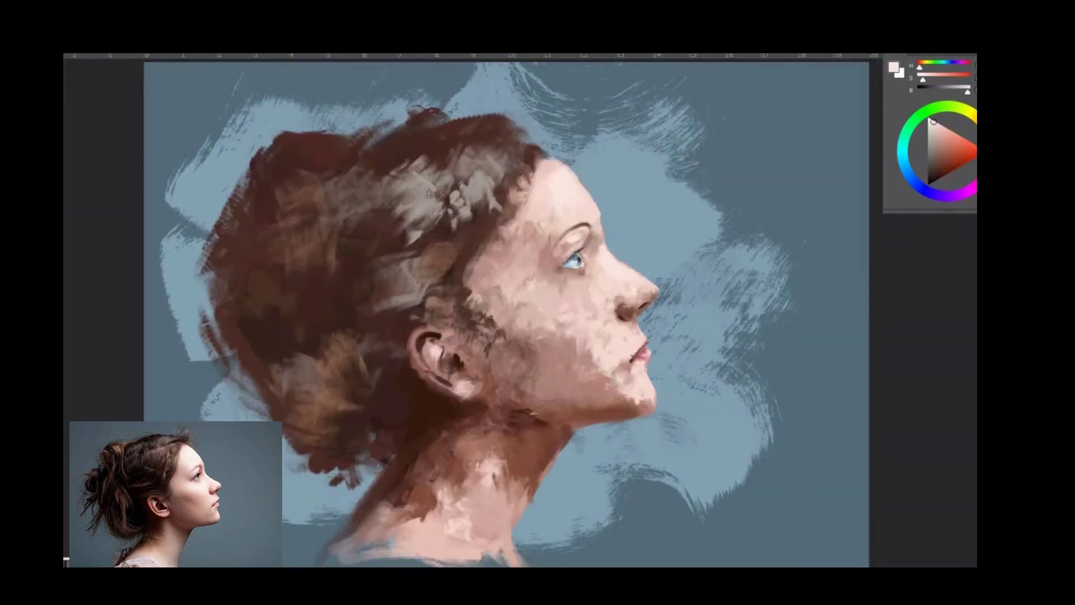
pyautogui.scroll(5, 594, 280)
pyautogui.keyDown('alt'); pyautogui.click(564, 213); pyautogui.keyUp('alt')
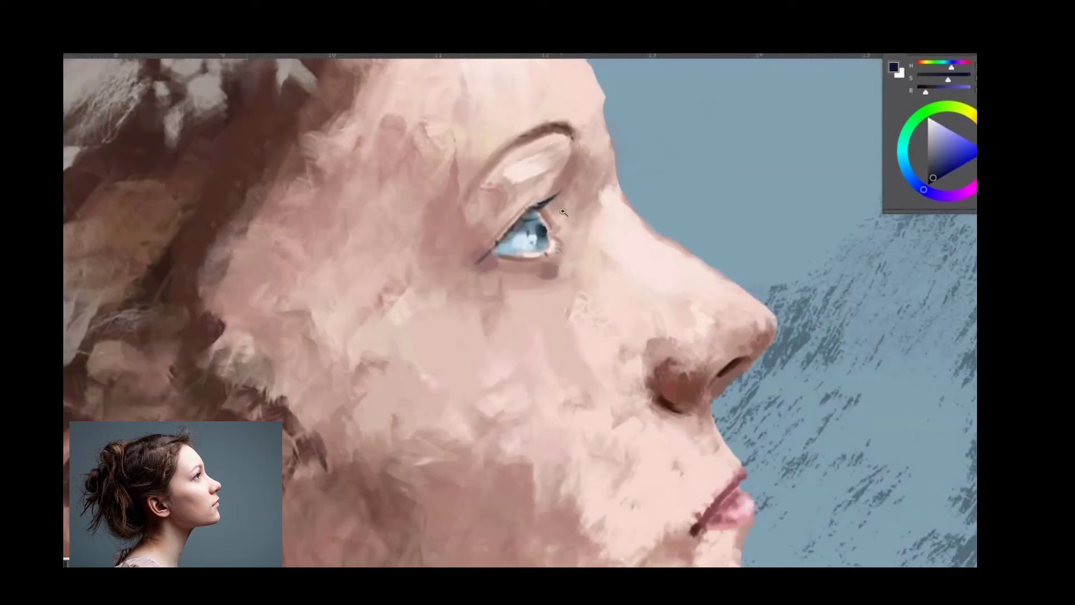
pyautogui.moveTo(582, 208); pyautogui.dragTo(525, 213)
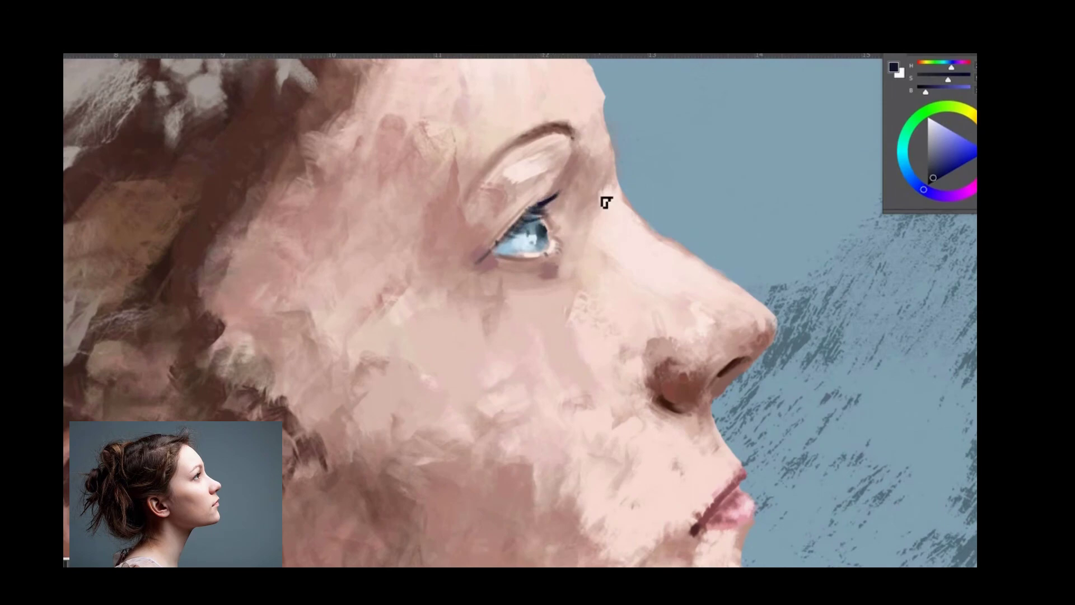
# - Paint light skin pink across the cheek below the eye
pyautogui.keyDown('alt'); pyautogui.click(669, 400); pyautogui.keyUp('alt')
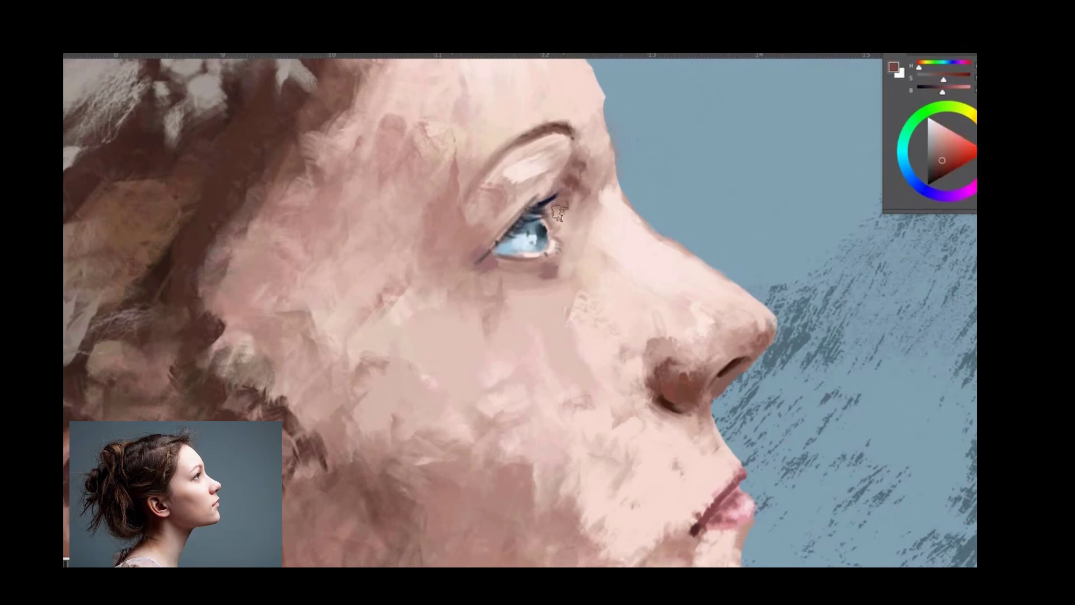
pyautogui.keyDown('alt'); pyautogui.click(582, 223); pyautogui.keyUp('alt')
pyautogui.keyDown('alt'); pyautogui.click(683, 390); pyautogui.keyUp('alt')
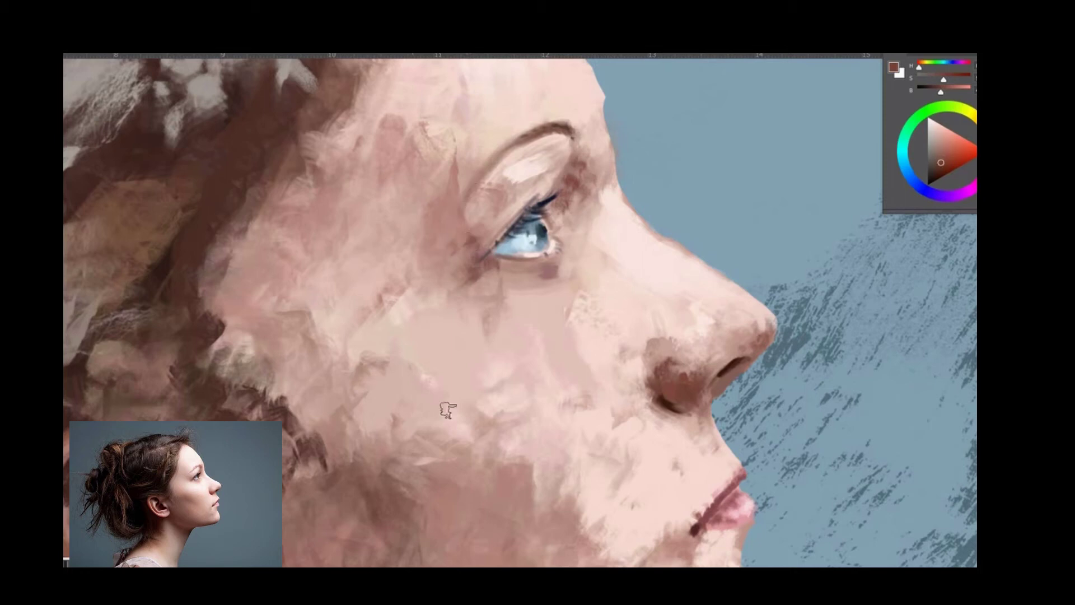
pyautogui.keyDown('alt'); pyautogui.click(583, 247); pyautogui.keyUp('alt')
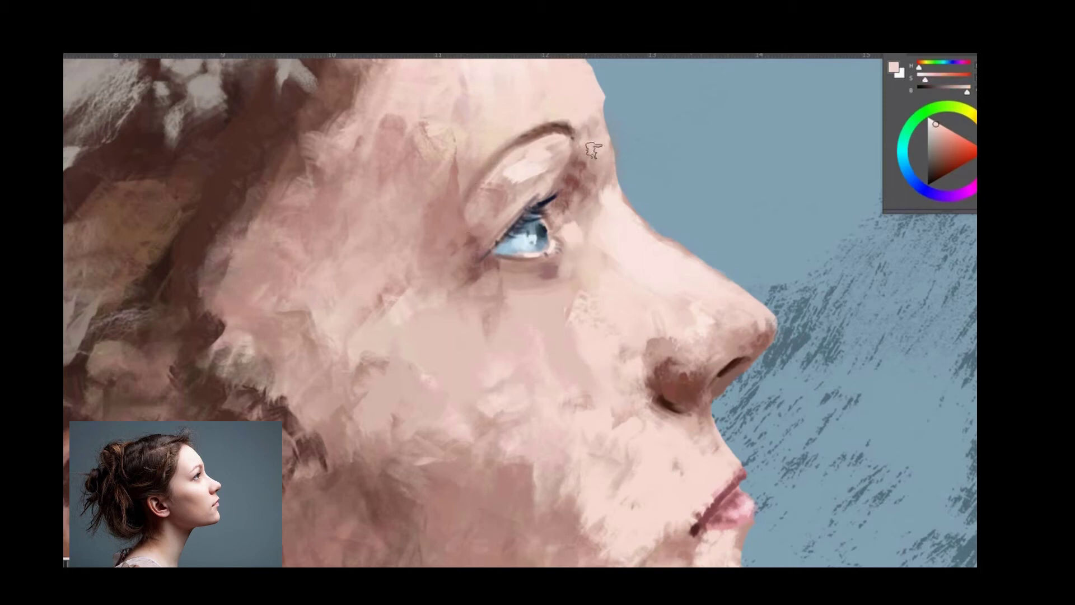
pyautogui.moveTo(506, 320); pyautogui.dragTo(565, 311)
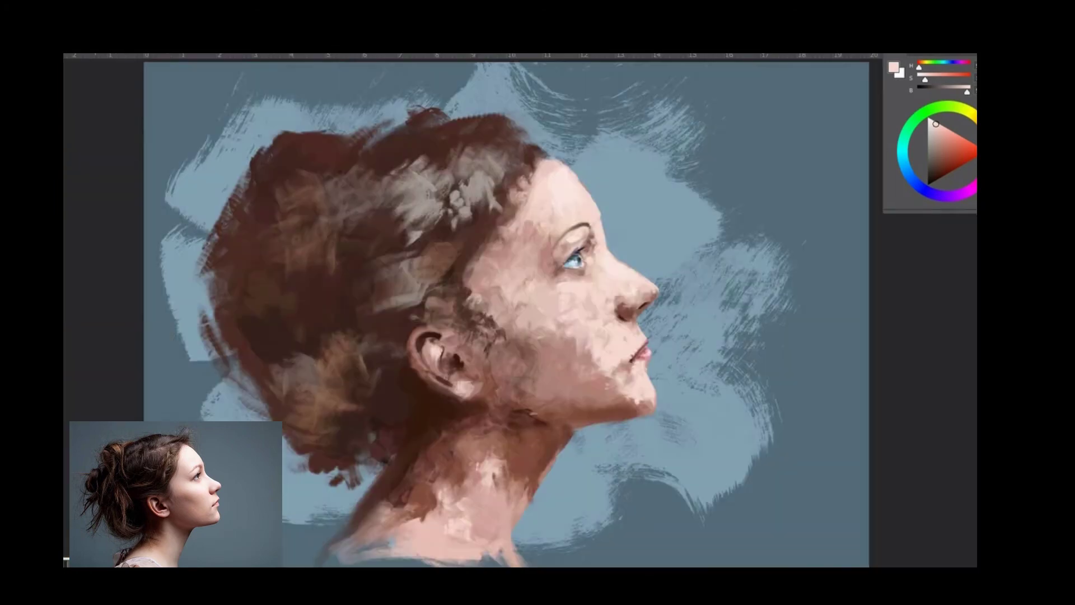
# - Paint dark brown curls along the hairline and lighten the forehead skin
pyautogui.click(556, 186)
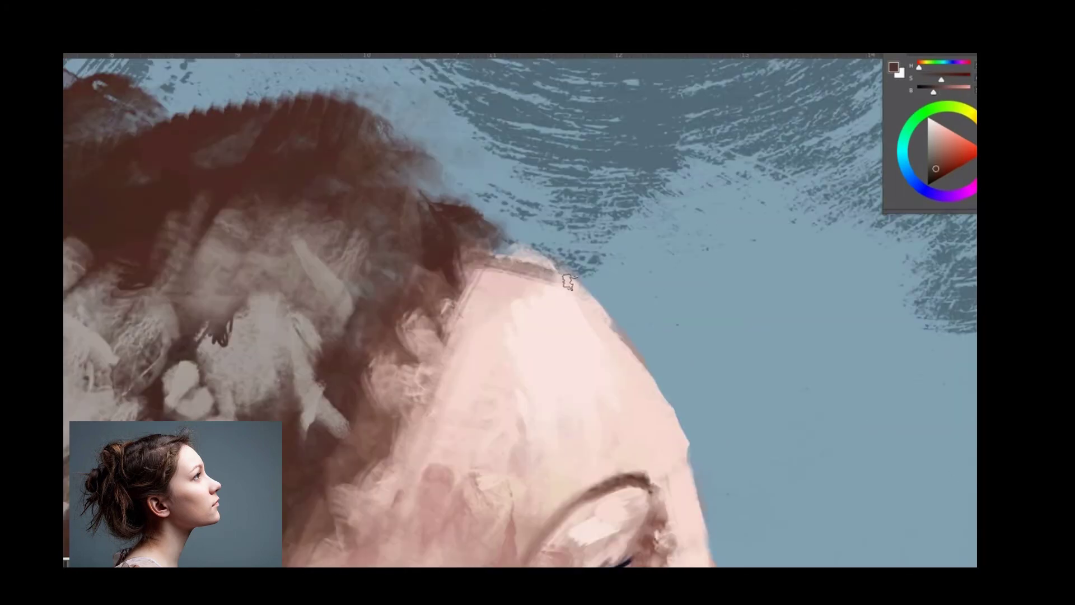
pyautogui.moveTo(566, 279); pyautogui.dragTo(434, 343)
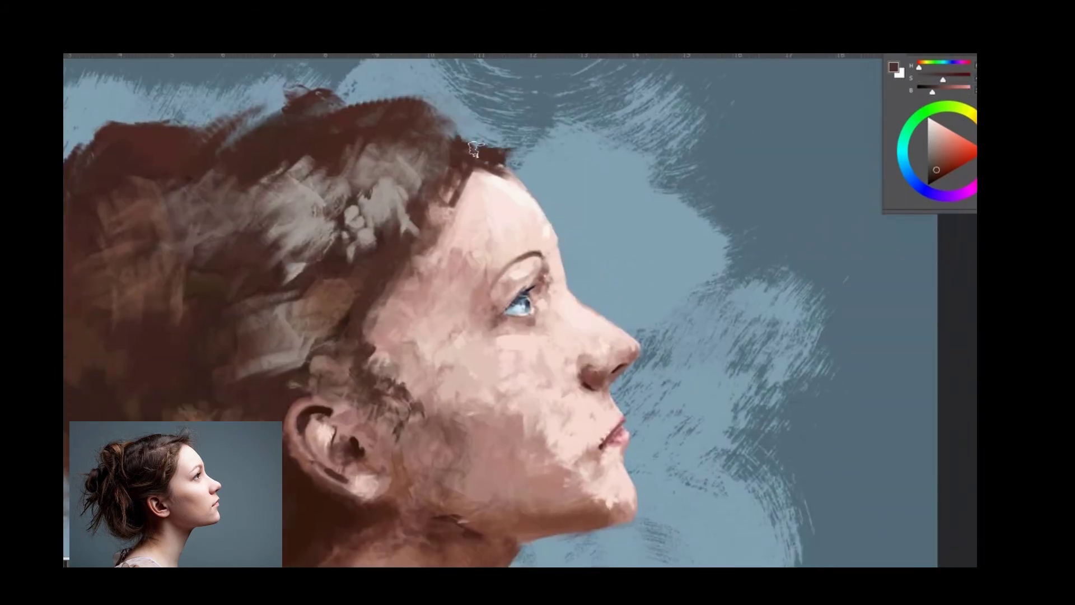
pyautogui.moveTo(486, 115); pyautogui.dragTo(410, 182)
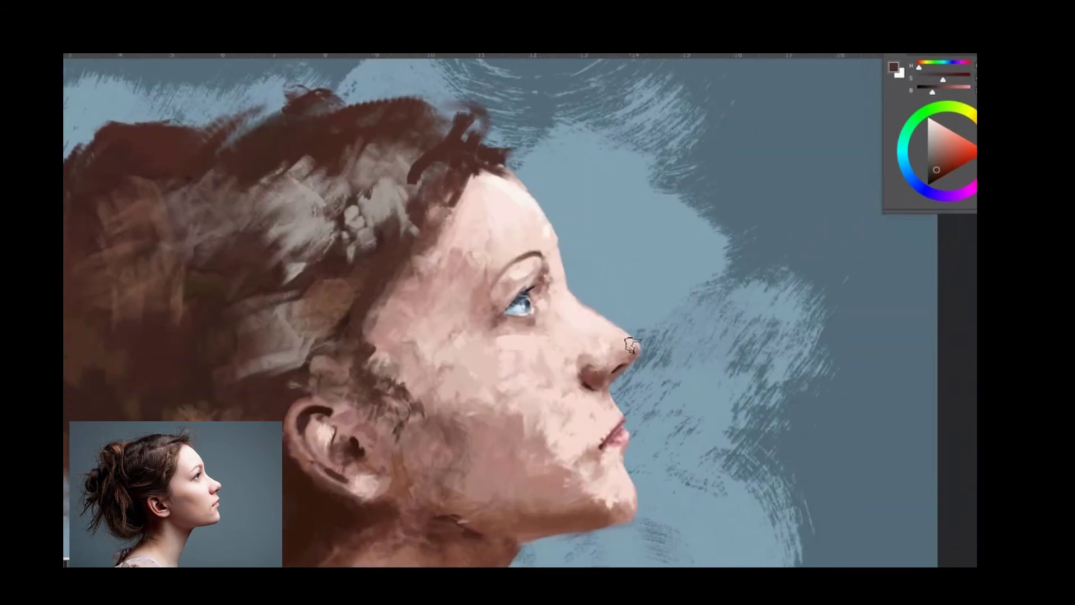
pyautogui.keyDown('alt'); pyautogui.click(548, 223); pyautogui.keyUp('alt')
pyautogui.moveTo(488, 190); pyautogui.dragTo(526, 235)
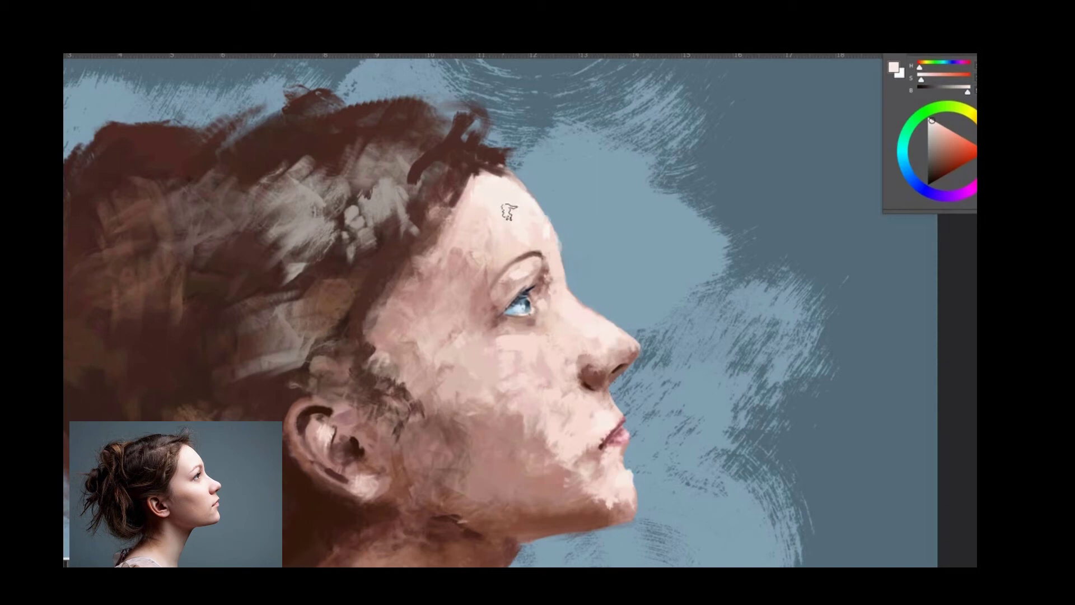
# - Dab greyish-beige highlights into the hair near the forehead
pyautogui.keyDown('alt'); pyautogui.click(193, 375); pyautogui.keyUp('alt')
pyautogui.moveTo(404, 168)
pyautogui.mouseDown()
pyautogui.moveTo(364, 246)
pyautogui.moveTo(466, 226)
pyautogui.mouseUp()
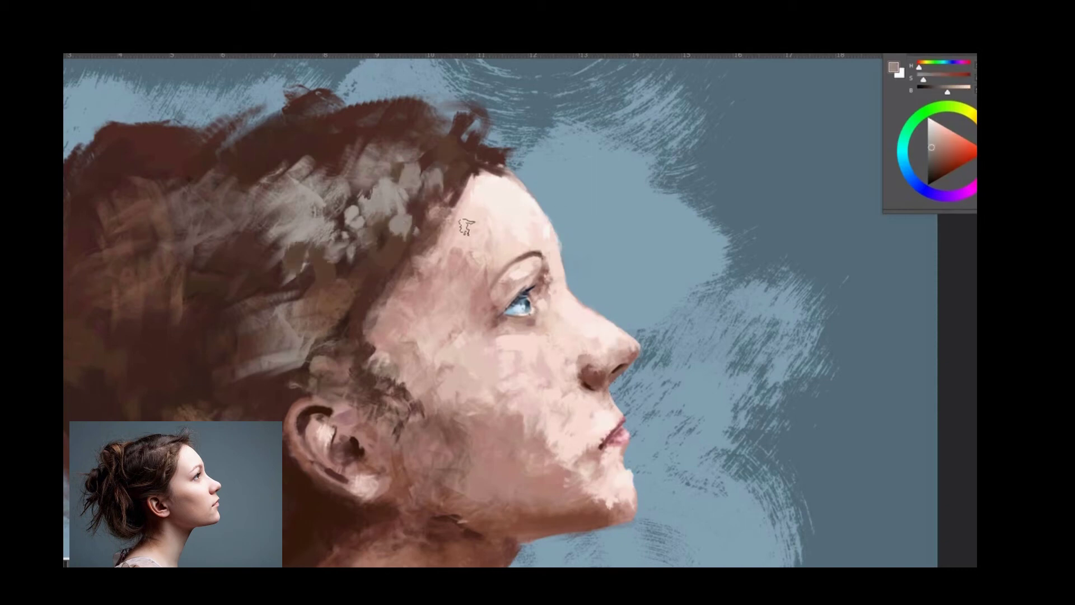
pyautogui.moveTo(493, 112); pyautogui.dragTo(443, 157)
# - Darken the top edge of the hair with dark brown and check the brush presets list
pyautogui.keyDown('alt'); pyautogui.click(313, 115); pyautogui.keyUp('alt')
pyautogui.moveTo(294, 118); pyautogui.dragTo(406, 107)
pyautogui.moveTo(347, 168)
pyautogui.mouseDown()
pyautogui.moveTo(394, 108)
pyautogui.moveTo(428, 162)
pyautogui.mouseUp()
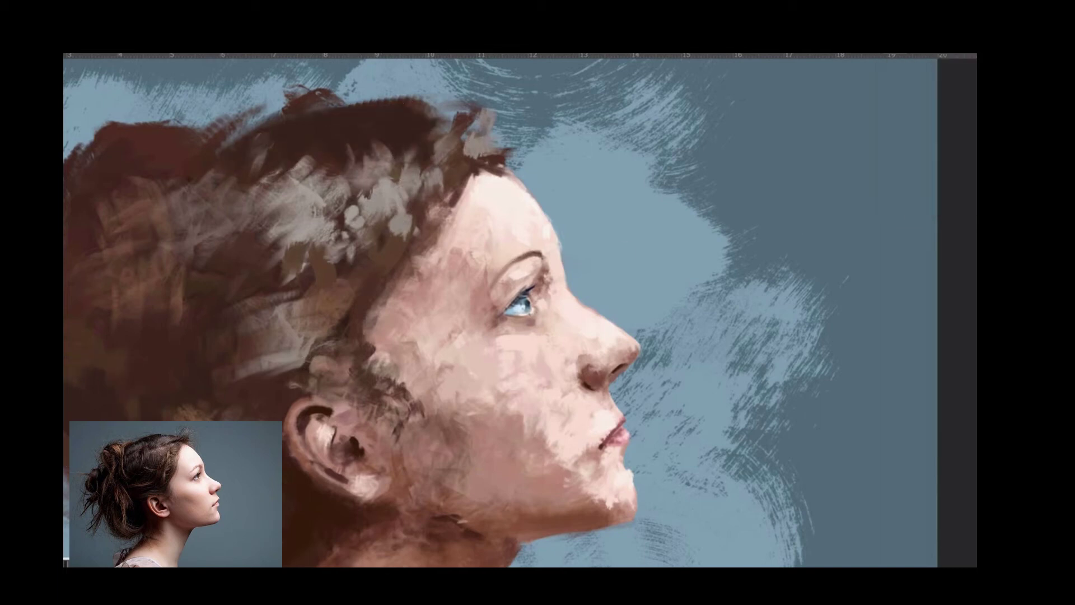
pyautogui.click(972, 97)
pyautogui.click(971, 95)
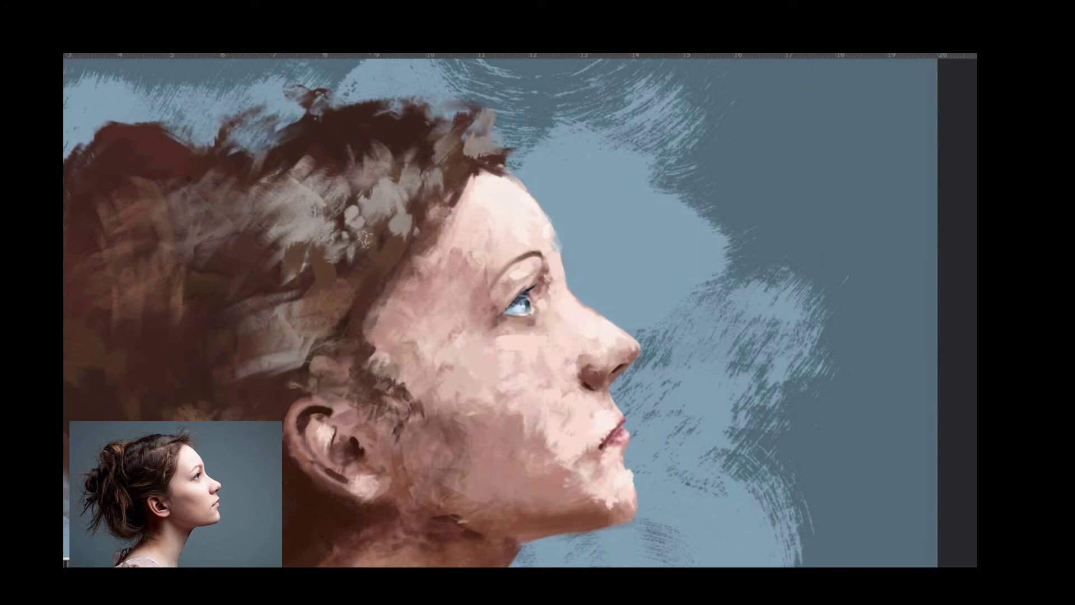
# - Zoom out and paint blue background over the hair's left, lower-left and top edges
pyautogui.hotkey('ctrl', '-')
pyautogui.moveTo(266, 230); pyautogui.dragTo(224, 193)
pyautogui.moveTo(269, 331); pyautogui.dragTo(213, 375)
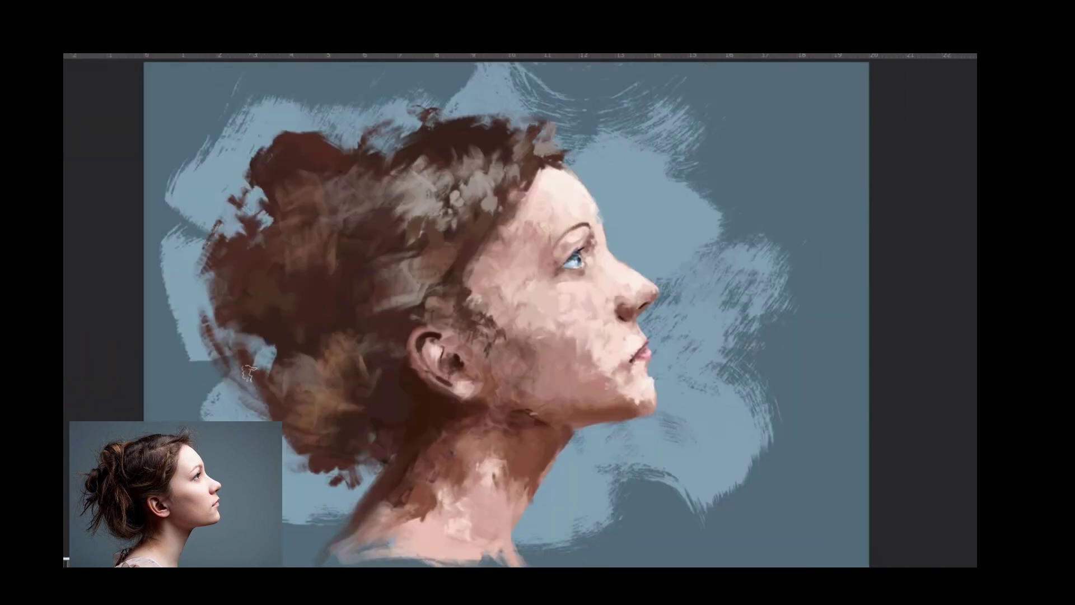
pyautogui.moveTo(207, 330); pyautogui.dragTo(246, 397)
pyautogui.moveTo(275, 348); pyautogui.dragTo(258, 420)
pyautogui.moveTo(369, 149); pyautogui.dragTo(457, 109)
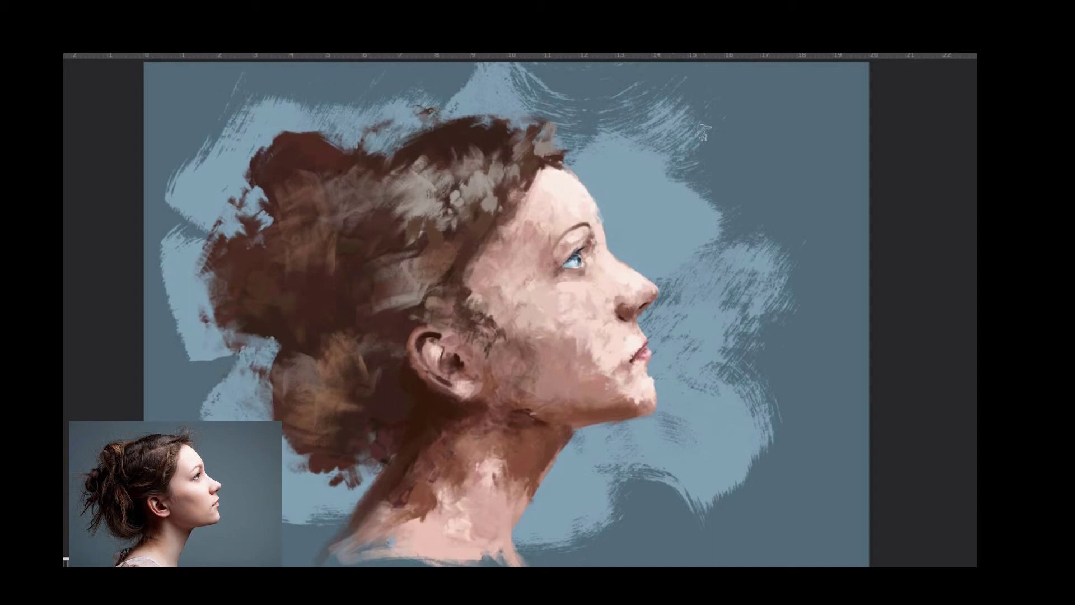
# - Repaint the hair's top edge in lighter brown and block flat brown into the upper hair and behind the ear
pyautogui.moveTo(328, 147); pyautogui.dragTo(380, 163)
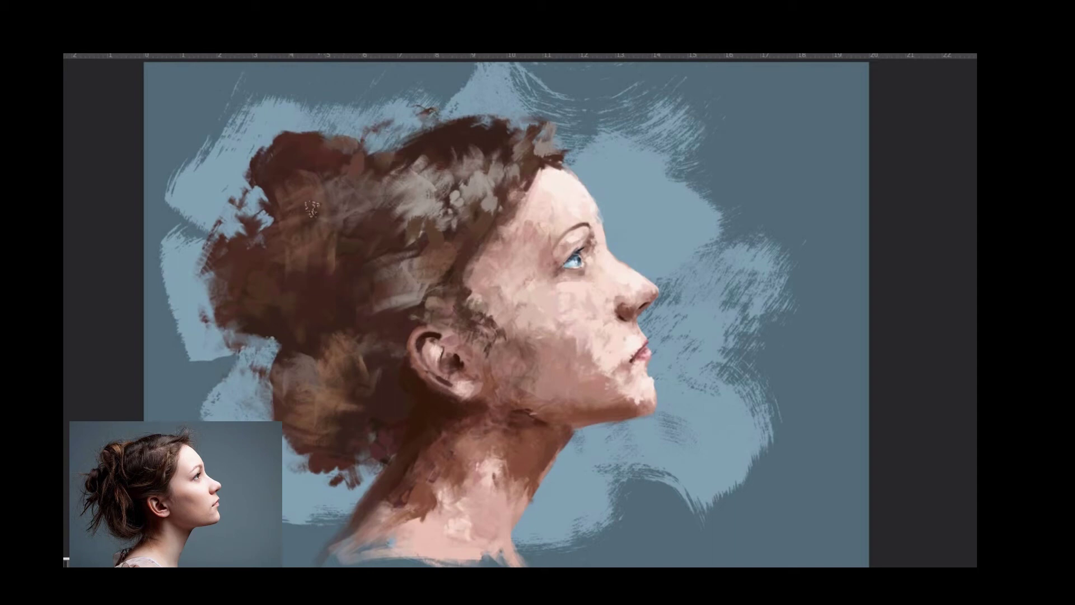
pyautogui.moveTo(312, 209); pyautogui.dragTo(341, 160)
pyautogui.moveTo(333, 294); pyautogui.dragTo(367, 411)
# - Paint dark brown behind the ear, beige across the upper hair, and sampled light brown over the lower hair
pyautogui.press('F5')
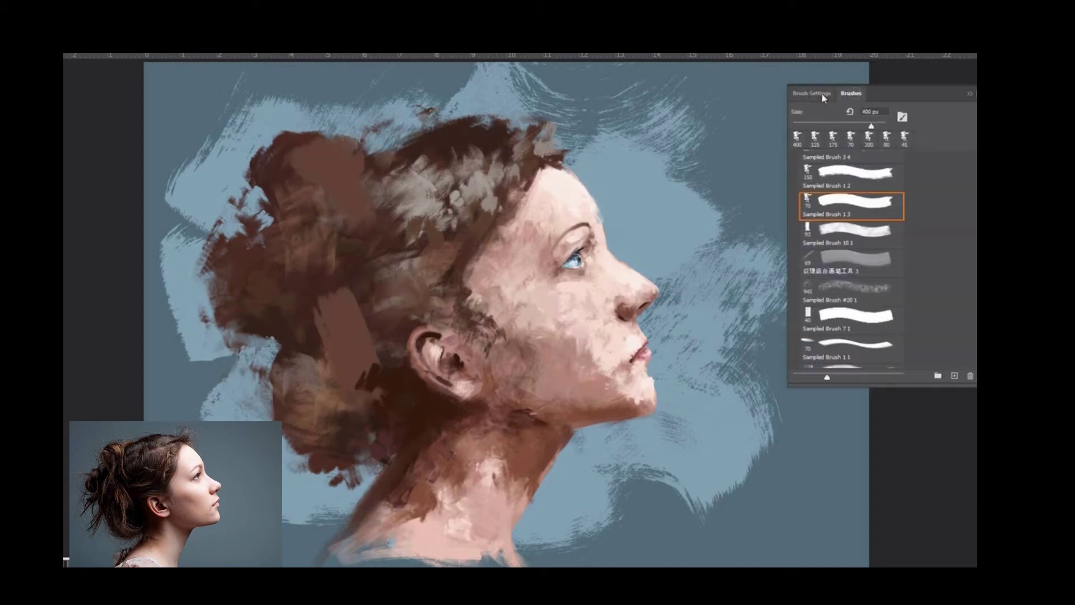
pyautogui.click(812, 94)
pyautogui.press('F5')
pyautogui.moveTo(347, 297); pyautogui.dragTo(386, 369)
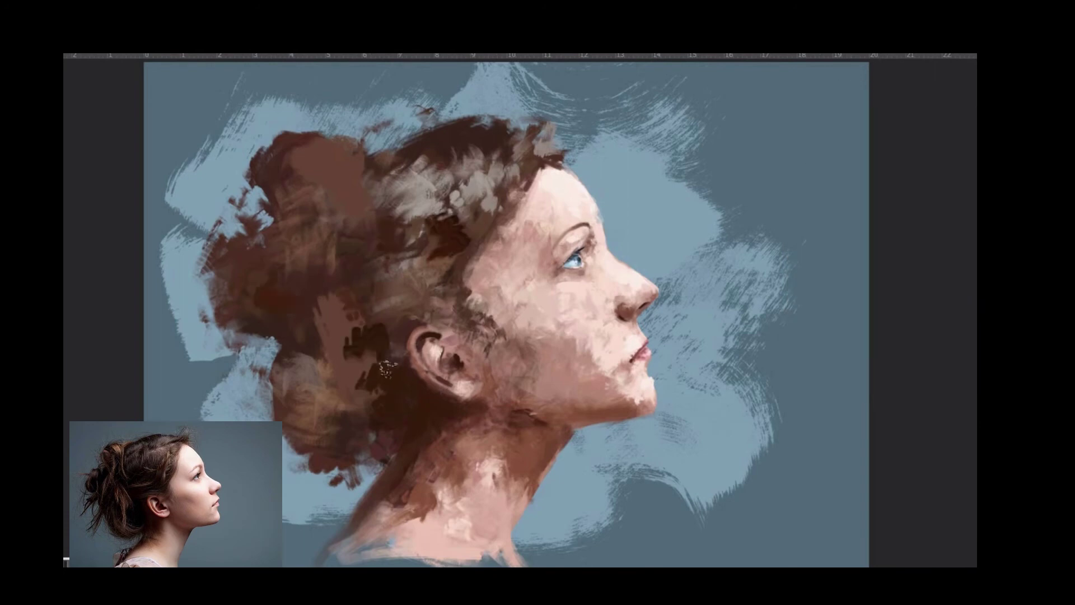
pyautogui.moveTo(386, 218)
pyautogui.mouseDown()
pyautogui.moveTo(493, 157)
pyautogui.moveTo(414, 302)
pyautogui.mouseUp()
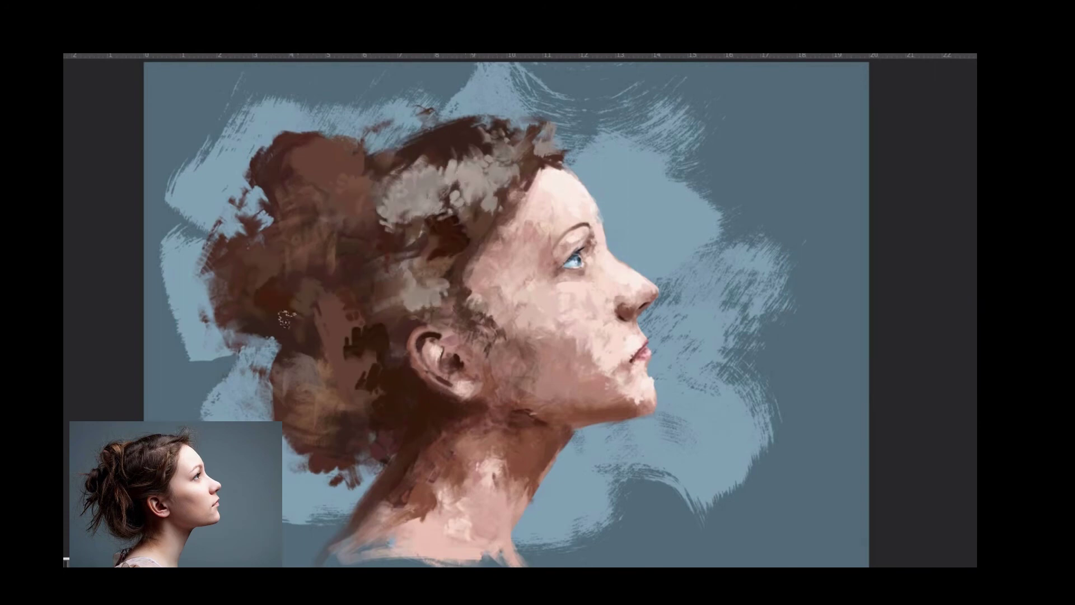
pyautogui.keyDown('alt'); pyautogui.click(355, 364); pyautogui.keyUp('alt')
pyautogui.moveTo(386, 403); pyautogui.dragTo(331, 443)
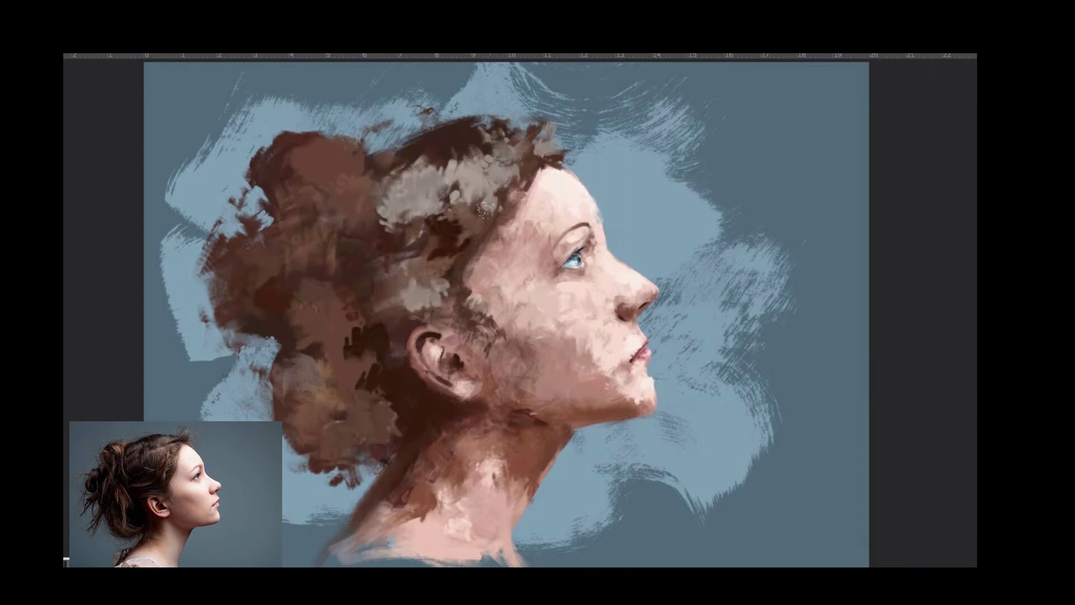
# - Dab dark brown, pinkish and light tan strokes into the hair's light patches
pyautogui.moveTo(552, 148); pyautogui.dragTo(580, 109)
pyautogui.moveTo(451, 176); pyautogui.dragTo(479, 170)
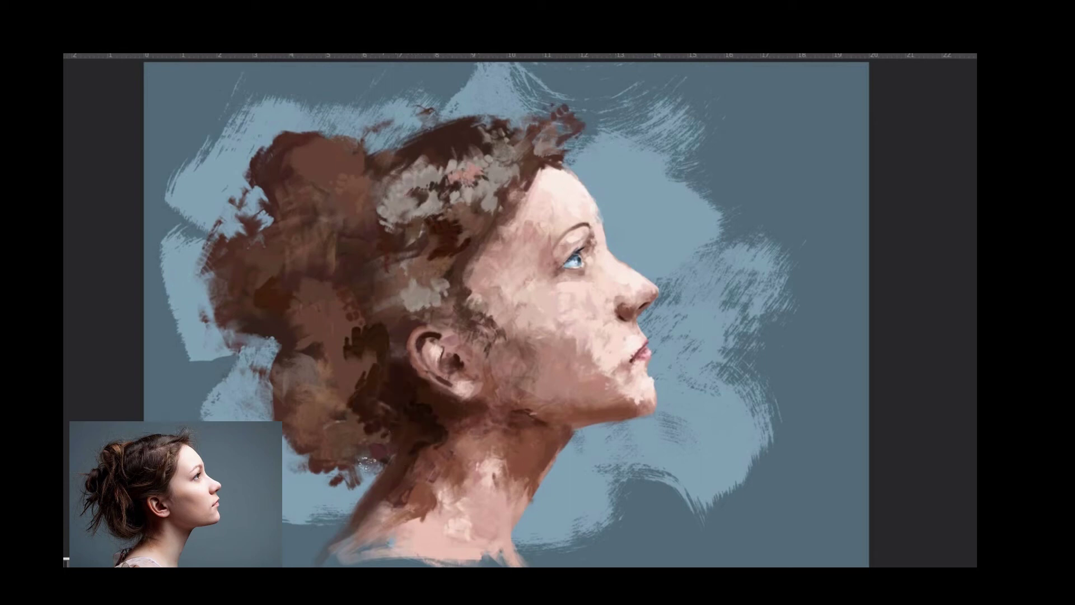
pyautogui.moveTo(269, 305); pyautogui.dragTo(328, 257)
pyautogui.moveTo(417, 147); pyautogui.dragTo(392, 193)
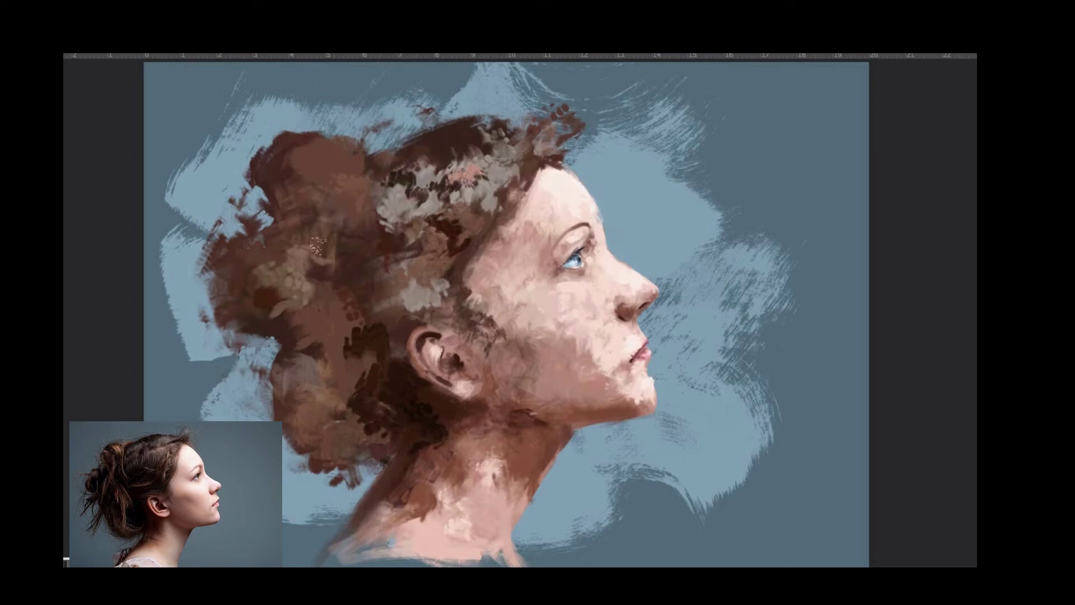
pyautogui.moveTo(352, 314); pyautogui.dragTo(367, 317)
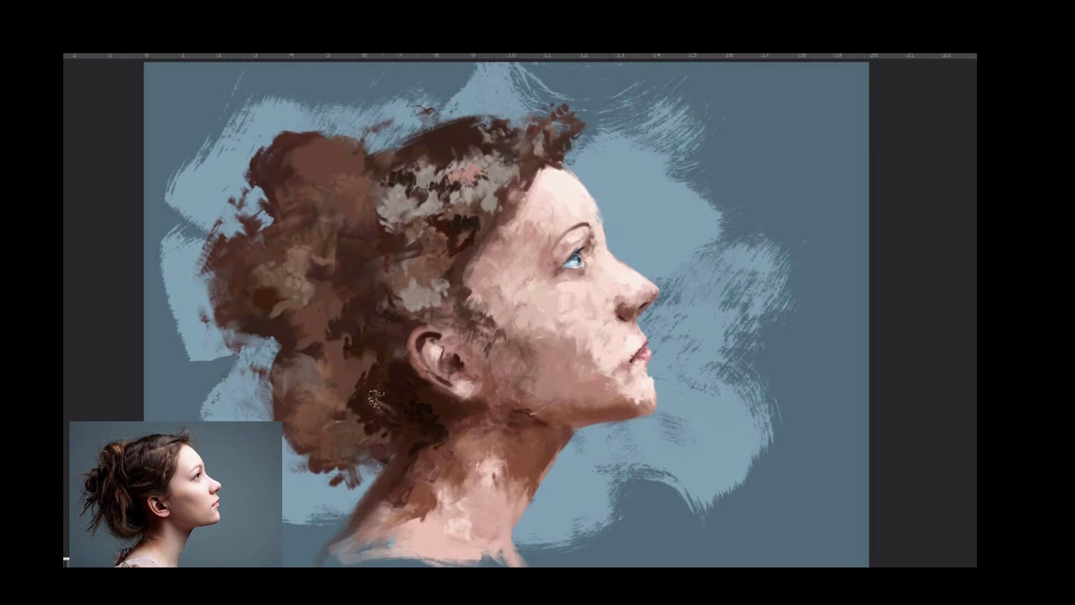
# - Paint lighter brown across the lower and lower-left hair and cover the grey strokes up top
pyautogui.press('F5')
pyautogui.press('F5')
pyautogui.moveTo(400, 324); pyautogui.dragTo(446, 306)
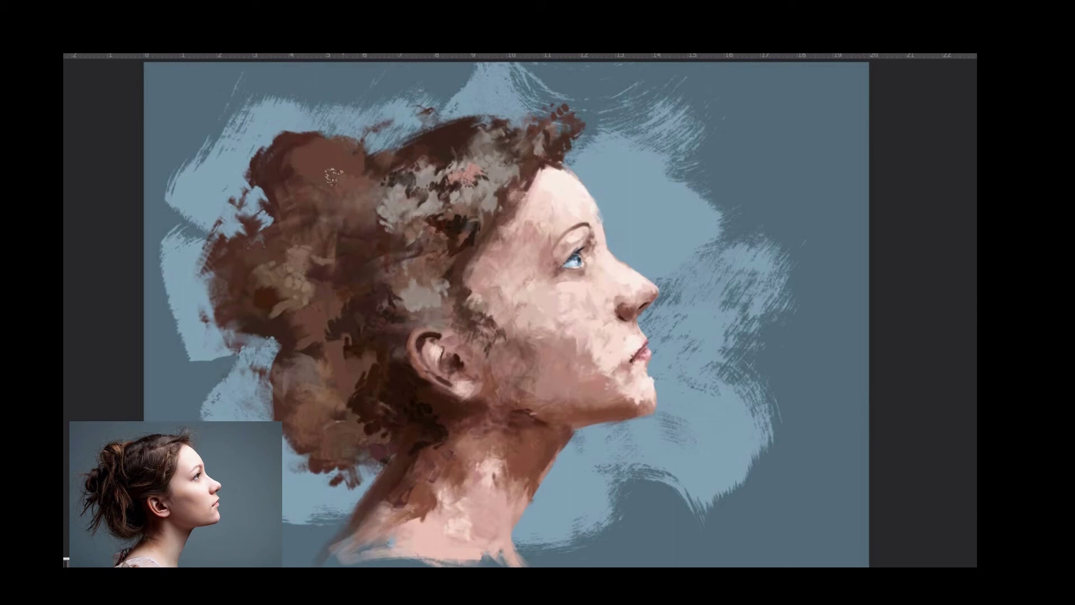
pyautogui.moveTo(356, 229); pyautogui.dragTo(278, 295)
pyautogui.moveTo(361, 297); pyautogui.dragTo(322, 358)
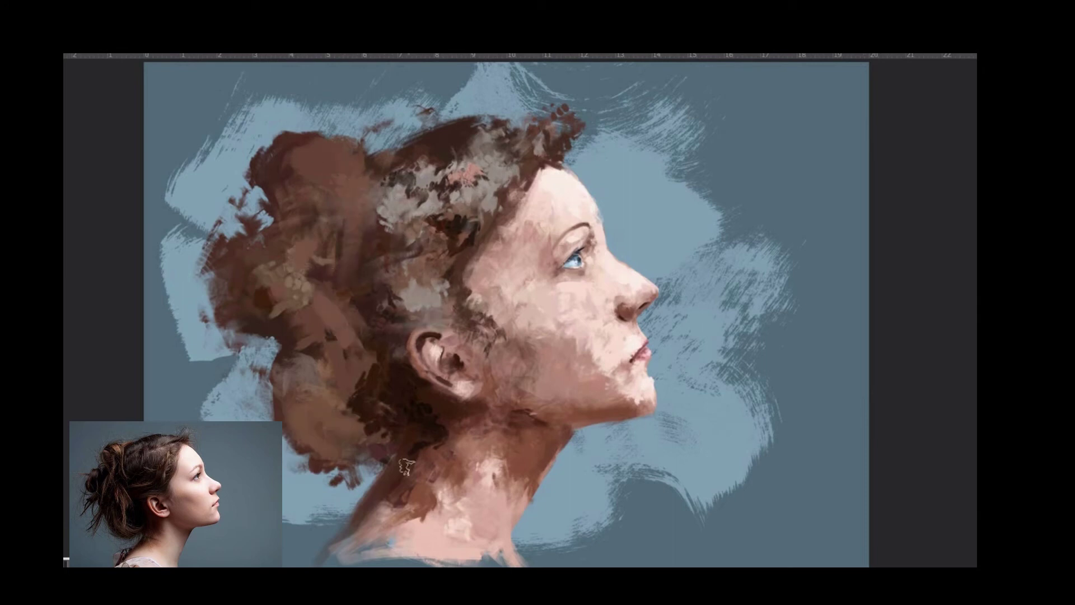
pyautogui.moveTo(426, 205); pyautogui.dragTo(442, 162)
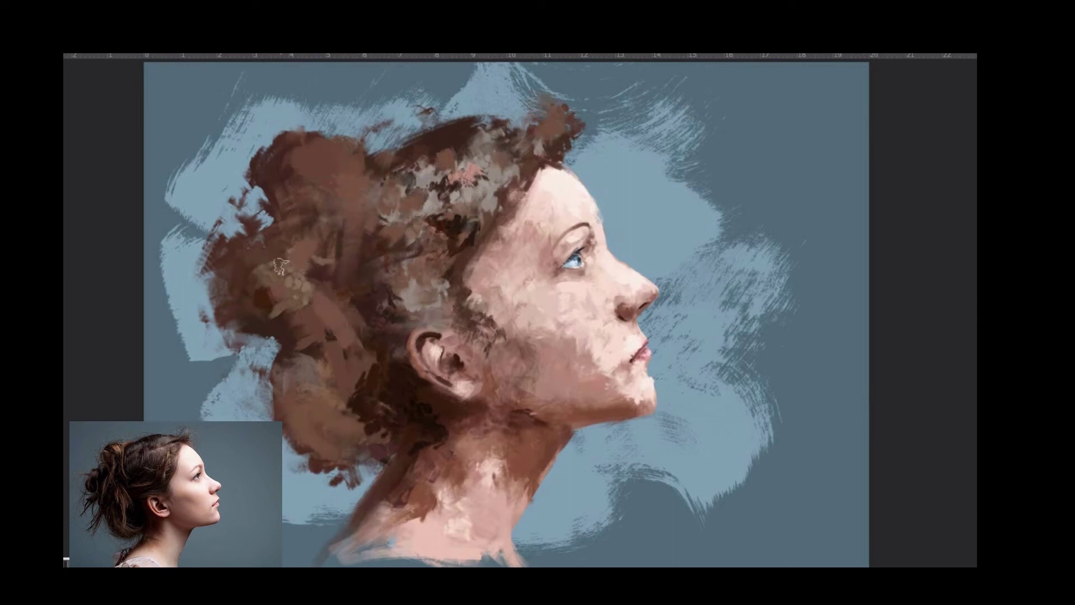
# - Sample the forehead skin tone and paint a shadow along the jaw and neck
pyautogui.press('F6')
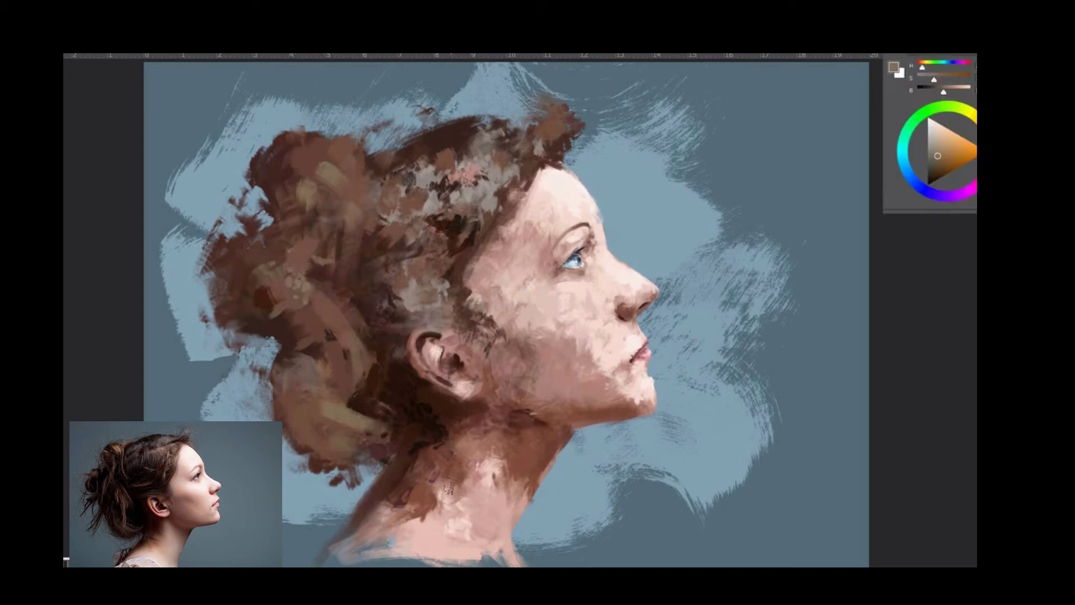
pyautogui.keyDown('alt'); pyautogui.click(546, 196); pyautogui.keyUp('alt')
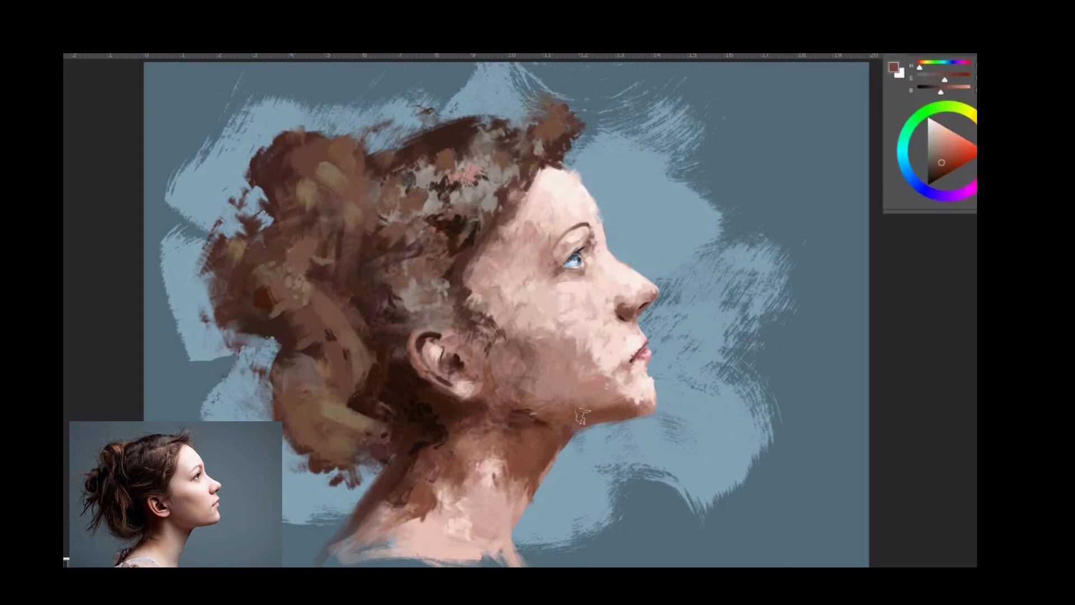
pyautogui.moveTo(588, 412); pyautogui.dragTo(529, 459)
# - Paint much darker brown into the hair behind the ear and lighter curved curls into the bun
pyautogui.keyDown('alt'); pyautogui.click(431, 395); pyautogui.keyUp('alt')
pyautogui.keyDown('alt'); pyautogui.click(457, 221); pyautogui.keyUp('alt')
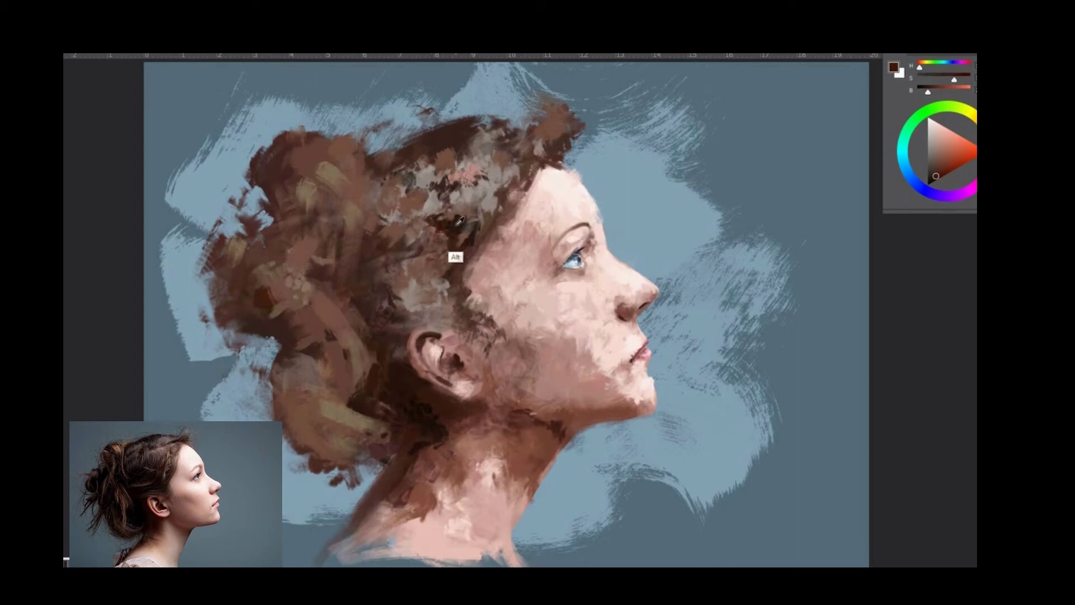
pyautogui.moveTo(442, 235); pyautogui.dragTo(381, 302)
pyautogui.moveTo(392, 263); pyautogui.dragTo(386, 319)
pyautogui.moveTo(482, 258)
pyautogui.mouseDown()
pyautogui.moveTo(440, 161)
pyautogui.moveTo(292, 235)
pyautogui.mouseUp()
pyautogui.moveTo(314, 347); pyautogui.dragTo(381, 437)
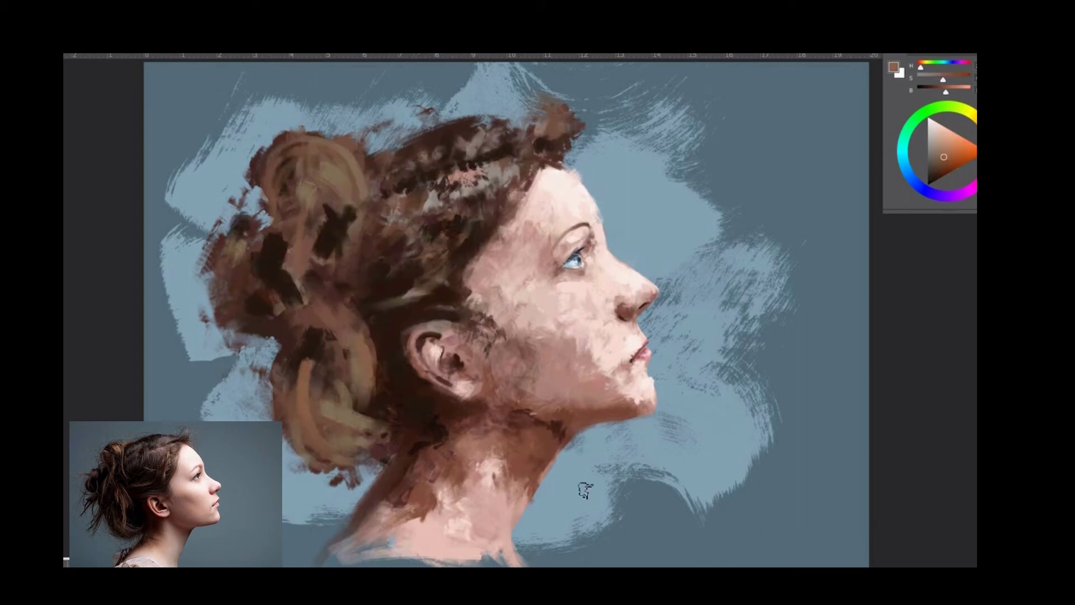
# - Darken the hair behind the ear, then paint reddish-brown sampled from the neck along the bun's top
pyautogui.keyDown('alt'); pyautogui.click(419, 432); pyautogui.keyUp('alt')
pyautogui.keyDown('alt'); pyautogui.click(272, 283); pyautogui.keyUp('alt')
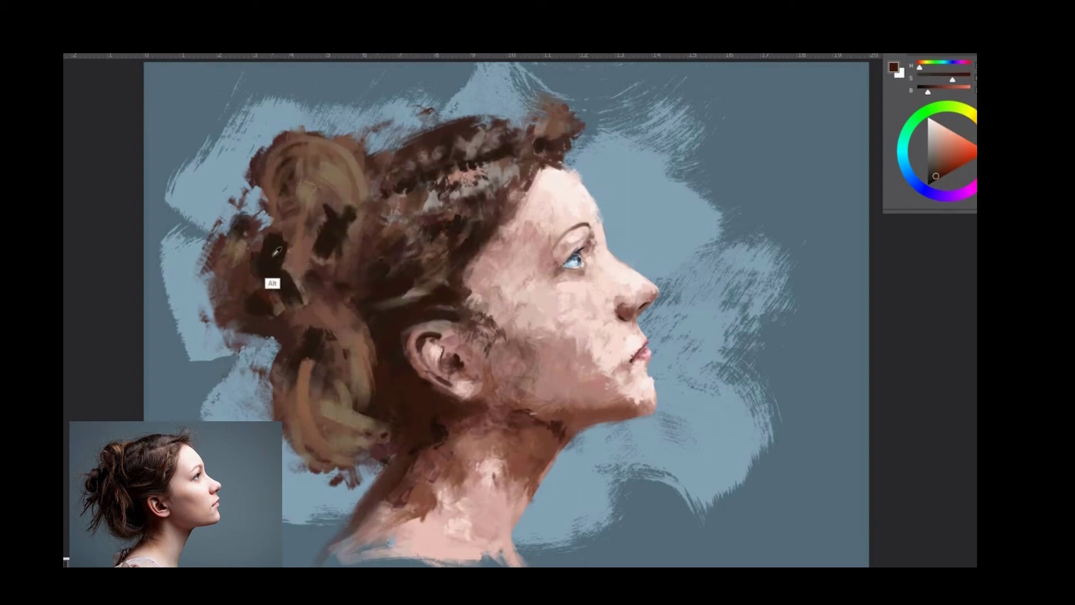
pyautogui.moveTo(373, 347)
pyautogui.mouseDown()
pyautogui.moveTo(370, 414)
pyautogui.moveTo(348, 425)
pyautogui.moveTo(352, 357)
pyautogui.mouseUp()
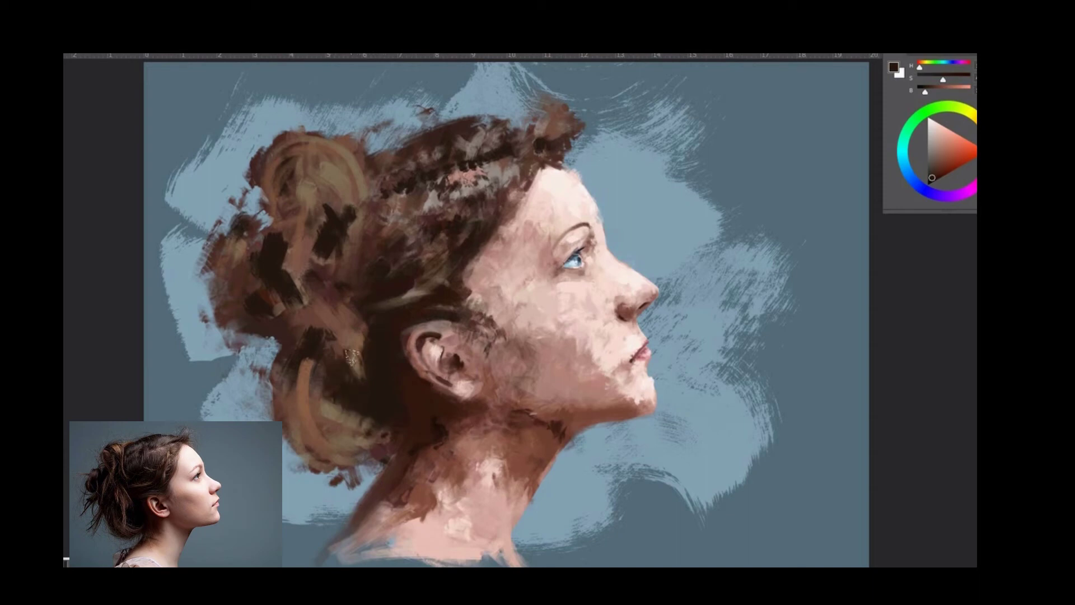
pyautogui.keyDown('alt'); pyautogui.click(500, 475); pyautogui.keyUp('alt')
pyautogui.moveTo(255, 177)
pyautogui.mouseDown()
pyautogui.moveTo(277, 142)
pyautogui.moveTo(322, 124)
pyautogui.mouseUp()
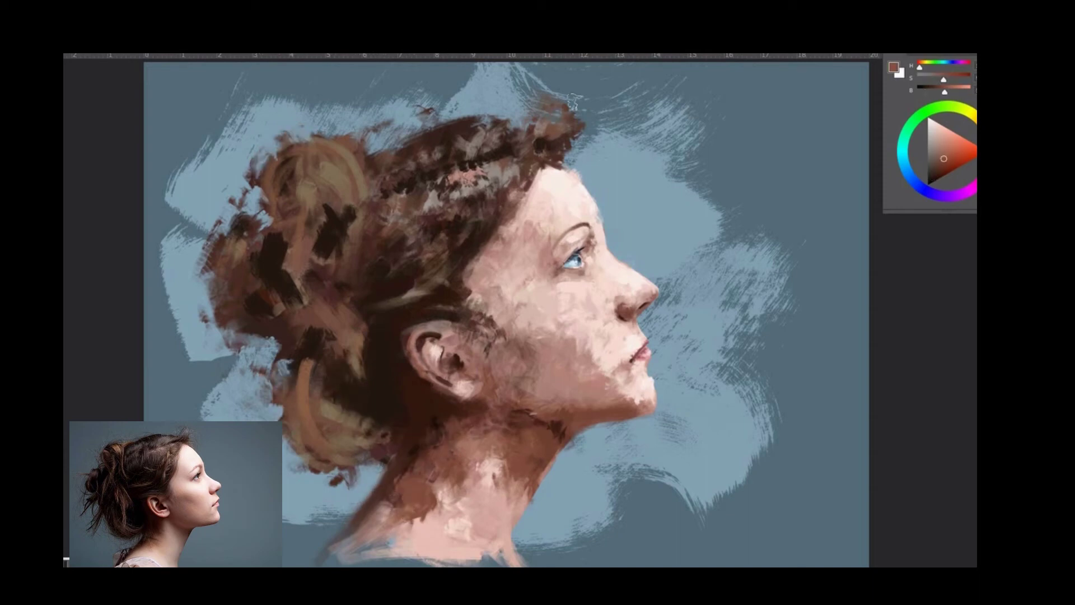
# - Switch to a rougher painting brush with shape and colour variation in Brush Settings
pyautogui.press('F5')
pyautogui.click(850, 93)
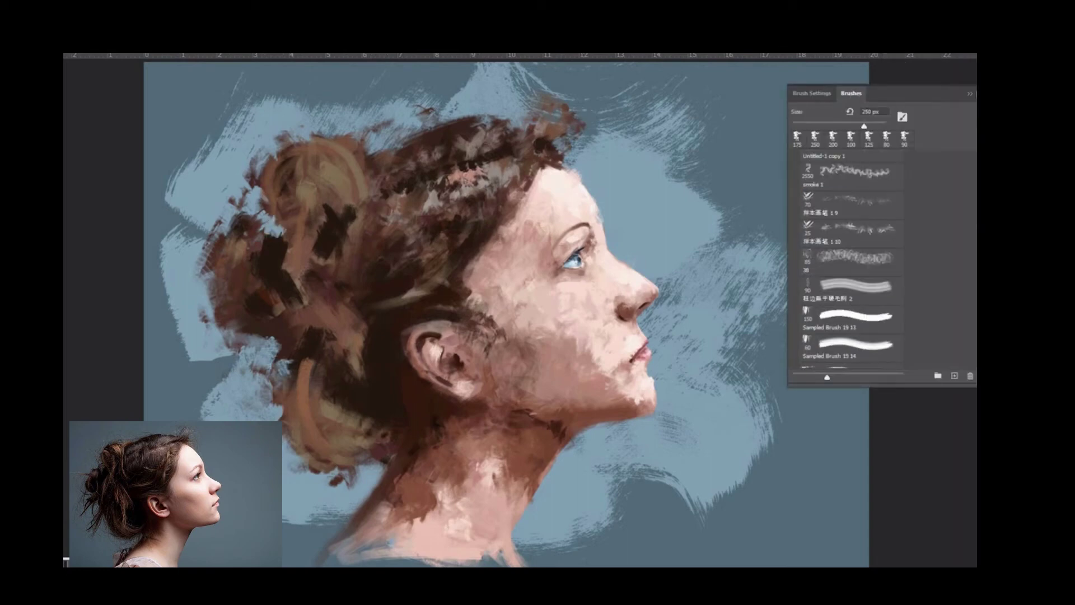
pyautogui.scroll(-3, 882, 224)
pyautogui.scroll(-3, 882, 224)
pyautogui.press('F5')
pyautogui.press('F5')
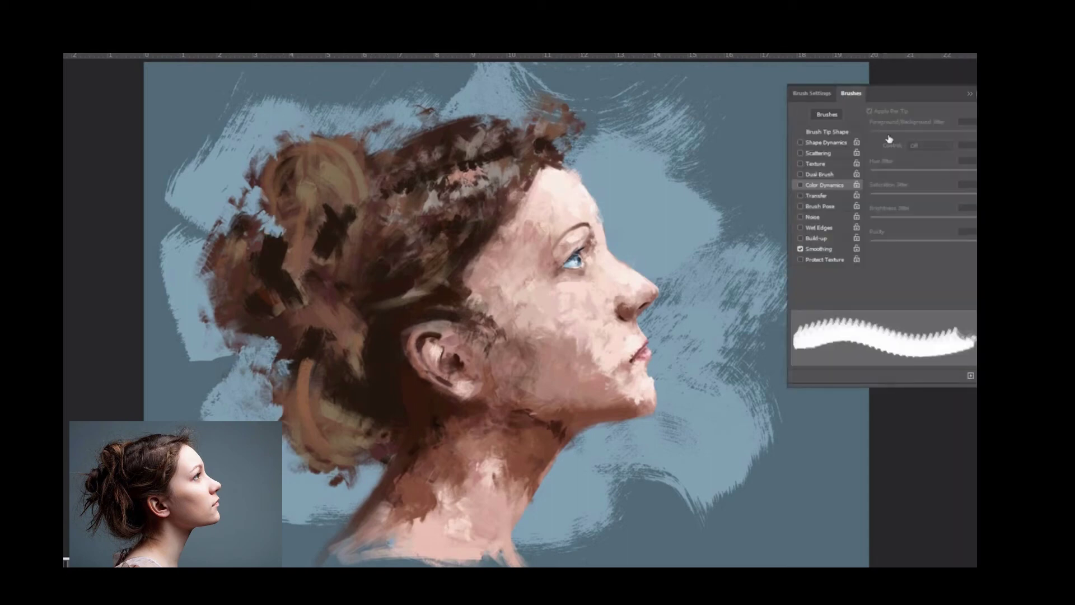
pyautogui.click(851, 93)
pyautogui.click(829, 283)
pyautogui.click(812, 93)
pyautogui.moveTo(871, 125); pyautogui.dragTo(896, 126)
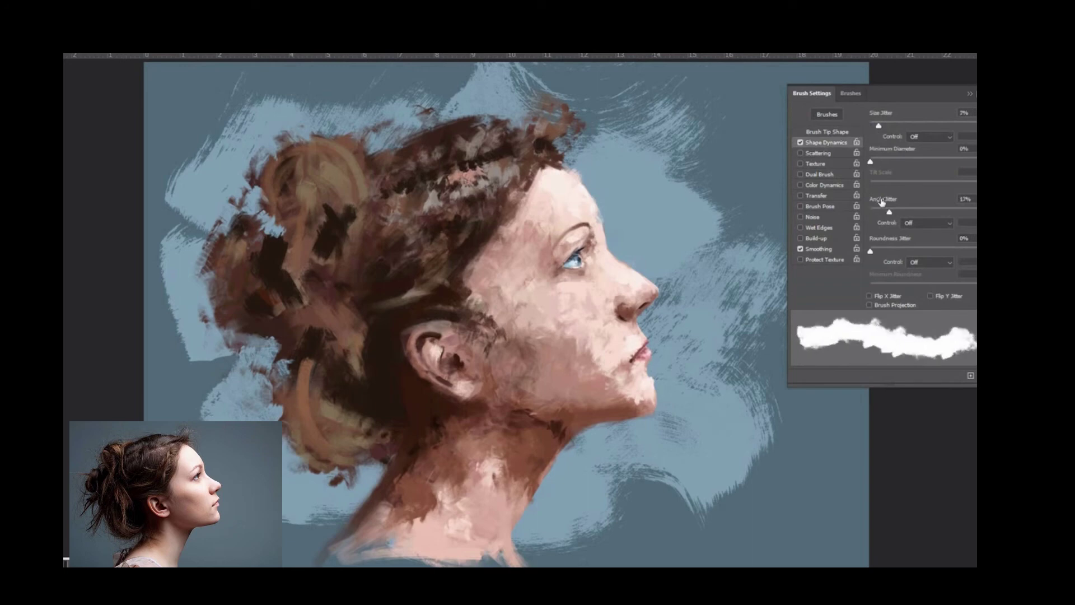
pyautogui.click(825, 184)
pyautogui.press('F5')
# - Block dark brown across the hair, then layer light beige strokes and light patches near the crown
pyautogui.moveTo(348, 262); pyautogui.dragTo(386, 224)
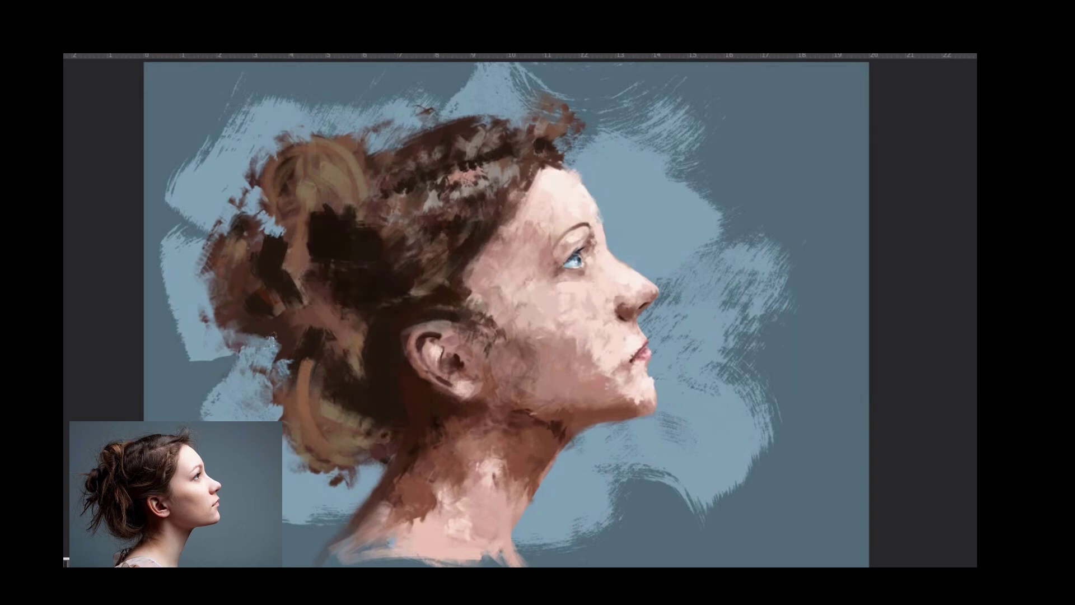
pyautogui.moveTo(291, 348); pyautogui.dragTo(359, 414)
pyautogui.moveTo(280, 174); pyautogui.dragTo(392, 257)
pyautogui.moveTo(314, 196); pyautogui.dragTo(392, 257)
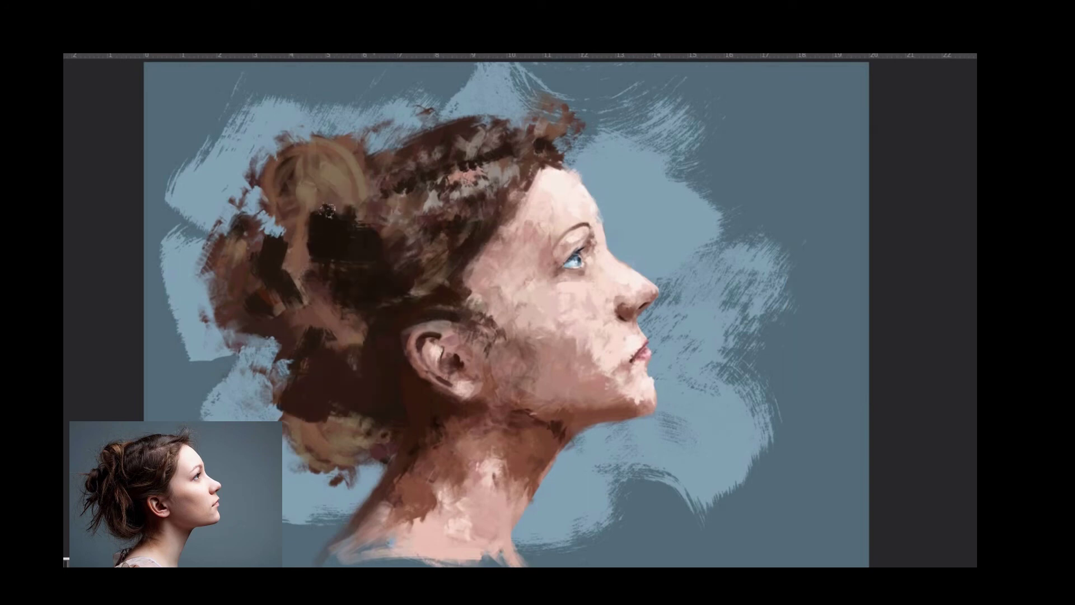
pyautogui.moveTo(316, 207); pyautogui.dragTo(370, 249)
pyautogui.moveTo(330, 297); pyautogui.dragTo(386, 358)
pyautogui.moveTo(297, 387); pyautogui.dragTo(392, 448)
pyautogui.moveTo(401, 224); pyautogui.dragTo(473, 202)
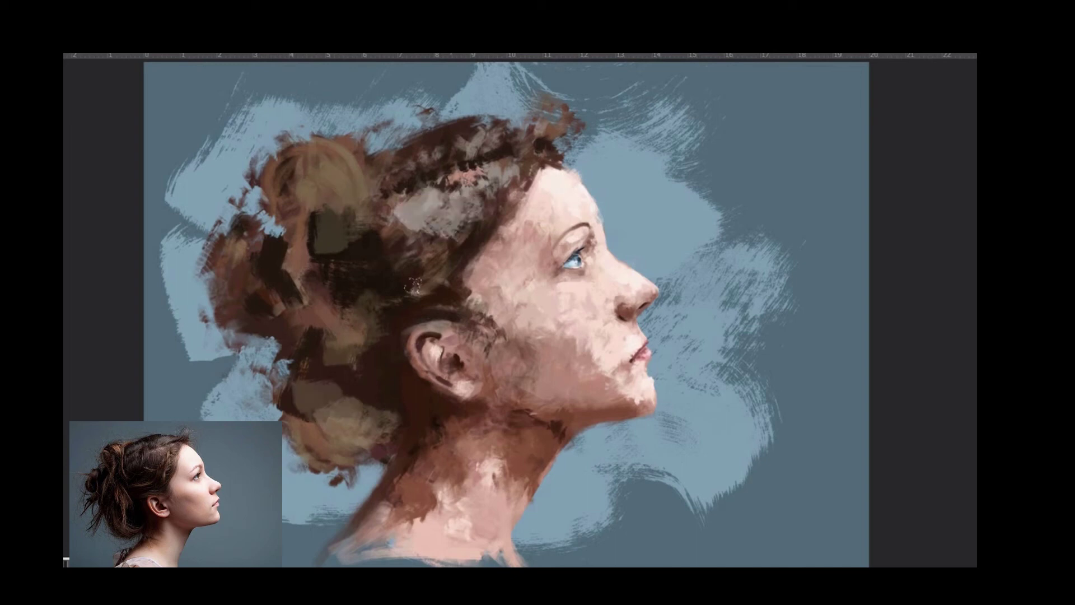
pyautogui.moveTo(403, 168); pyautogui.dragTo(442, 152)
# - Darken the mid-hair, bun and lower-left hair with brown strokes
pyautogui.moveTo(398, 246); pyautogui.dragTo(457, 215)
pyautogui.moveTo(404, 303); pyautogui.dragTo(464, 247)
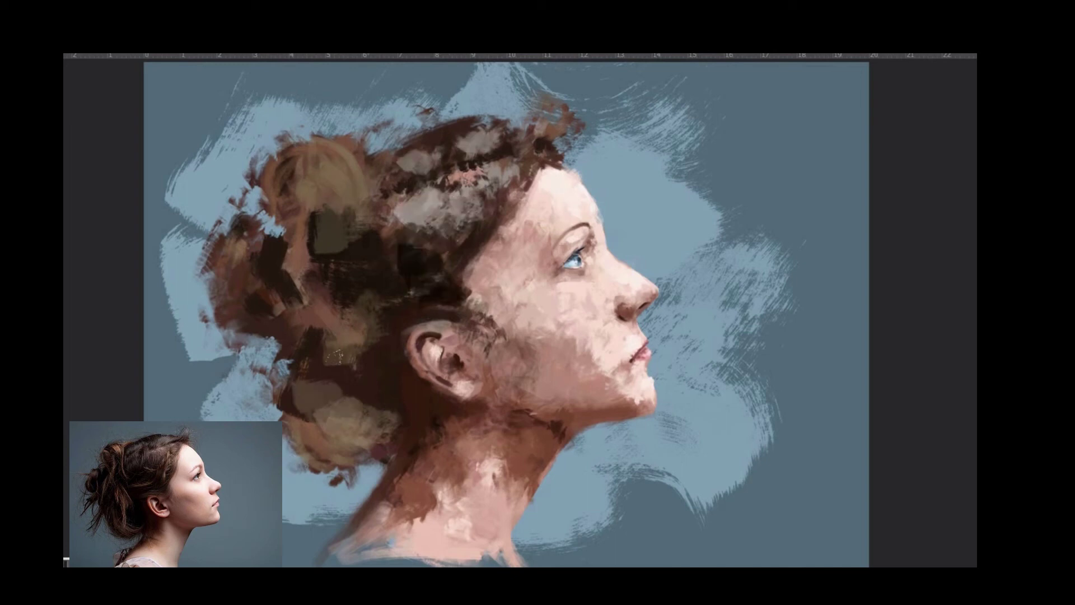
pyautogui.moveTo(359, 168); pyautogui.dragTo(302, 196)
pyautogui.moveTo(308, 246); pyautogui.dragTo(263, 308)
pyautogui.moveTo(348, 313); pyautogui.dragTo(336, 414)
pyautogui.moveTo(325, 358); pyautogui.dragTo(381, 436)
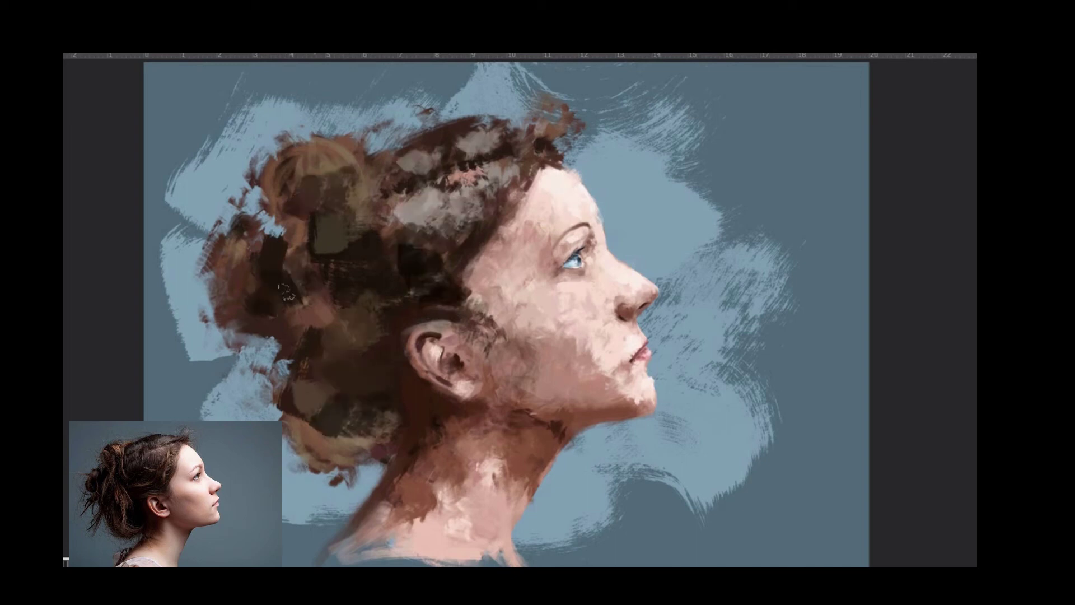
pyautogui.moveTo(381, 252); pyautogui.dragTo(431, 238)
# - Add light beige strokes across the bun and lower-left hair, and darken the upper-left hair
pyautogui.moveTo(350, 185); pyautogui.dragTo(297, 233)
pyautogui.moveTo(386, 401); pyautogui.dragTo(327, 451)
pyautogui.moveTo(322, 269)
pyautogui.mouseDown()
pyautogui.moveTo(249, 313)
pyautogui.moveTo(238, 338)
pyautogui.mouseUp()
pyautogui.moveTo(381, 252); pyautogui.dragTo(328, 194)
pyautogui.press('F5')
# - Adjust the brush's shape variation, then paint a large dark curl with smaller strokes in the left hair
pyautogui.click(851, 93)
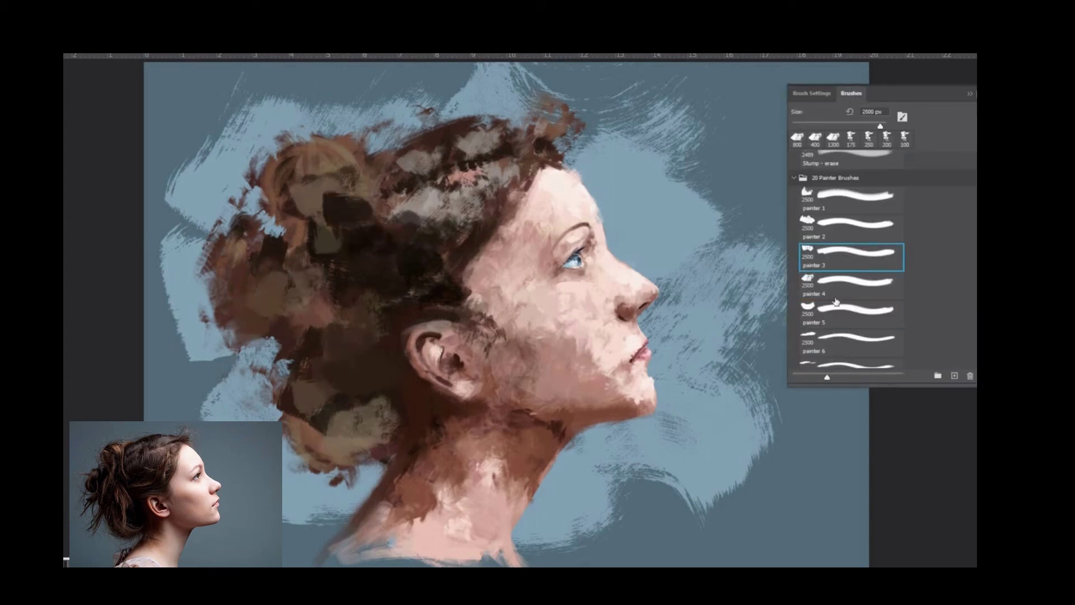
pyautogui.click(812, 93)
pyautogui.click(826, 142)
pyautogui.press('F5')
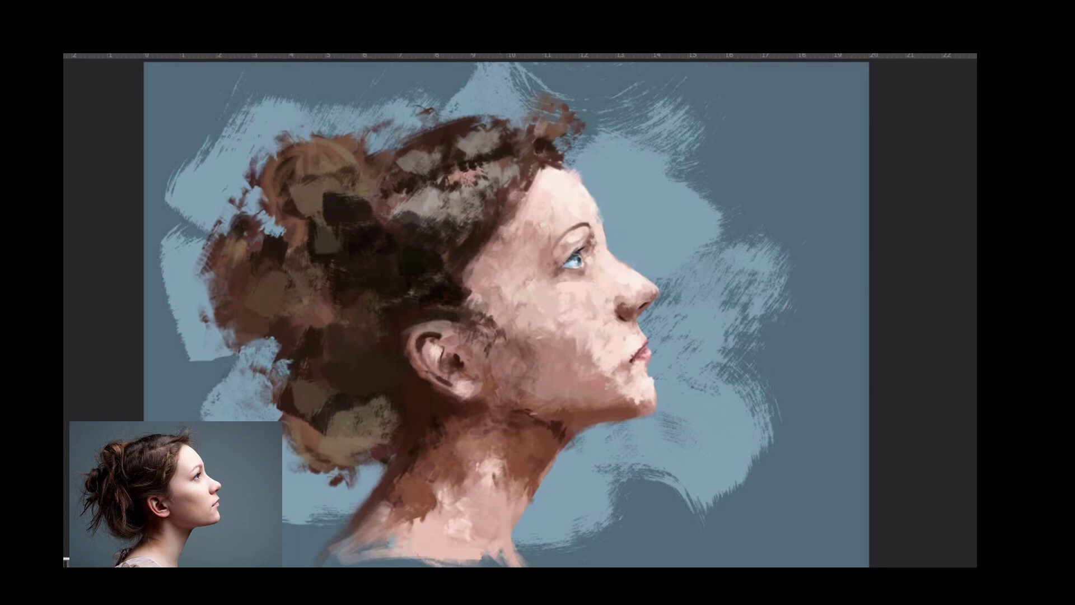
pyautogui.moveTo(401, 386); pyautogui.dragTo(299, 459)
pyautogui.moveTo(344, 322); pyautogui.dragTo(230, 269)
pyautogui.moveTo(381, 294); pyautogui.dragTo(336, 324)
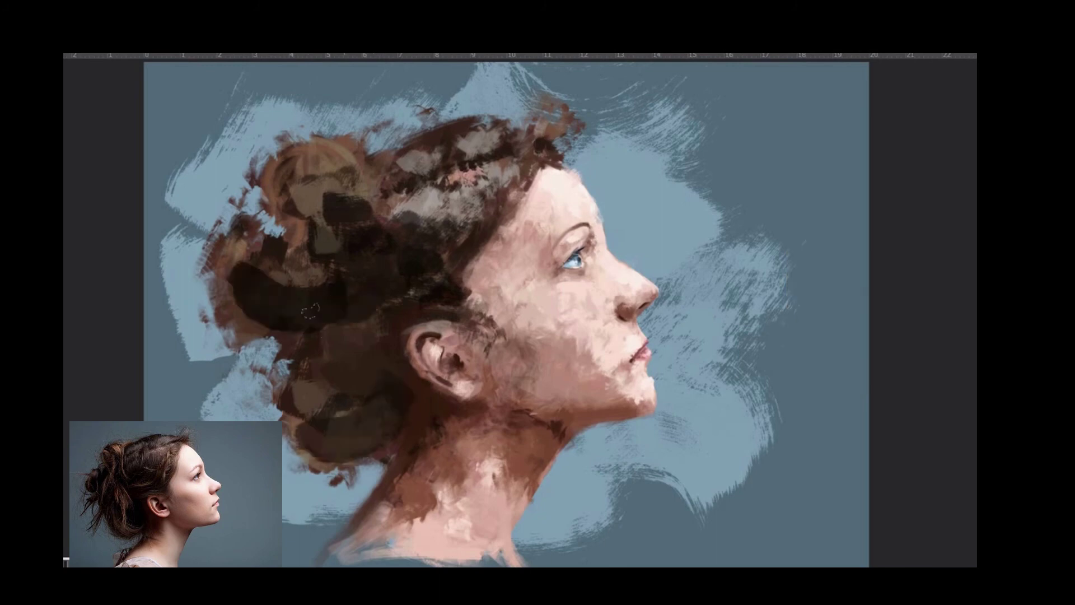
pyautogui.moveTo(314, 257)
pyautogui.mouseDown()
pyautogui.moveTo(266, 294)
pyautogui.moveTo(235, 291)
pyautogui.mouseUp()
pyautogui.moveTo(386, 313); pyautogui.dragTo(314, 358)
# - Tweak the brush variation again and lighten and blend the left hair
pyautogui.press('F5')
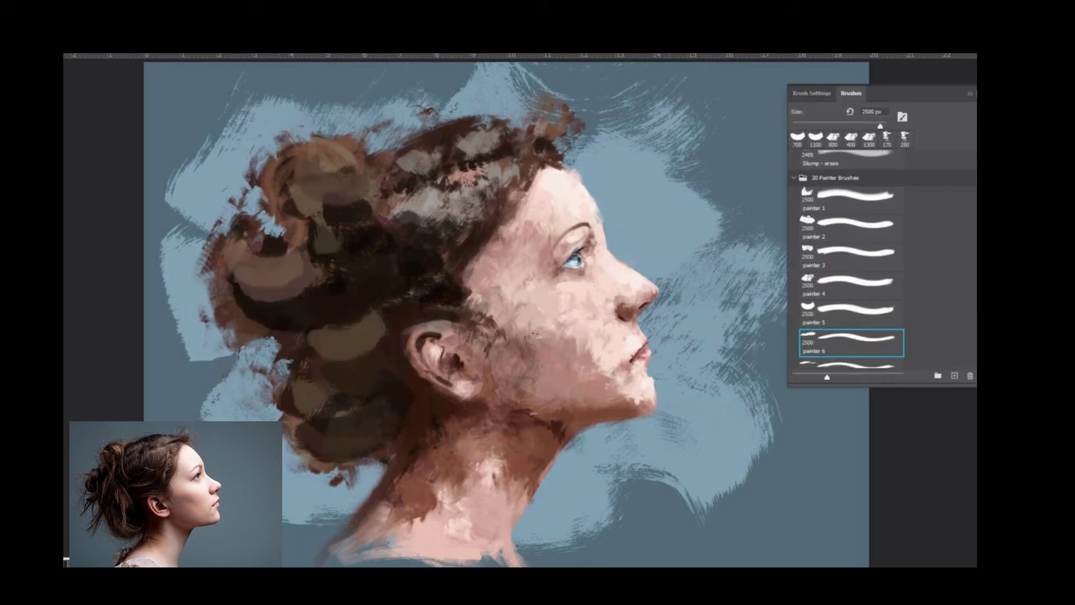
pyautogui.press('F5')
pyautogui.click(826, 142)
pyautogui.press('F5')
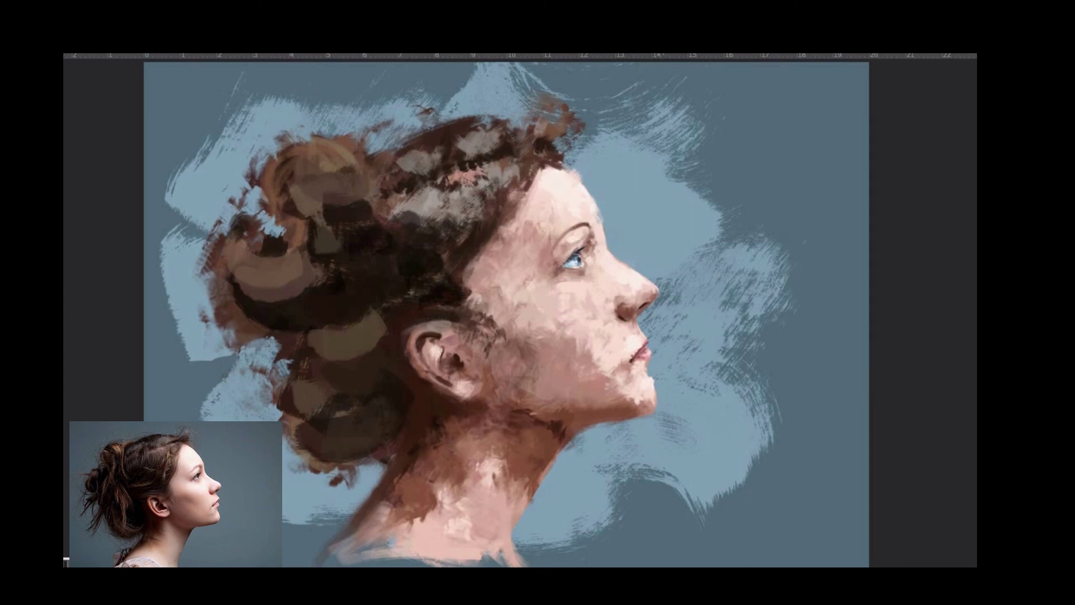
pyautogui.moveTo(314, 246); pyautogui.dragTo(218, 330)
pyautogui.moveTo(392, 168); pyautogui.dragTo(297, 236)
# - Repaint the lower hair and rework the crown and left hair with broad dark and light strokes
pyautogui.moveTo(401, 386); pyautogui.dragTo(302, 459)
pyautogui.moveTo(352, 208); pyautogui.dragTo(308, 280)
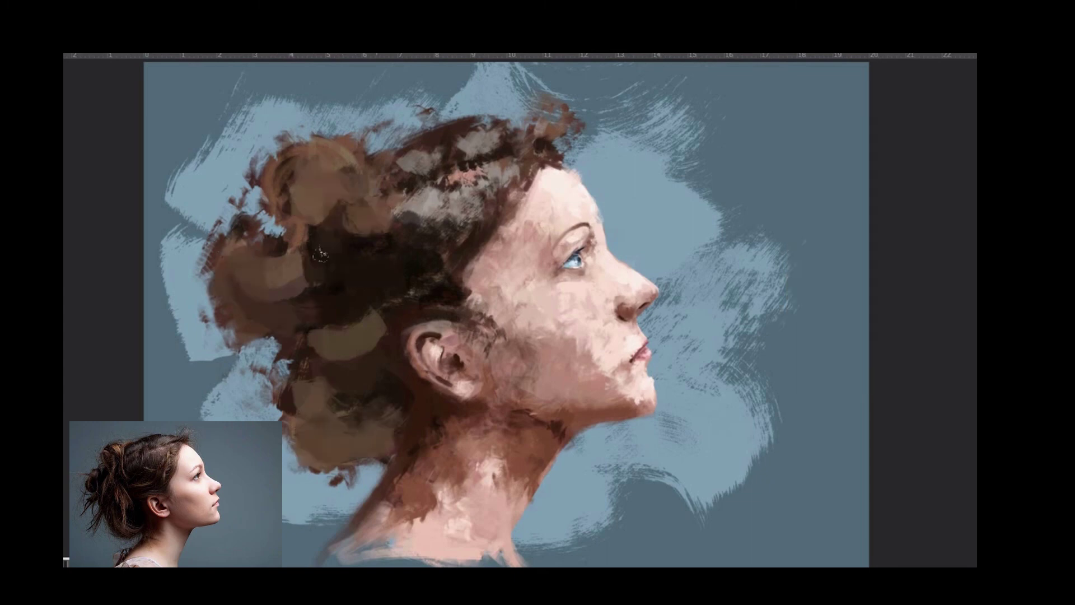
pyautogui.moveTo(476, 163)
pyautogui.mouseDown()
pyautogui.moveTo(375, 252)
pyautogui.moveTo(230, 342)
pyautogui.mouseUp()
pyautogui.press('F6')
pyautogui.moveTo(392, 387); pyautogui.dragTo(305, 459)
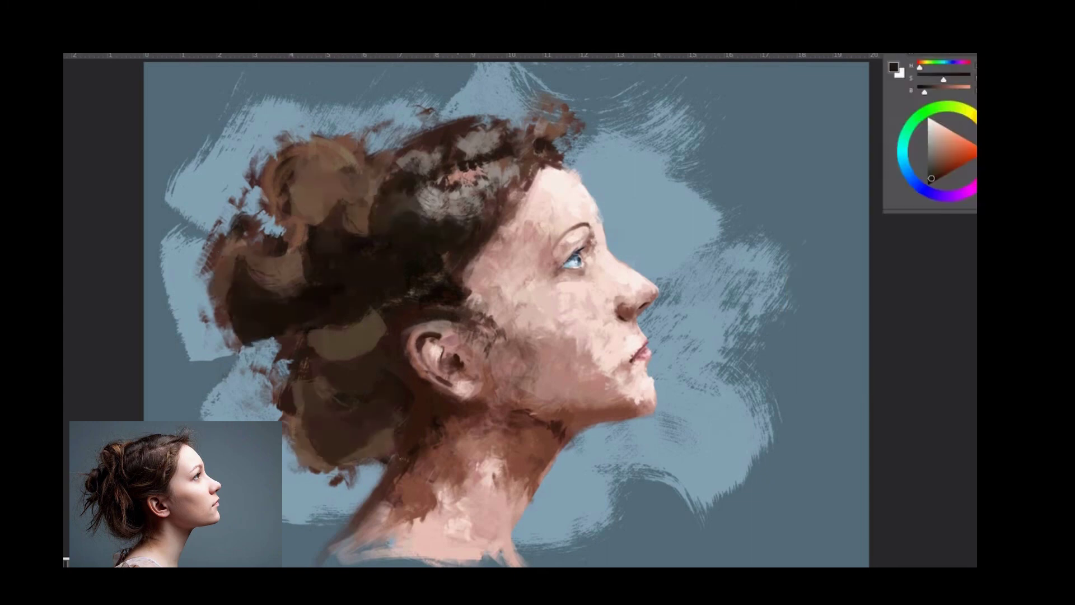
pyautogui.moveTo(481, 188); pyautogui.dragTo(375, 224)
pyautogui.moveTo(509, 135); pyautogui.dragTo(409, 202)
# - Repaint the crown, lower, left and middle hair in brown
pyautogui.moveTo(474, 148); pyautogui.dragTo(361, 224)
pyautogui.moveTo(516, 134)
pyautogui.mouseDown()
pyautogui.moveTo(448, 190)
pyautogui.moveTo(297, 230)
pyautogui.mouseUp()
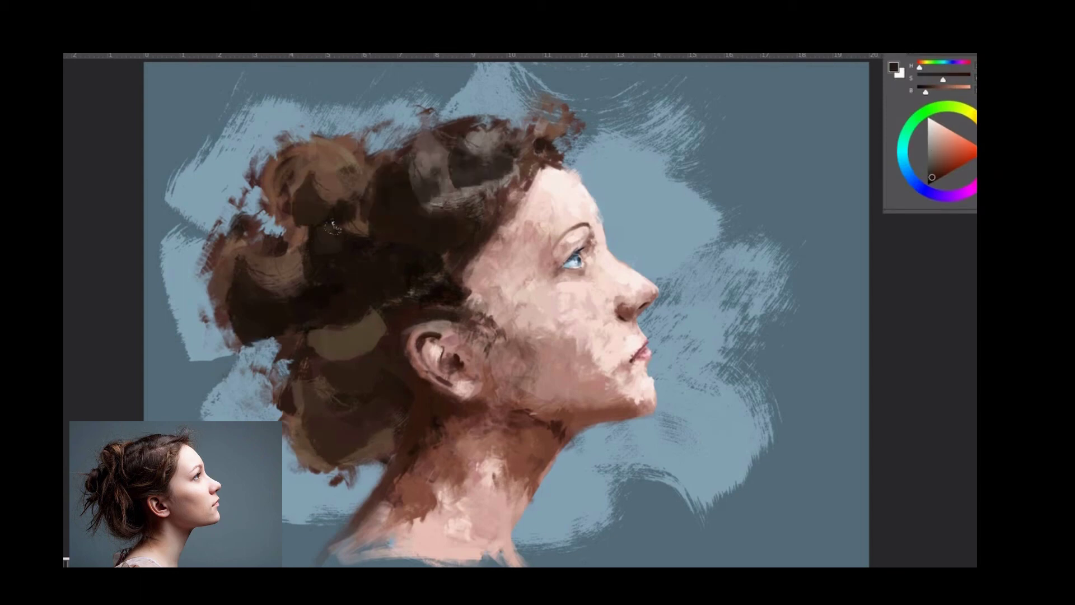
pyautogui.moveTo(426, 353)
pyautogui.mouseDown()
pyautogui.moveTo(336, 409)
pyautogui.moveTo(348, 320)
pyautogui.mouseUp()
pyautogui.moveTo(364, 392); pyautogui.dragTo(305, 442)
pyautogui.moveTo(313, 331); pyautogui.dragTo(263, 353)
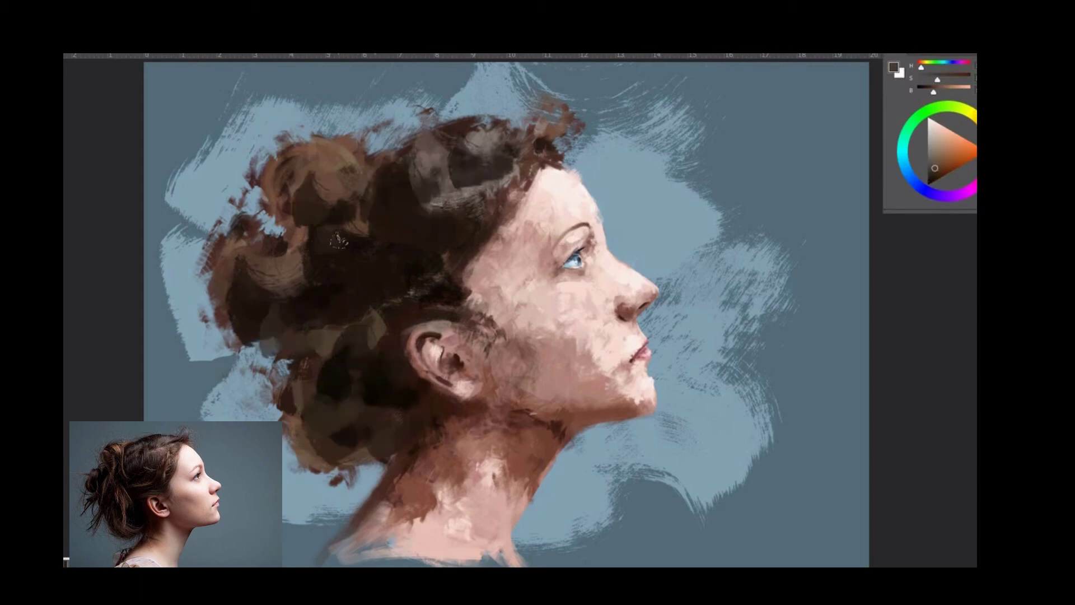
pyautogui.moveTo(387, 235); pyautogui.dragTo(325, 286)
pyautogui.moveTo(487, 168); pyautogui.dragTo(420, 207)
# - Paint lighter strokes on the crown and reddish-brown strokes through the middle hair
pyautogui.keyDown('alt'); pyautogui.click(489, 137); pyautogui.keyUp('alt')
pyautogui.moveTo(465, 140); pyautogui.dragTo(398, 185)
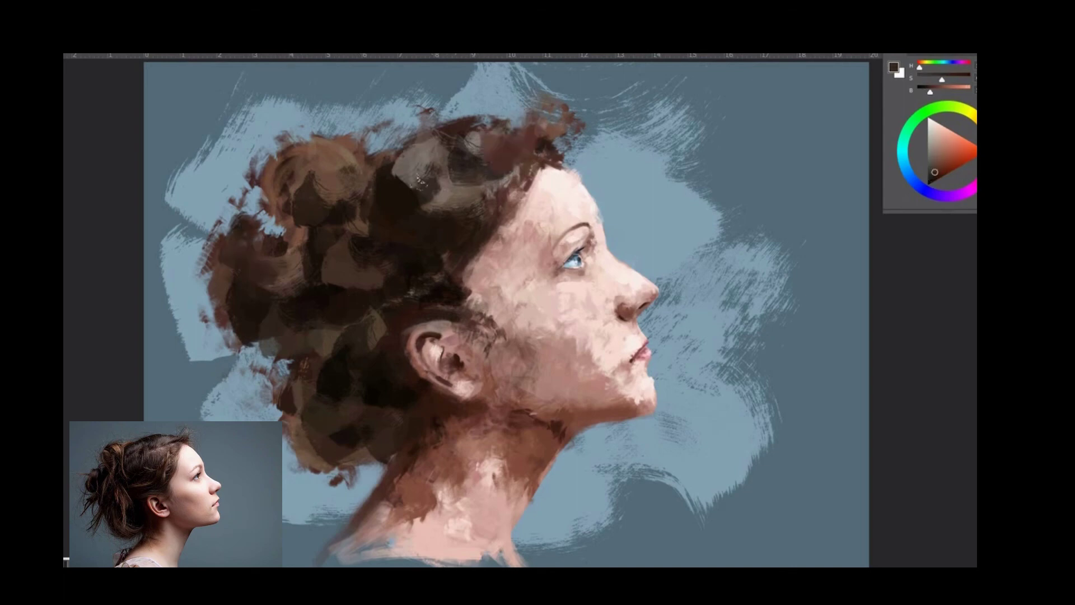
pyautogui.moveTo(442, 219); pyautogui.dragTo(392, 263)
pyautogui.press('F5')
# - Choose a thin brush and paint thin light strands, plus a curling strand across the top
pyautogui.scroll(-3, 851, 241)
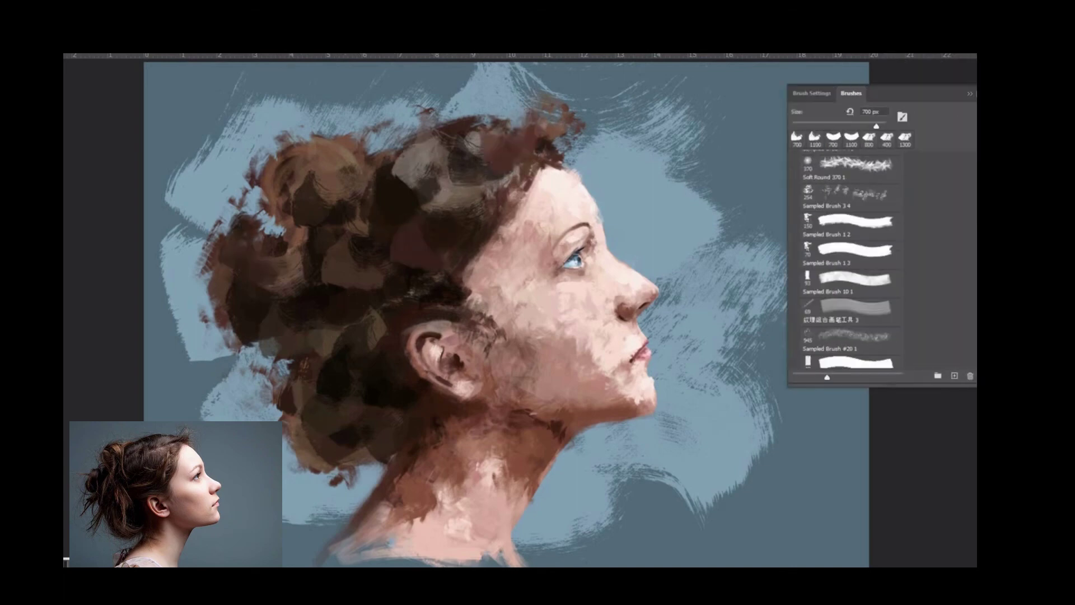
pyautogui.press('F5')
pyautogui.moveTo(330, 405); pyautogui.dragTo(344, 386)
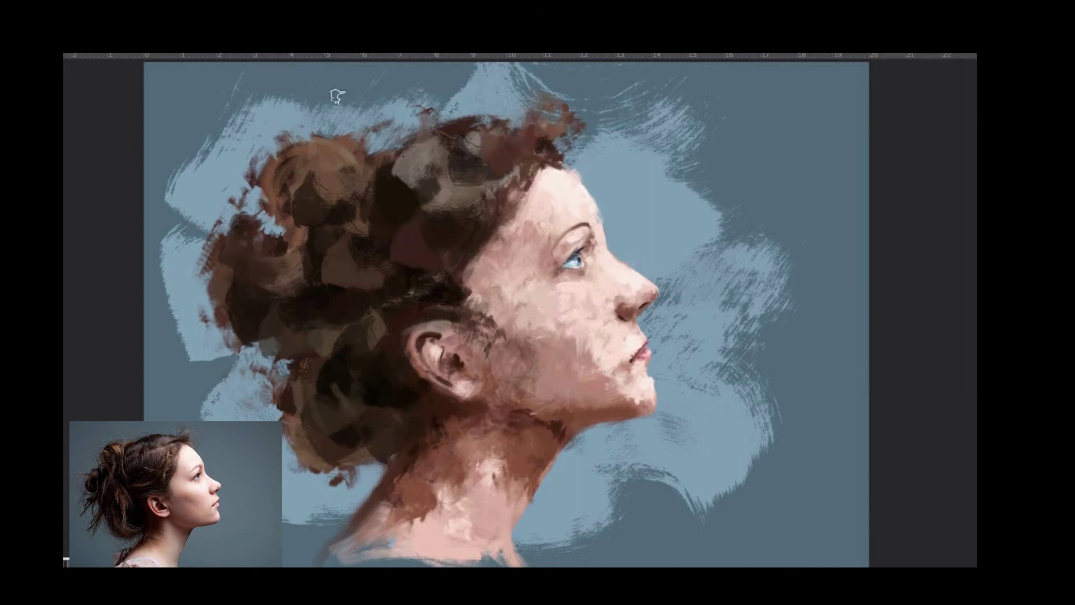
pyautogui.moveTo(342, 294); pyautogui.dragTo(331, 323)
pyautogui.moveTo(460, 227); pyautogui.dragTo(408, 286)
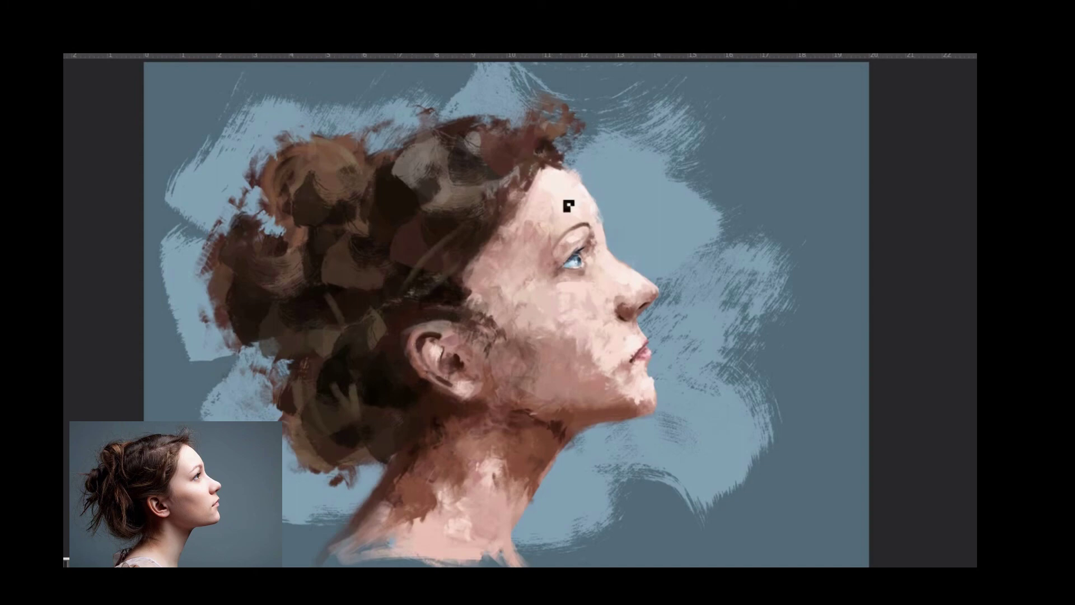
pyautogui.moveTo(493, 123); pyautogui.dragTo(554, 126)
# - Paint thin dark strands along the upper, left and lower hair, and dark curls near the top
pyautogui.moveTo(319, 163); pyautogui.dragTo(361, 246)
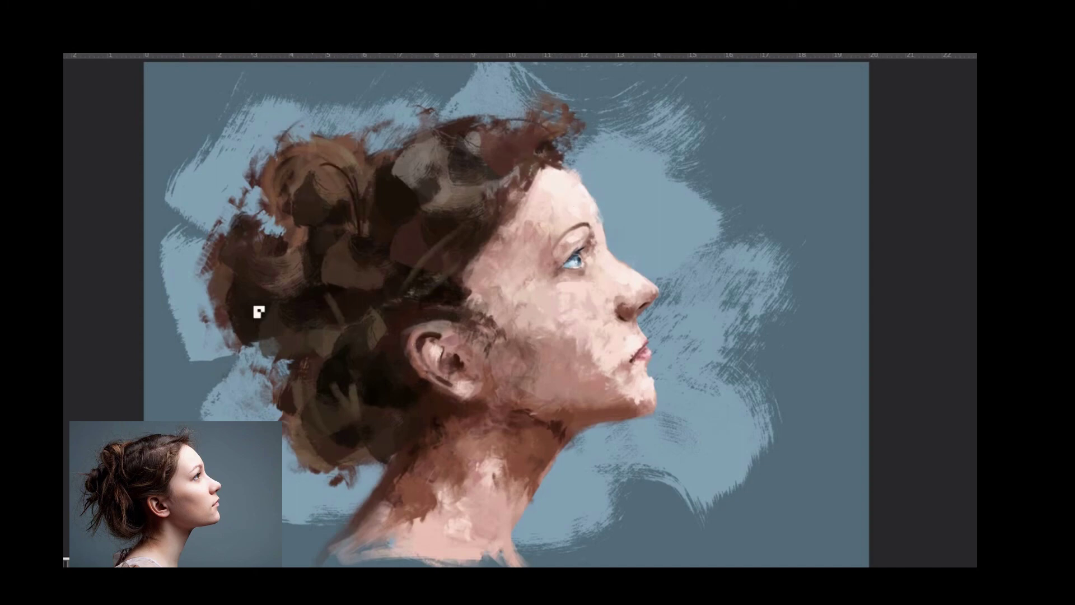
pyautogui.moveTo(246, 244); pyautogui.dragTo(224, 311)
pyautogui.moveTo(341, 316); pyautogui.dragTo(372, 358)
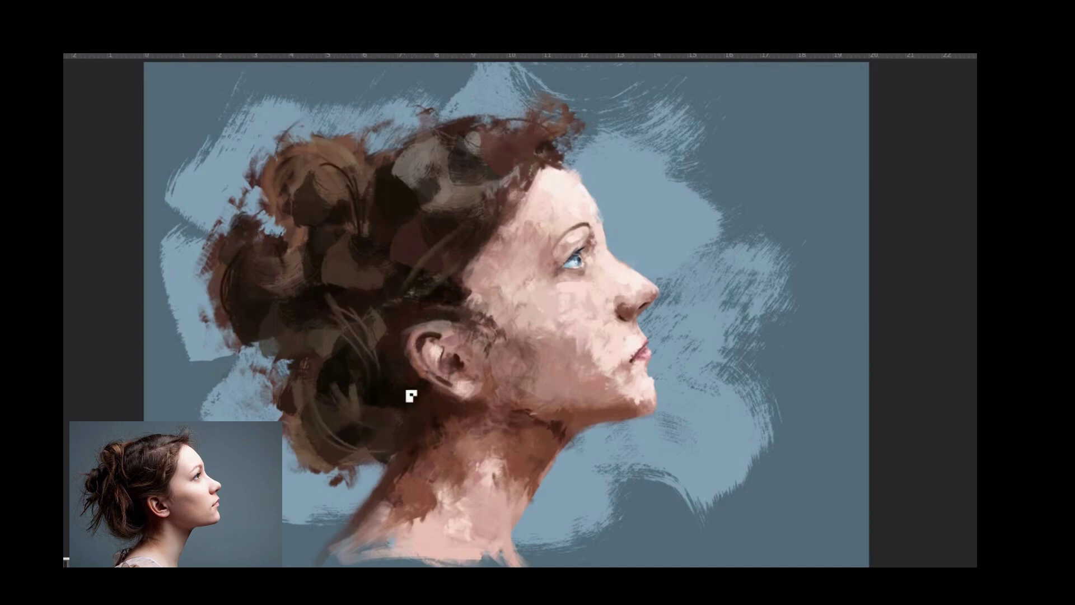
pyautogui.moveTo(259, 325); pyautogui.dragTo(207, 369)
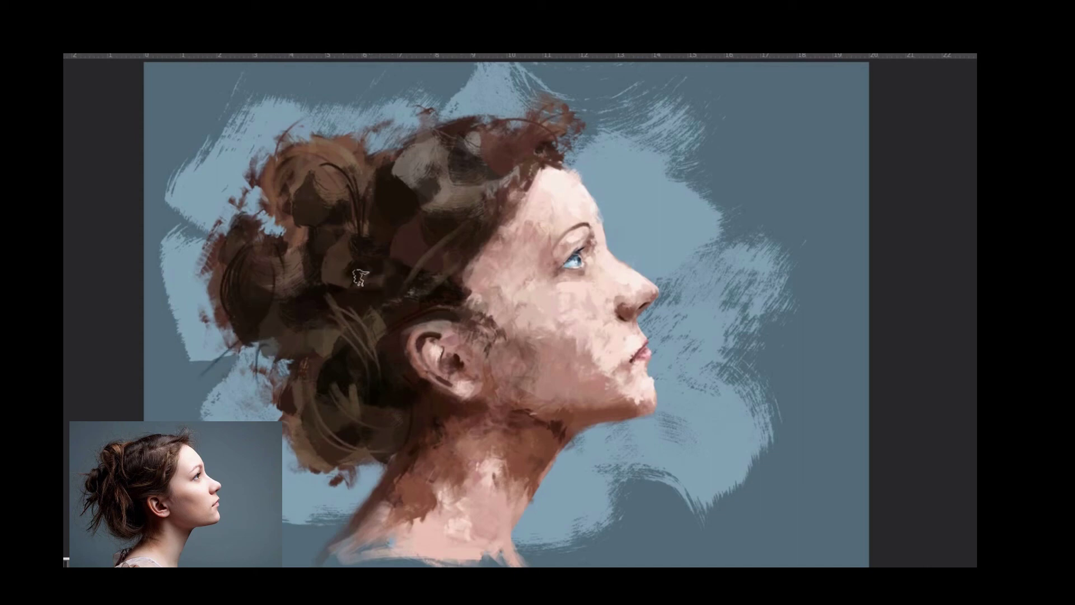
pyautogui.moveTo(392, 344); pyautogui.dragTo(386, 437)
pyautogui.moveTo(288, 280); pyautogui.dragTo(288, 188)
pyautogui.moveTo(327, 164); pyautogui.dragTo(463, 144)
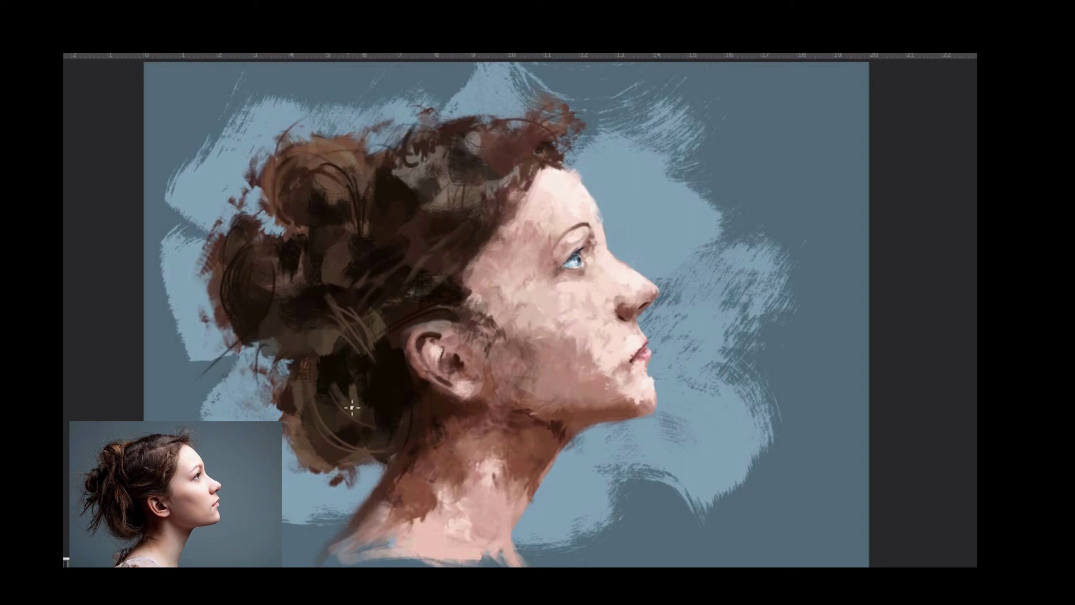
# - Add thin dark strands at the lower-left edge and thin light strands across the hair mass
pyautogui.moveTo(262, 359); pyautogui.dragTo(234, 422)
pyautogui.moveTo(265, 348); pyautogui.dragTo(196, 336)
pyautogui.moveTo(283, 430); pyautogui.dragTo(302, 483)
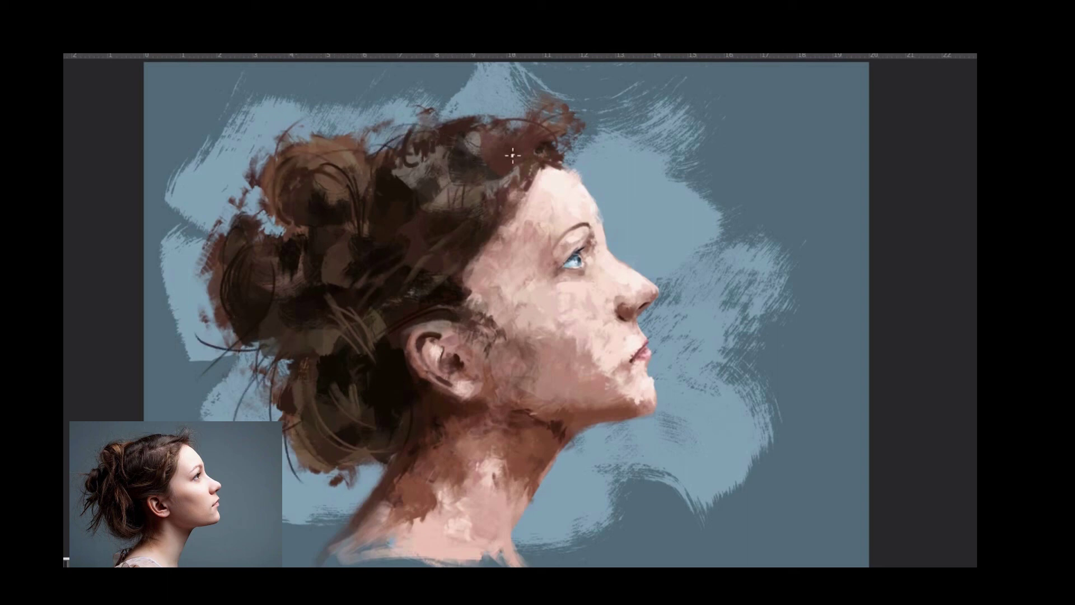
pyautogui.moveTo(458, 210)
pyautogui.mouseDown()
pyautogui.moveTo(471, 233)
pyautogui.moveTo(339, 281)
pyautogui.mouseUp()
pyautogui.moveTo(375, 168); pyautogui.dragTo(363, 256)
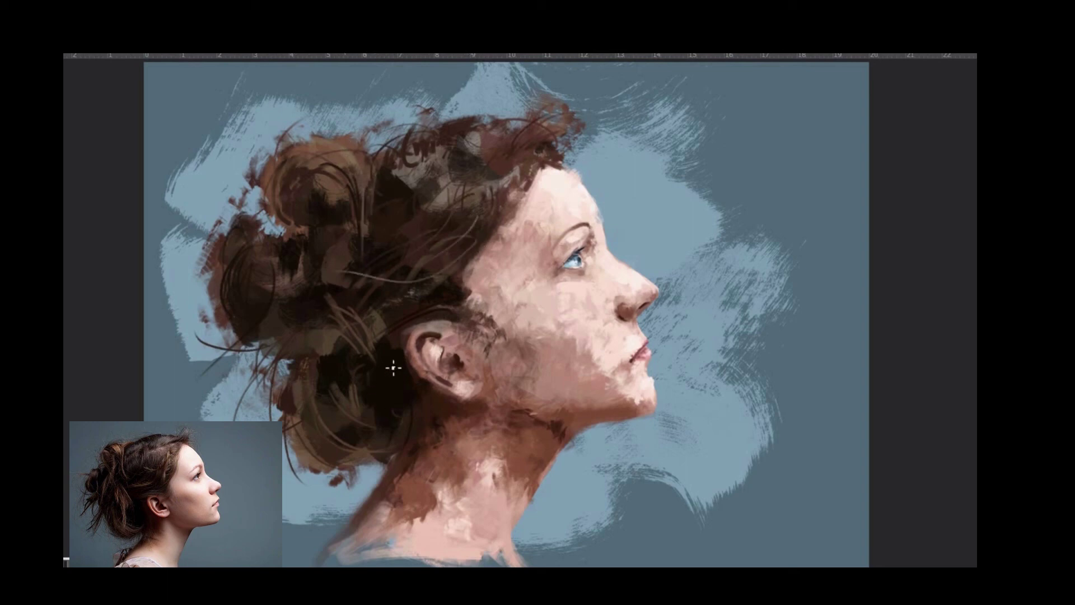
pyautogui.moveTo(381, 342); pyautogui.dragTo(305, 286)
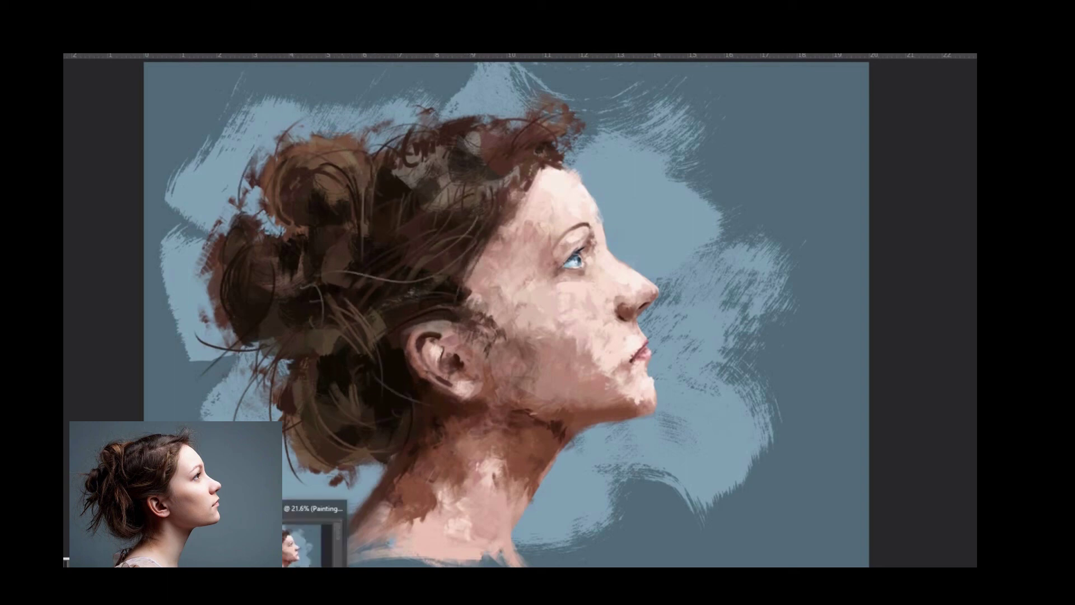
# - Paint more dark curved strands over the bun and darken the lower middle of the hair
pyautogui.moveTo(323, 173); pyautogui.dragTo(361, 247)
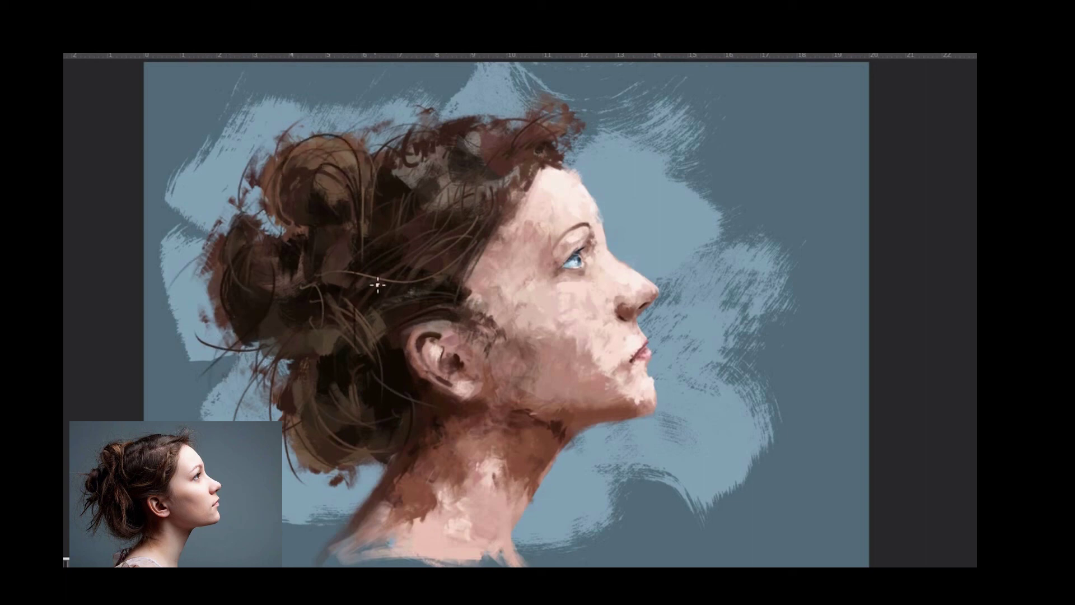
pyautogui.moveTo(369, 314); pyautogui.dragTo(336, 347)
pyautogui.moveTo(305, 387); pyautogui.dragTo(297, 448)
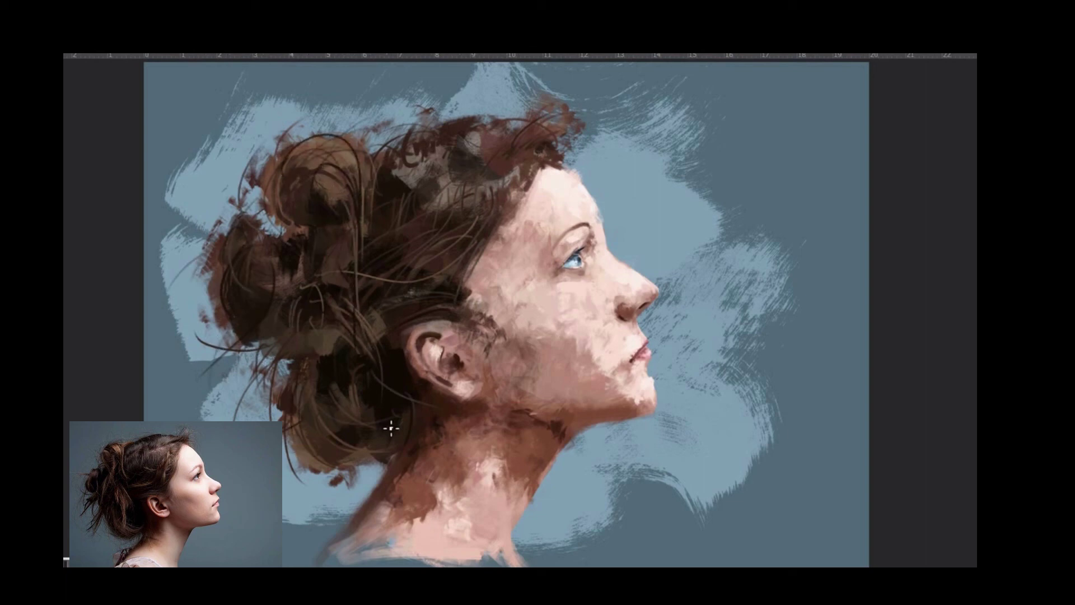
pyautogui.moveTo(414, 182); pyautogui.dragTo(336, 246)
pyautogui.moveTo(375, 356); pyautogui.dragTo(313, 417)
pyautogui.moveTo(415, 266); pyautogui.dragTo(322, 350)
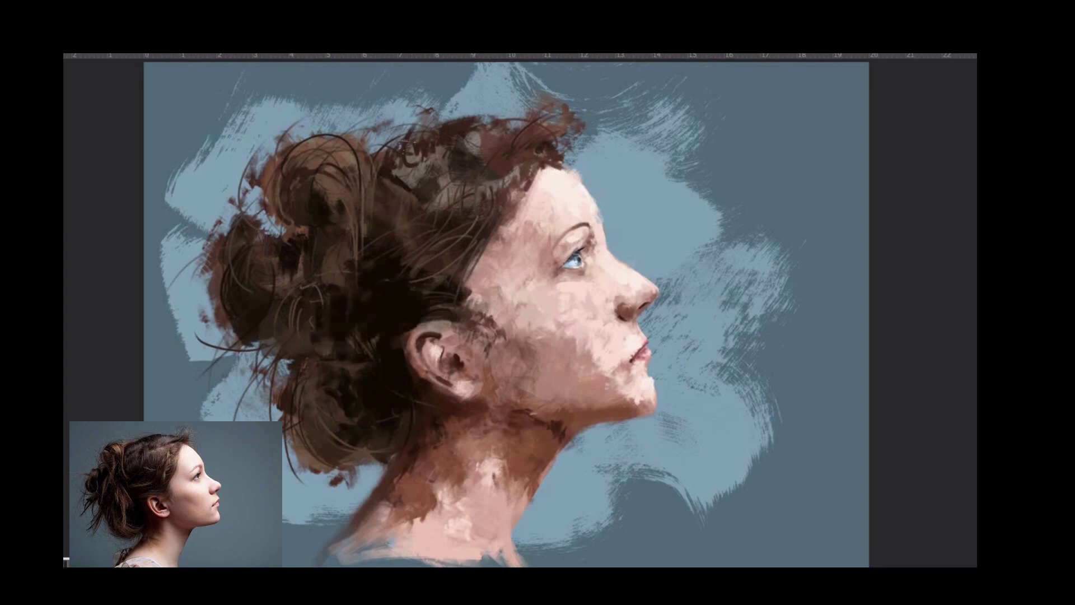
# - Dab light-blue background colour into the hair and the left side of the bun
pyautogui.click(246, 342)
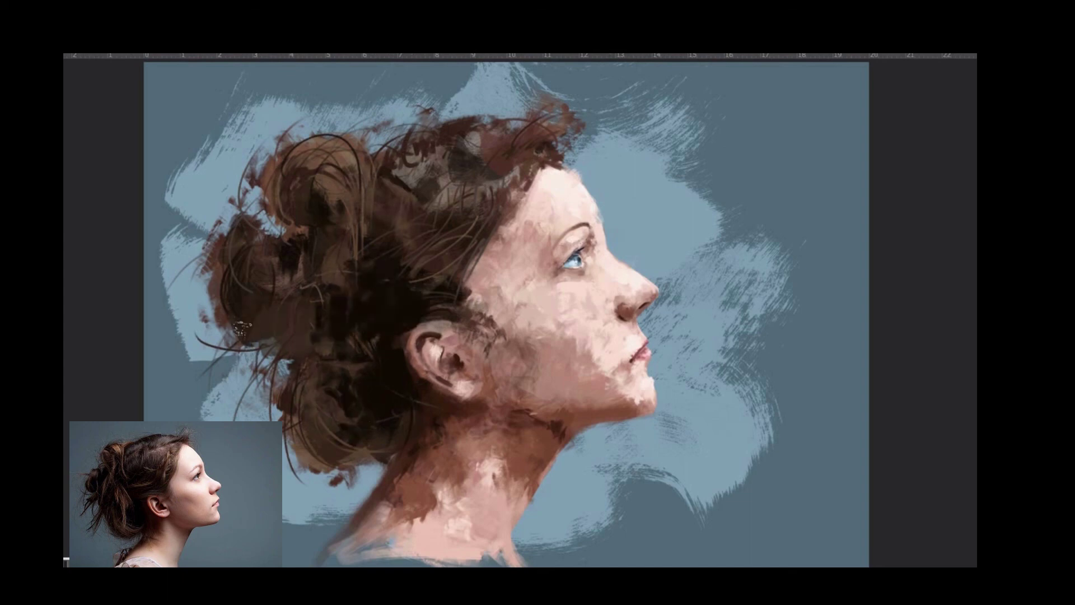
pyautogui.click(408, 143)
pyautogui.click(549, 129)
pyautogui.click(344, 445)
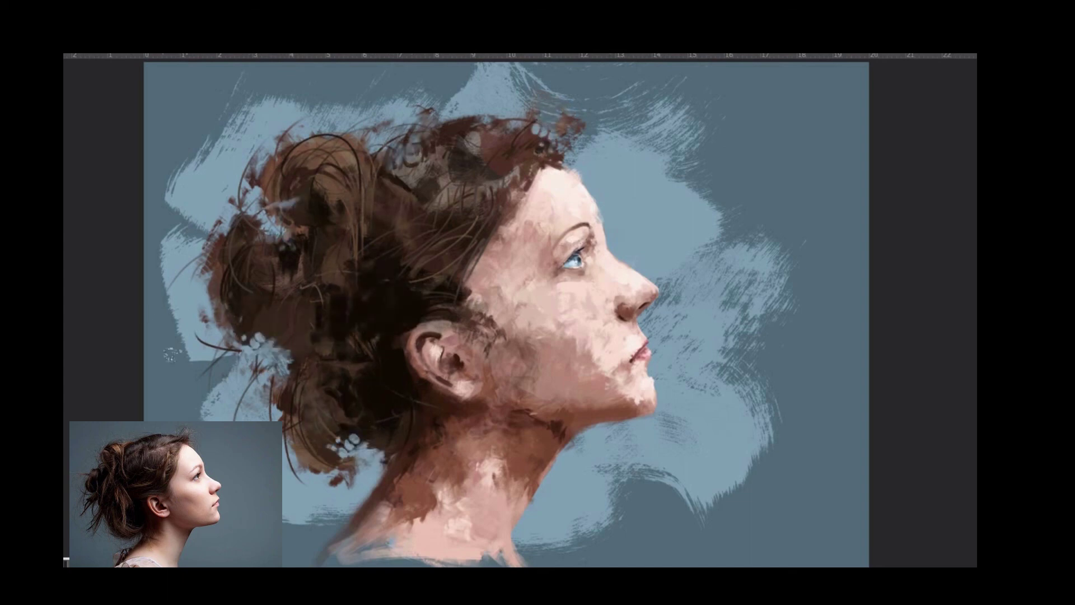
pyautogui.click(230, 311)
# - Paint dark brown strokes over the left, middle, upper and lower hair and the hair clip
pyautogui.moveTo(293, 306); pyautogui.dragTo(230, 322)
pyautogui.moveTo(283, 347); pyautogui.dragTo(255, 258)
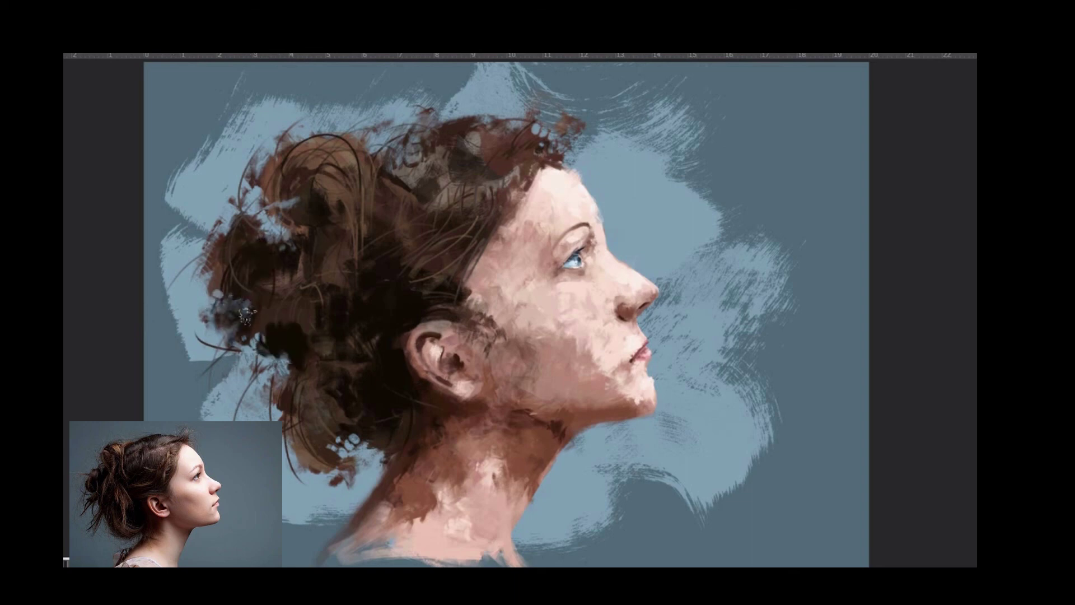
pyautogui.moveTo(289, 224); pyautogui.dragTo(288, 185)
pyautogui.moveTo(417, 263); pyautogui.dragTo(420, 156)
pyautogui.moveTo(422, 202); pyautogui.dragTo(425, 216)
pyautogui.moveTo(386, 392); pyautogui.dragTo(361, 448)
pyautogui.moveTo(353, 372); pyautogui.dragTo(403, 434)
pyautogui.moveTo(331, 406); pyautogui.dragTo(361, 442)
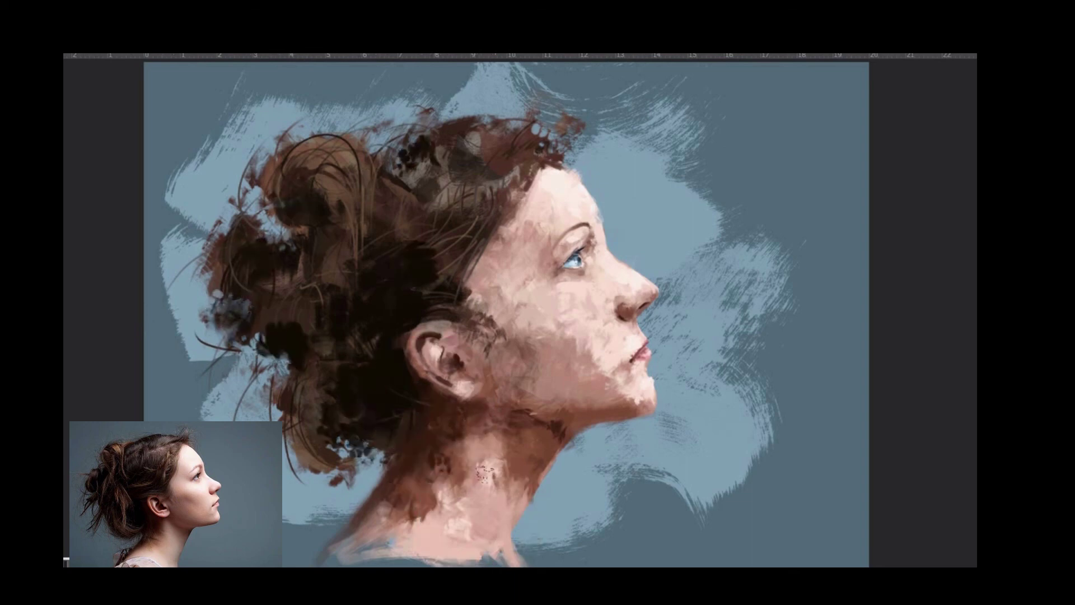
# - Darken the cheek, jaw and temple hairline, and add a dark stroke in the left hair
pyautogui.moveTo(507, 328); pyautogui.dragTo(544, 358)
pyautogui.moveTo(487, 224)
pyautogui.mouseDown()
pyautogui.moveTo(476, 289)
pyautogui.moveTo(459, 303)
pyautogui.moveTo(476, 347)
pyautogui.mouseUp()
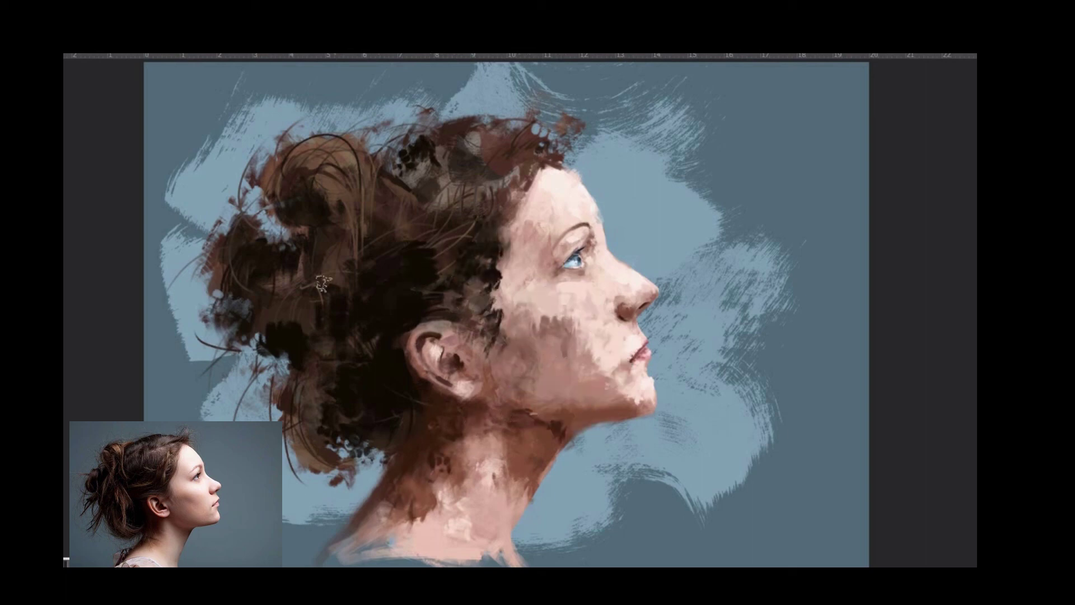
pyautogui.moveTo(527, 193); pyautogui.dragTo(501, 230)
pyautogui.moveTo(249, 196); pyautogui.dragTo(218, 217)
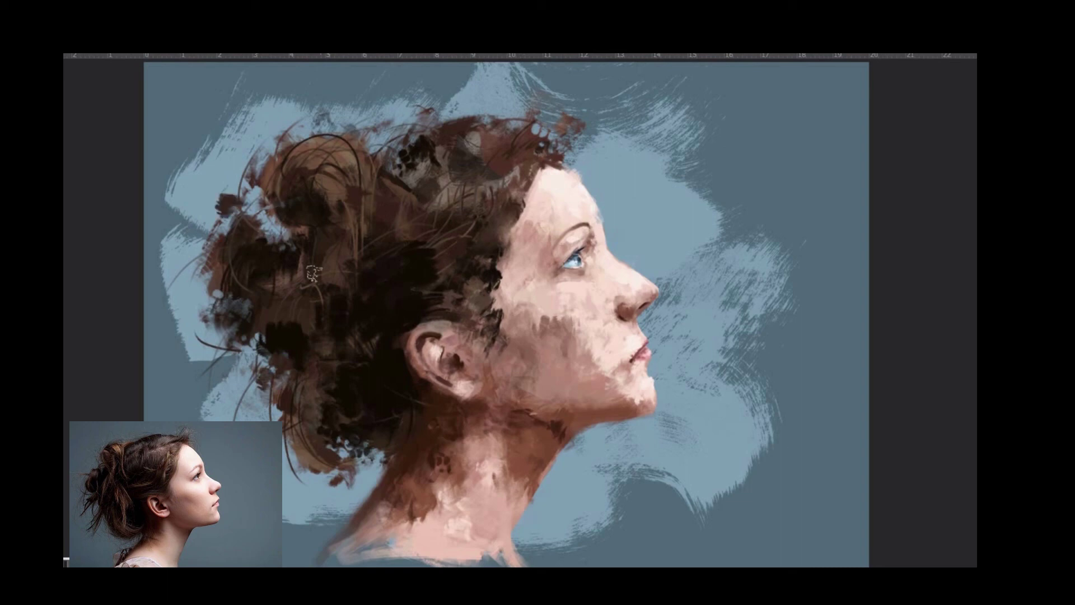
pyautogui.scroll(3, 795, 324)
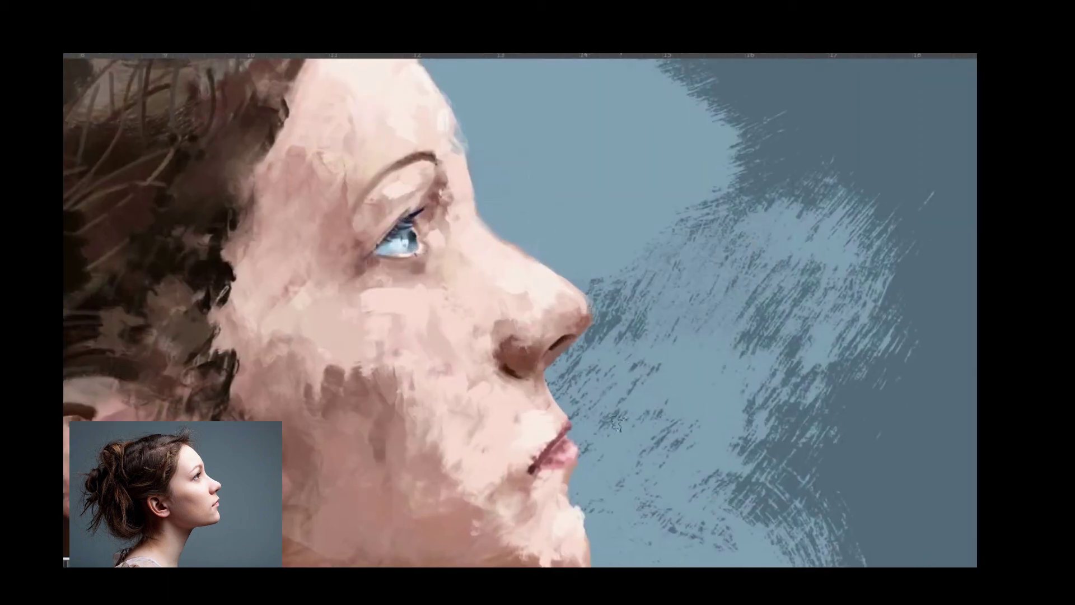
# - Show the Color panel and pick pink skin, dark reddish-brown and darker brown tones
pyautogui.scroll(-3, 703, 275)
pyautogui.hotkey('ctrl', '1')
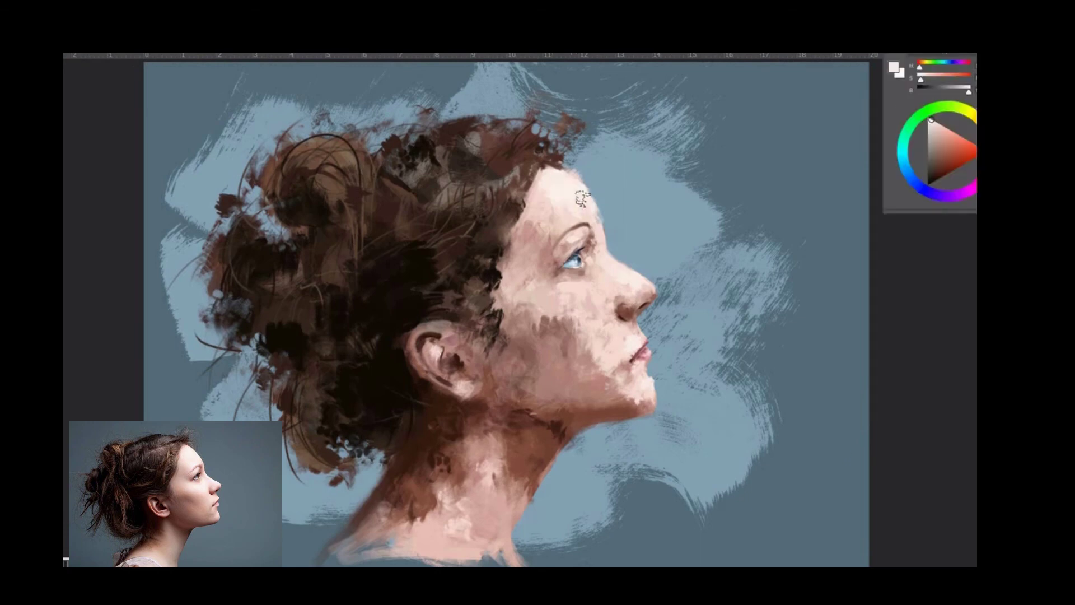
pyautogui.scroll(2, 485, 372)
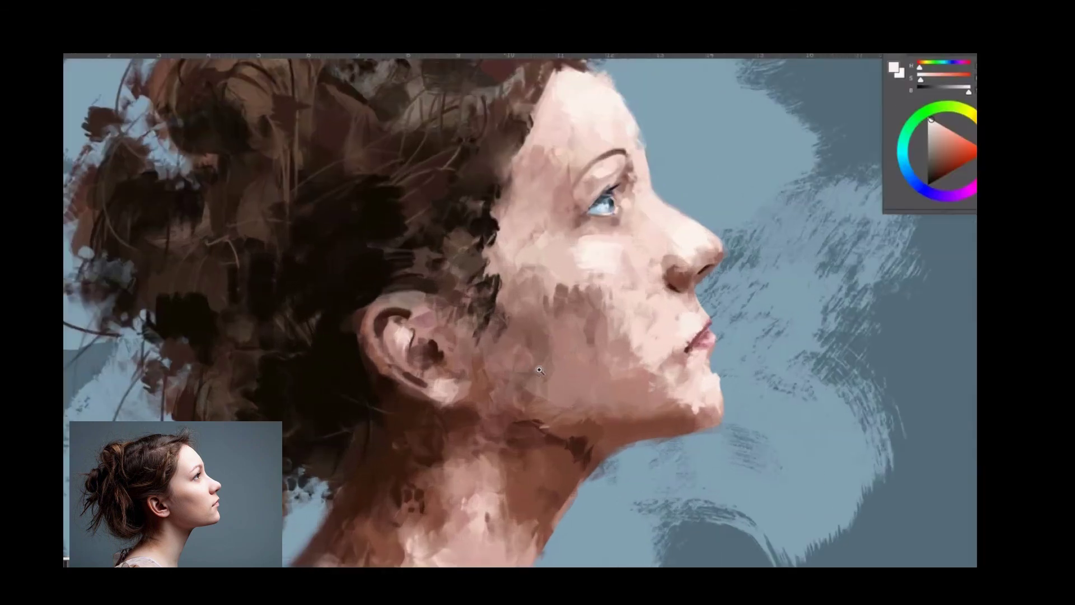
pyautogui.keyDown('alt'); pyautogui.click(706, 421); pyautogui.keyUp('alt')
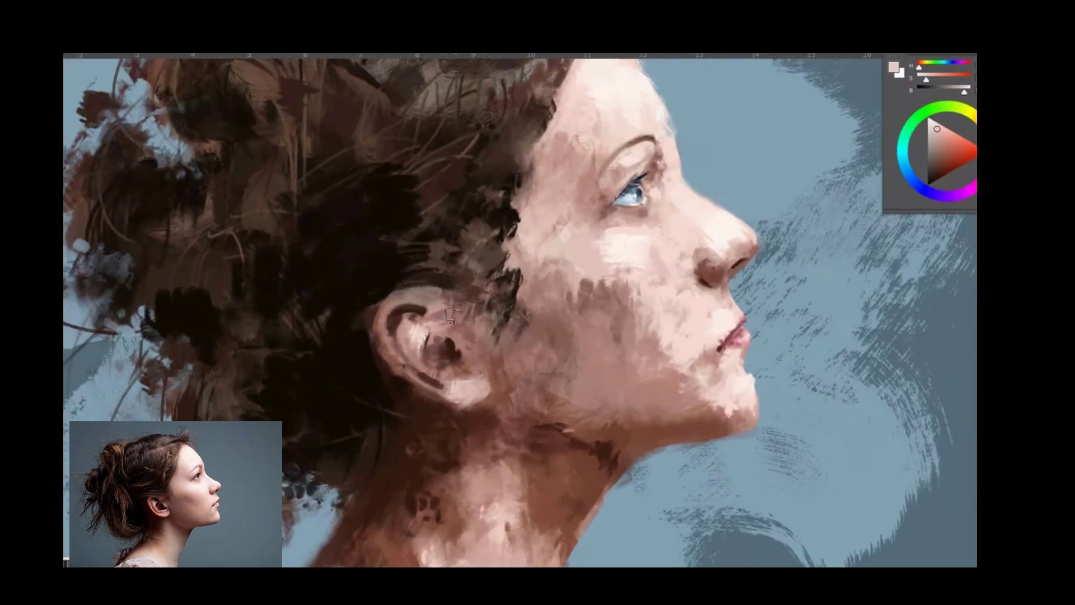
pyautogui.keyDown('alt'); pyautogui.click(475, 423); pyautogui.keyUp('alt')
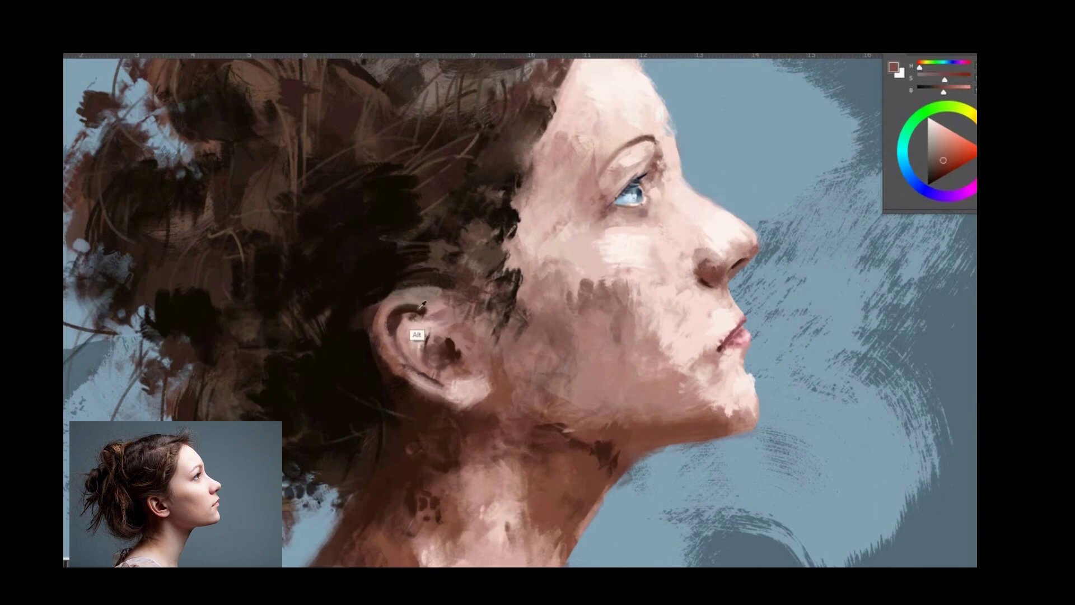
pyautogui.keyDown('alt'); pyautogui.click(417, 336); pyautogui.keyUp('alt')
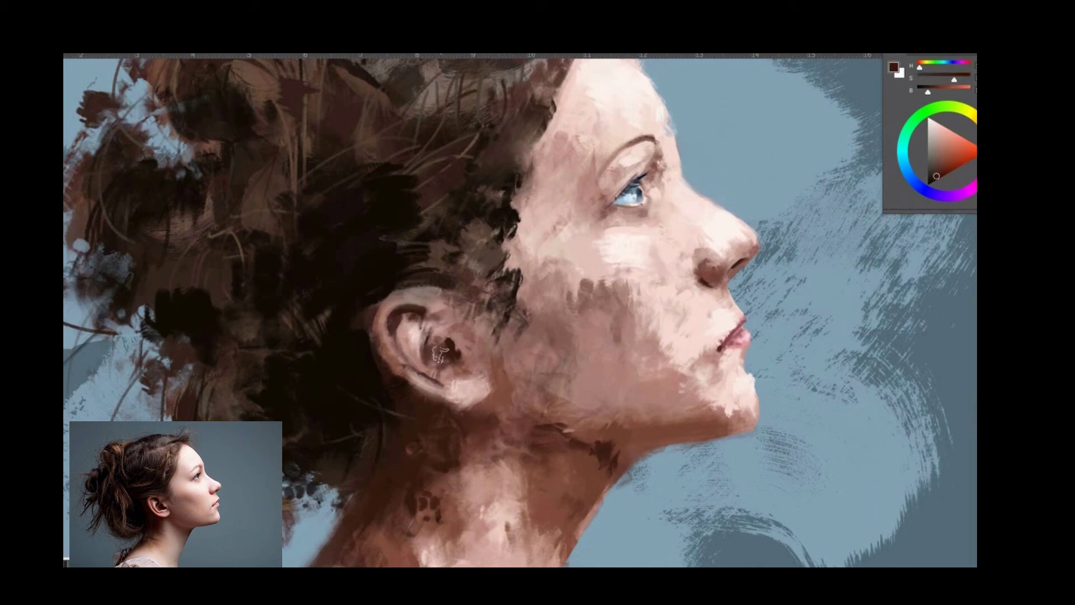
# - Sample darker tones from the ear and paint dark curved strokes across it
pyautogui.keyDown('alt'); pyautogui.click(420, 408); pyautogui.keyUp('alt')
pyautogui.keyDown('alt'); pyautogui.click(482, 307); pyautogui.keyUp('alt')
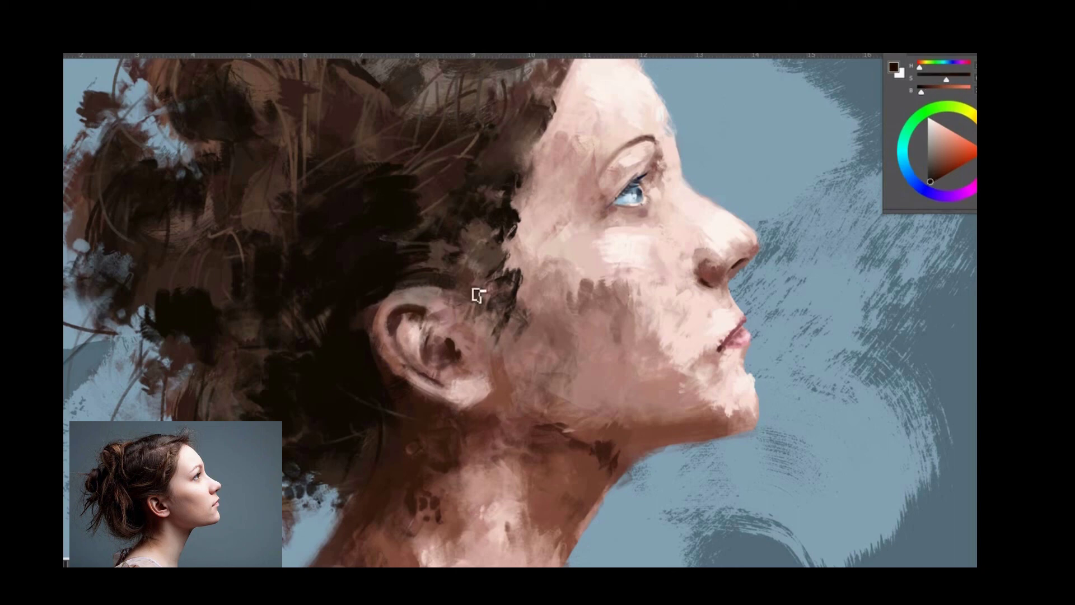
pyautogui.moveTo(487, 287); pyautogui.dragTo(379, 302)
pyautogui.moveTo(394, 389)
pyautogui.mouseDown()
pyautogui.moveTo(485, 307)
pyautogui.moveTo(473, 288)
pyautogui.mouseUp()
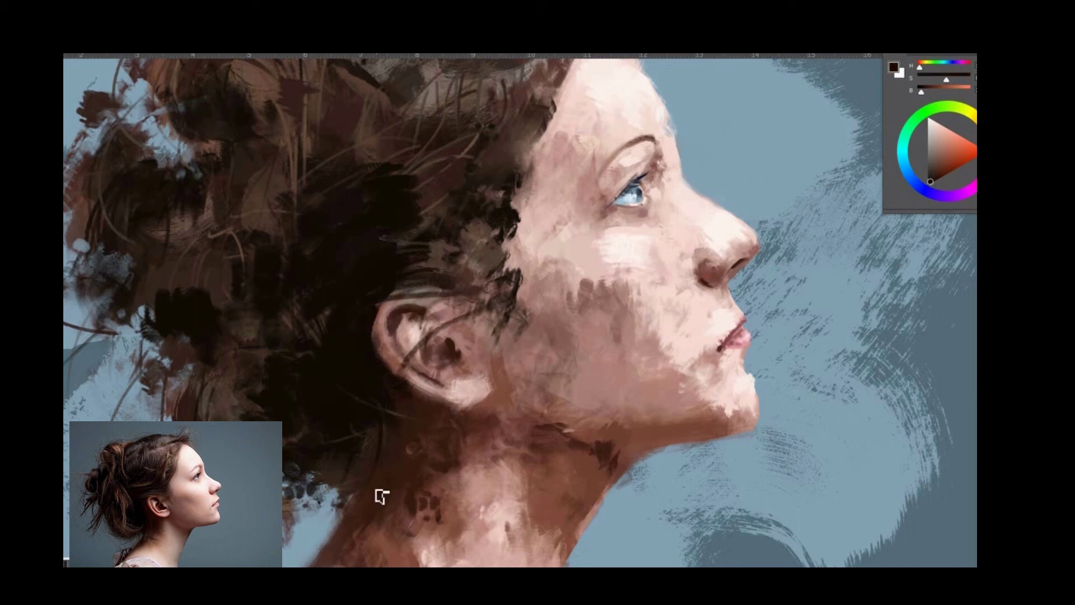